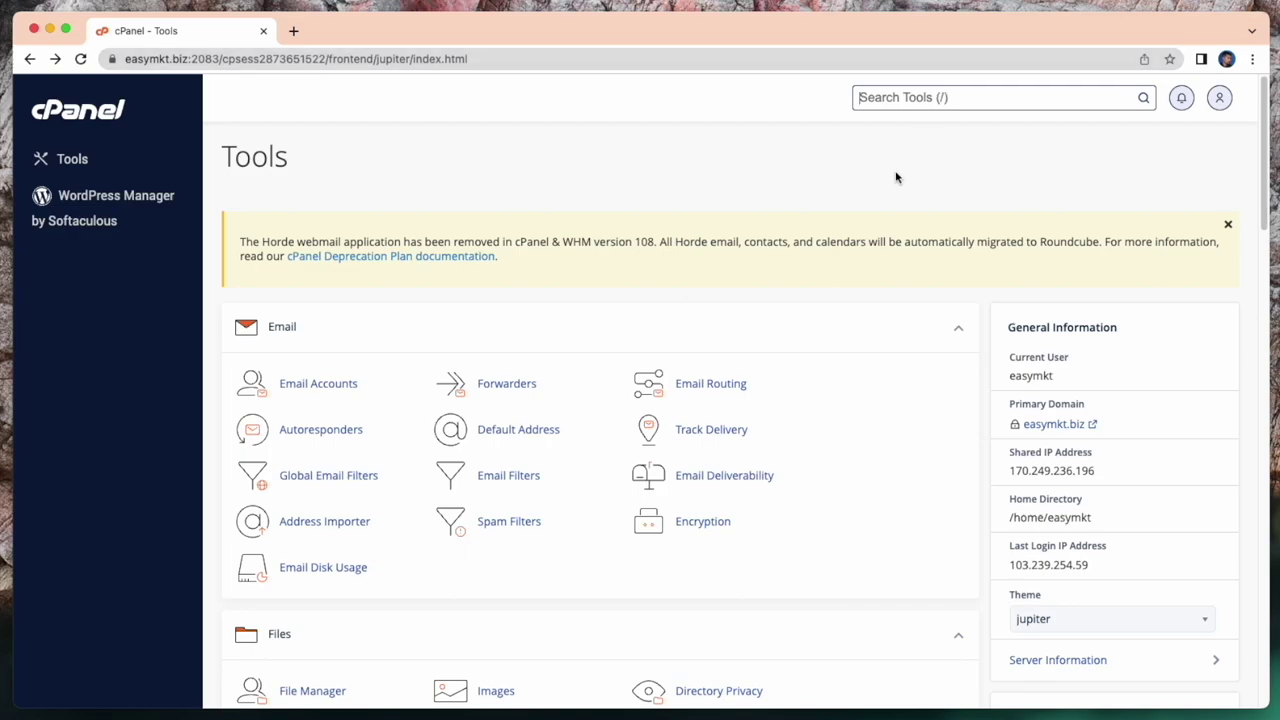
Step: Scroll cPanel down to the Software section and open WordPress Manager by Softaculous
scroll(896, 178, down, 15)
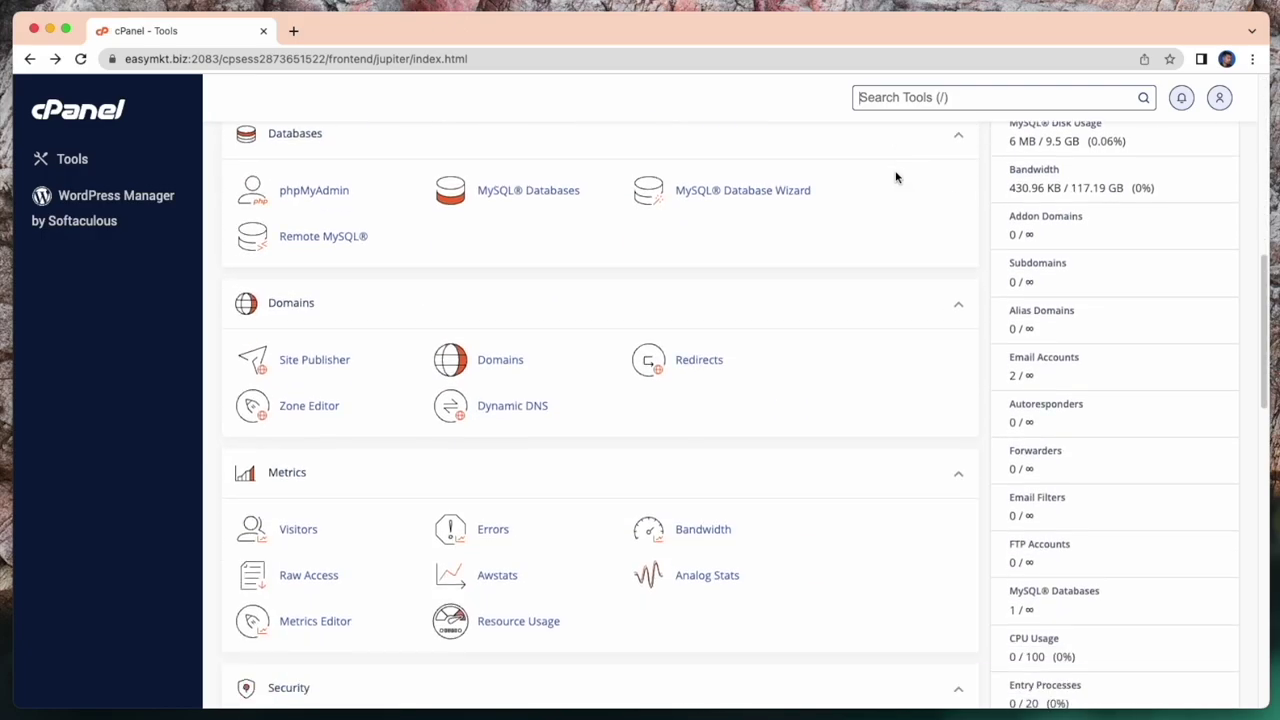
scroll(895, 184, down, 3)
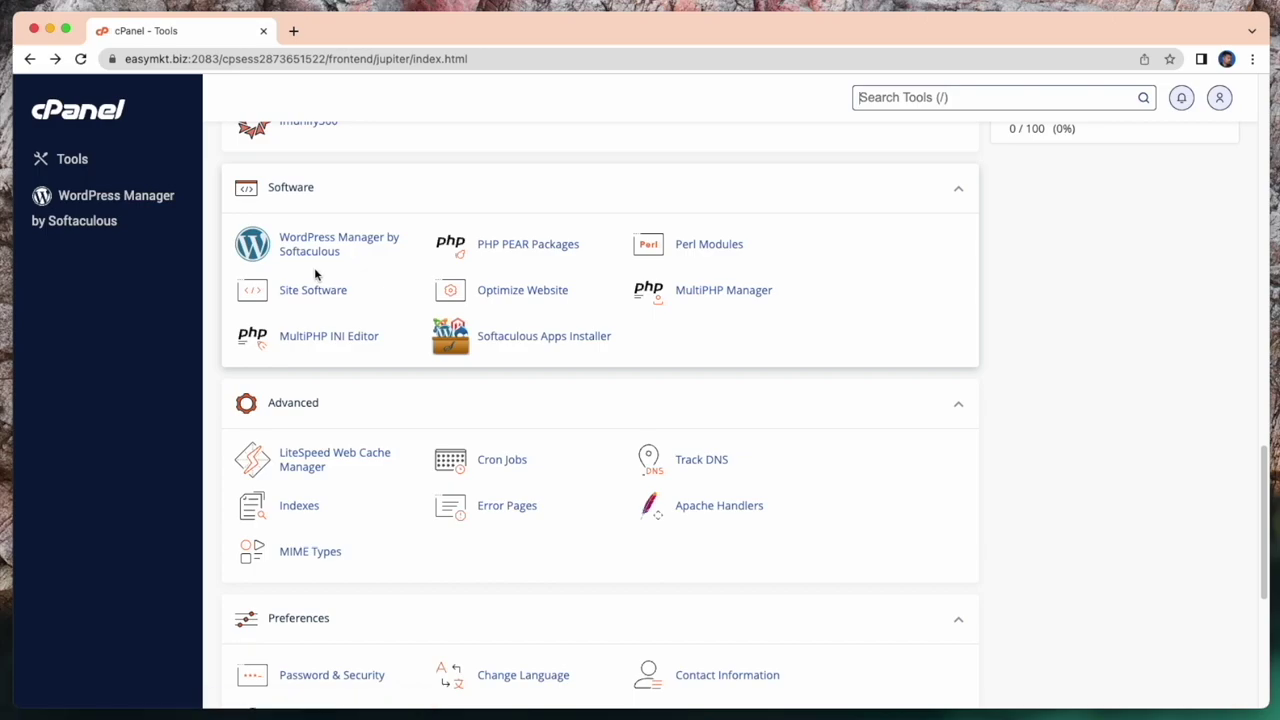
scroll(359, 335, down, 1)
scroll(359, 335, down, 8)
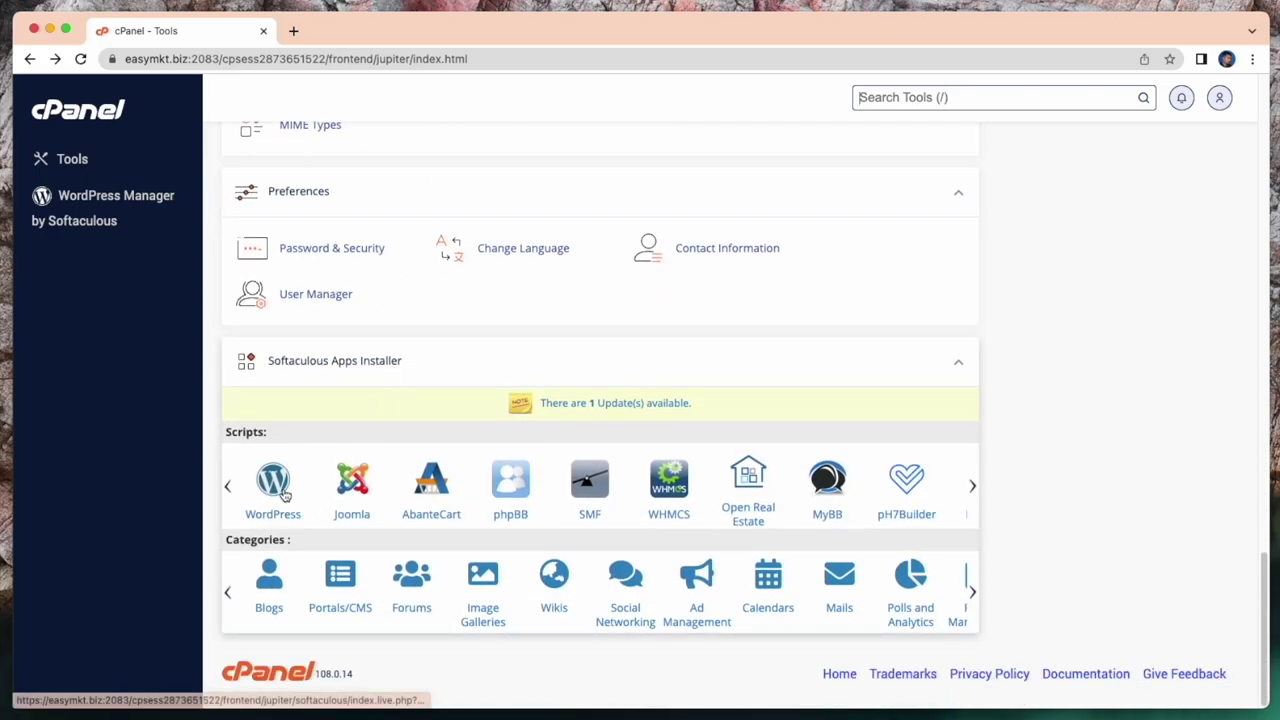
scroll(288, 495, up, 6)
scroll(362, 350, up, 5)
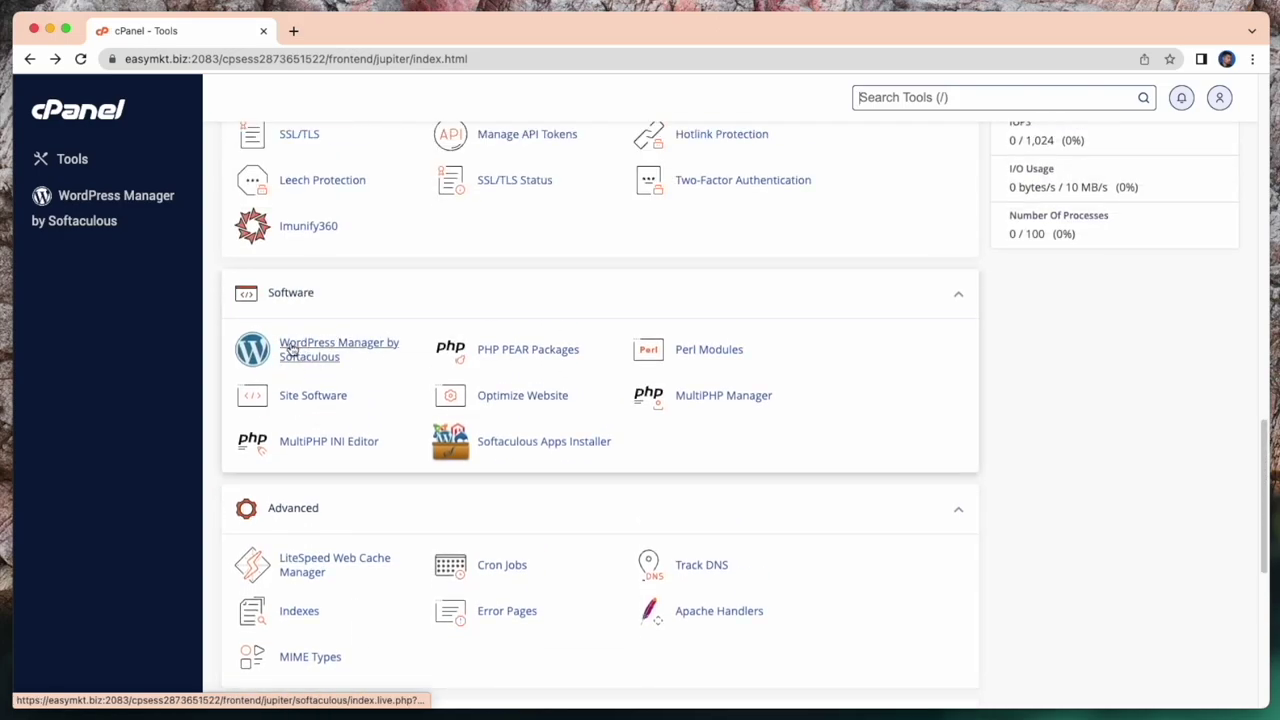
click(345, 350)
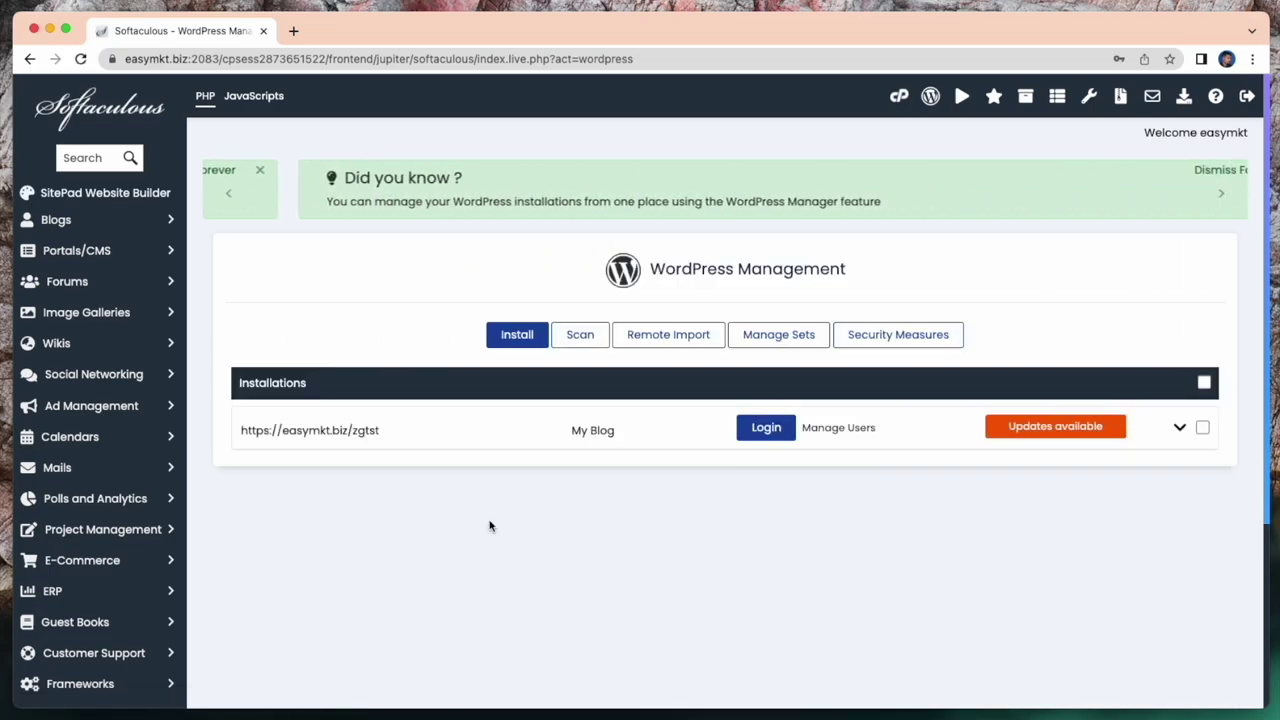
click(525, 336)
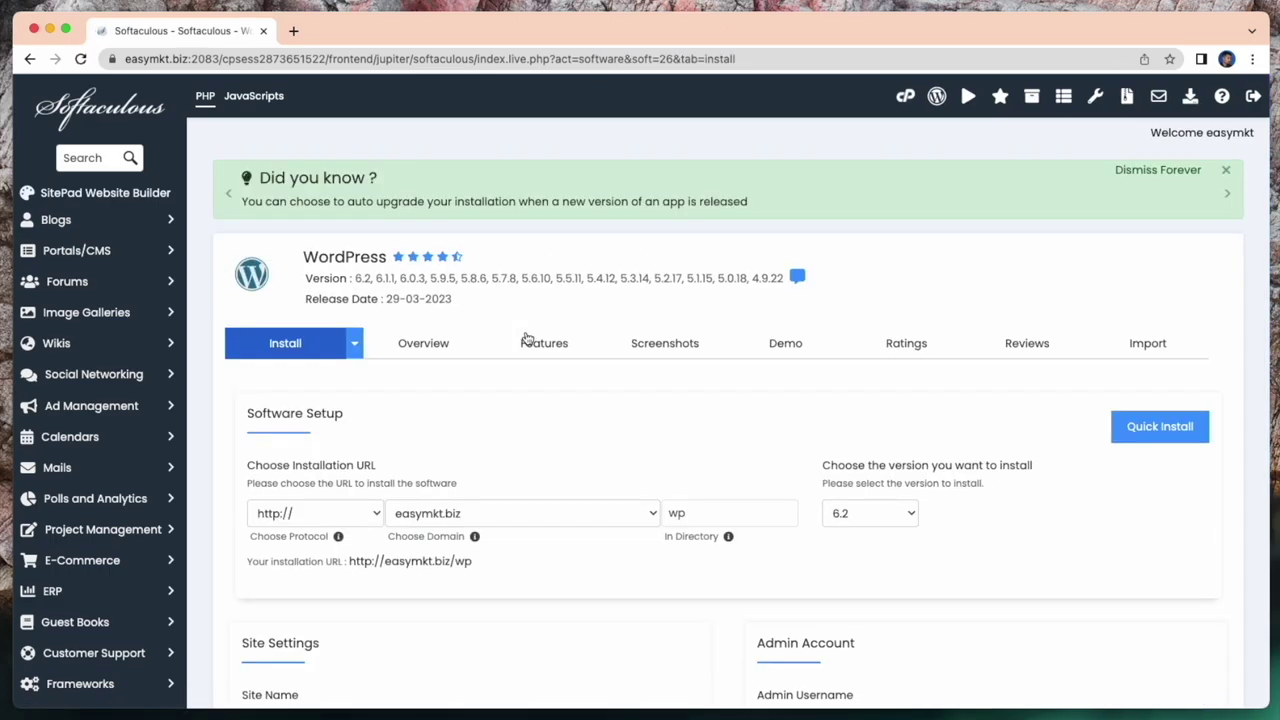
scroll(520, 417, down, 3)
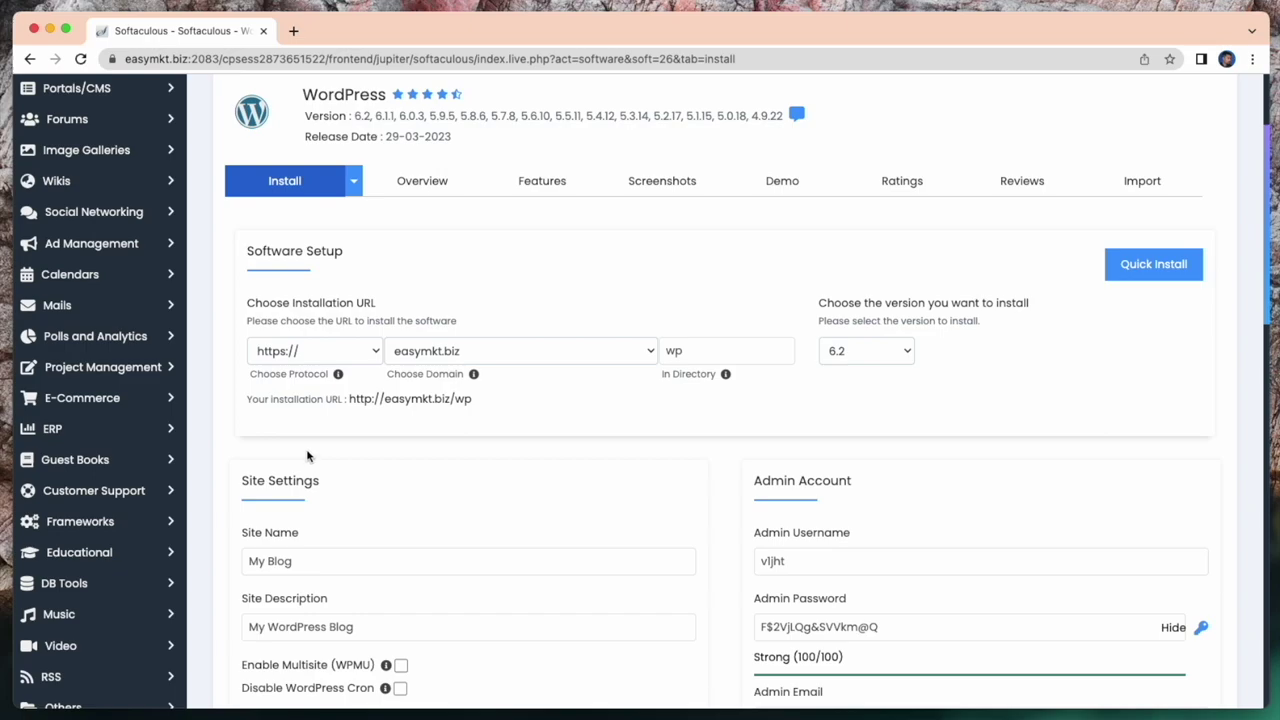
click(355, 352)
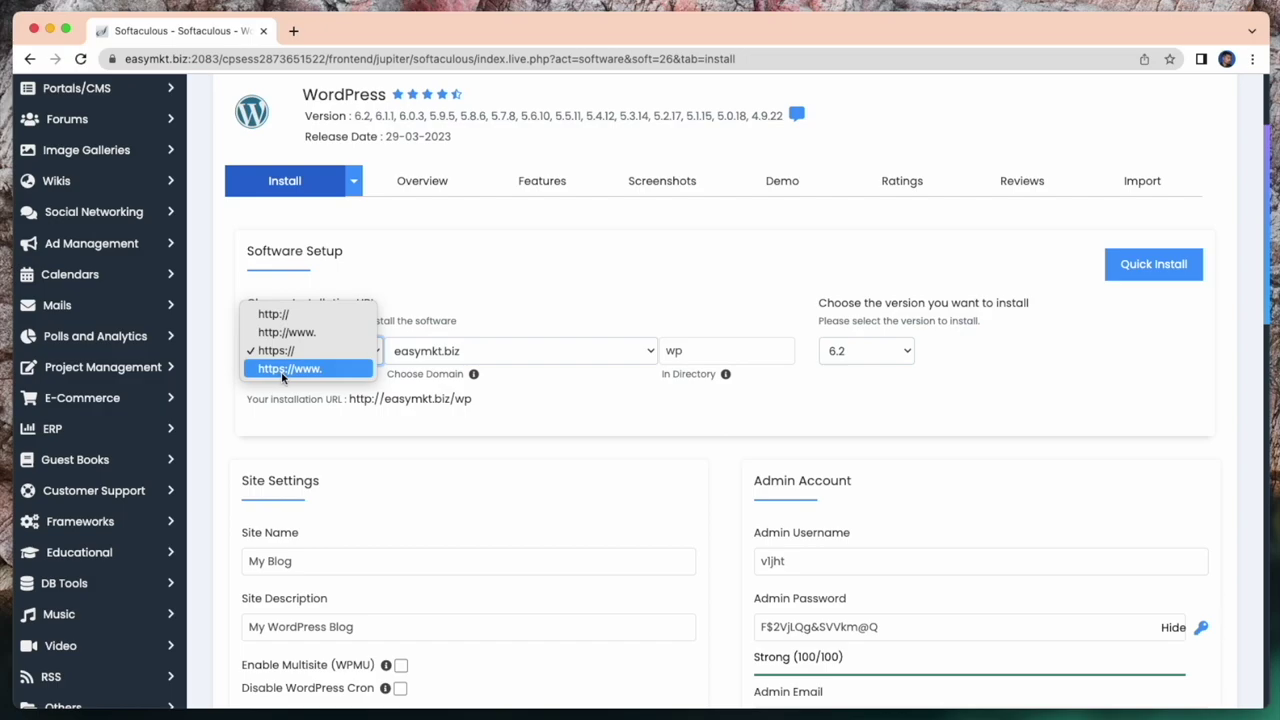
click(321, 433)
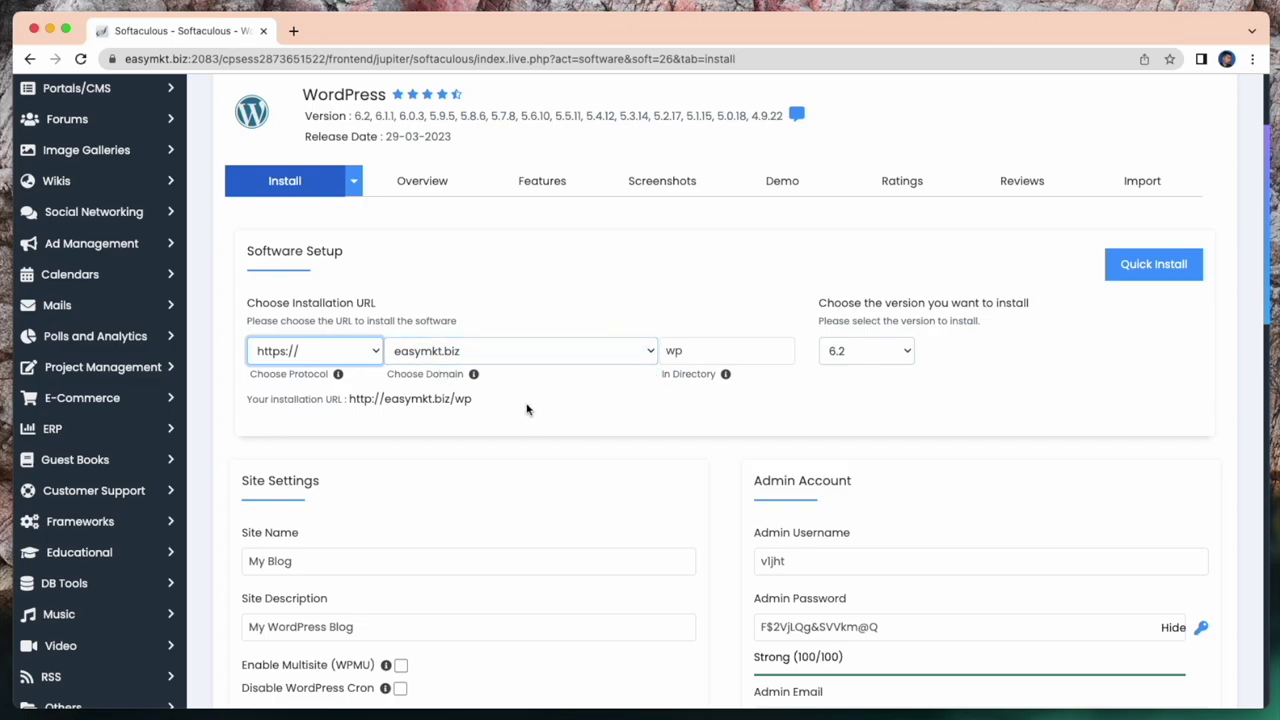
click(690, 358)
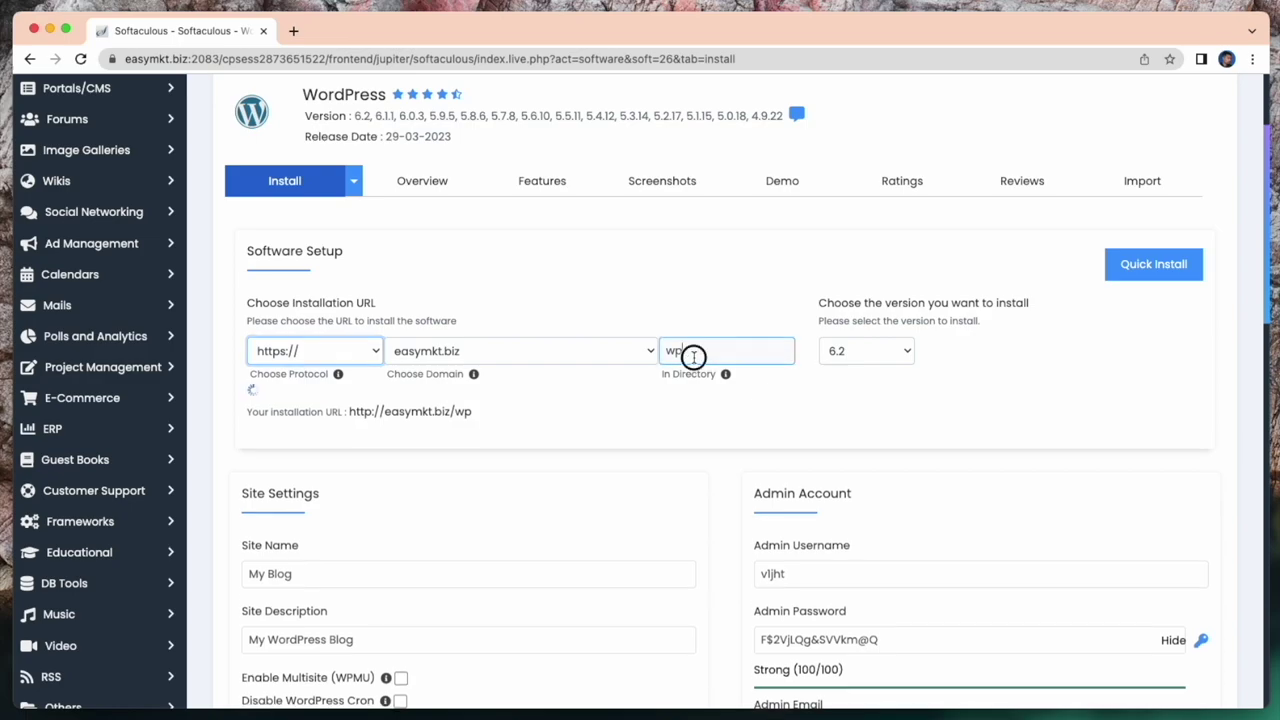
key(BackSpace)
key(BackSpace)
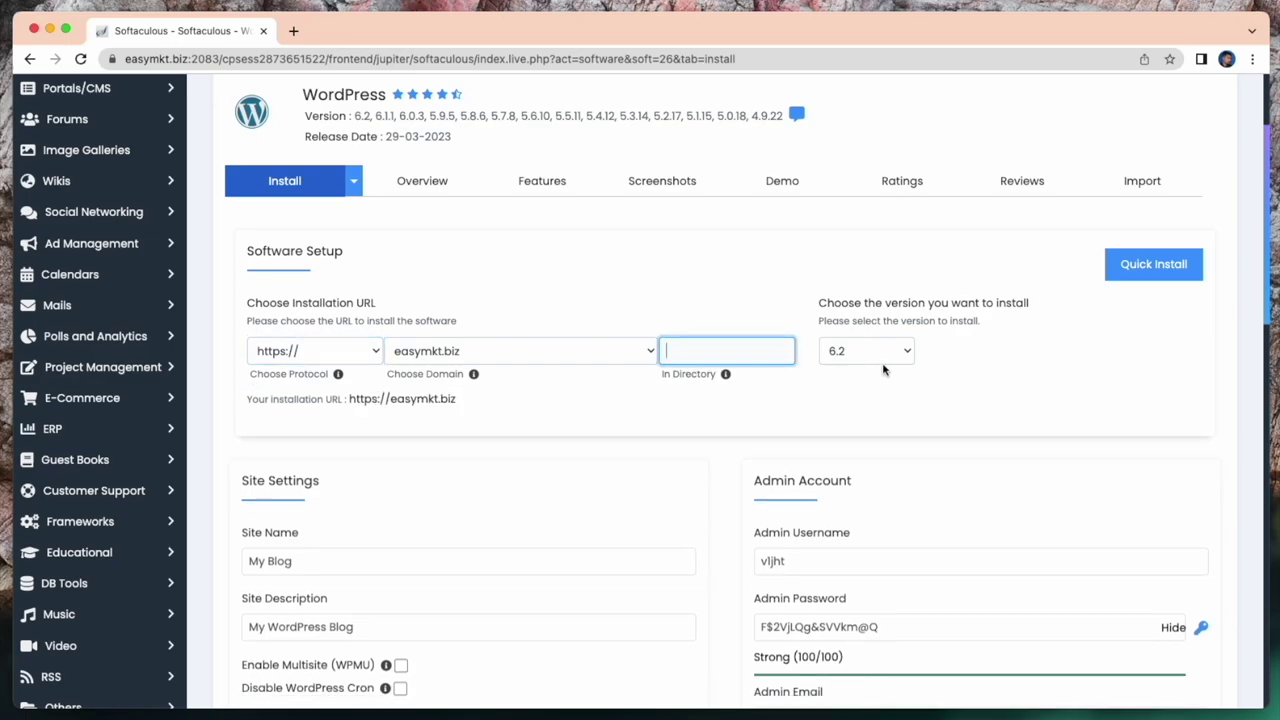
scroll(519, 484, down, 1)
Step: Clear the default admin username and replace the generated admin password with a custom one
scroll(521, 485, down, 5)
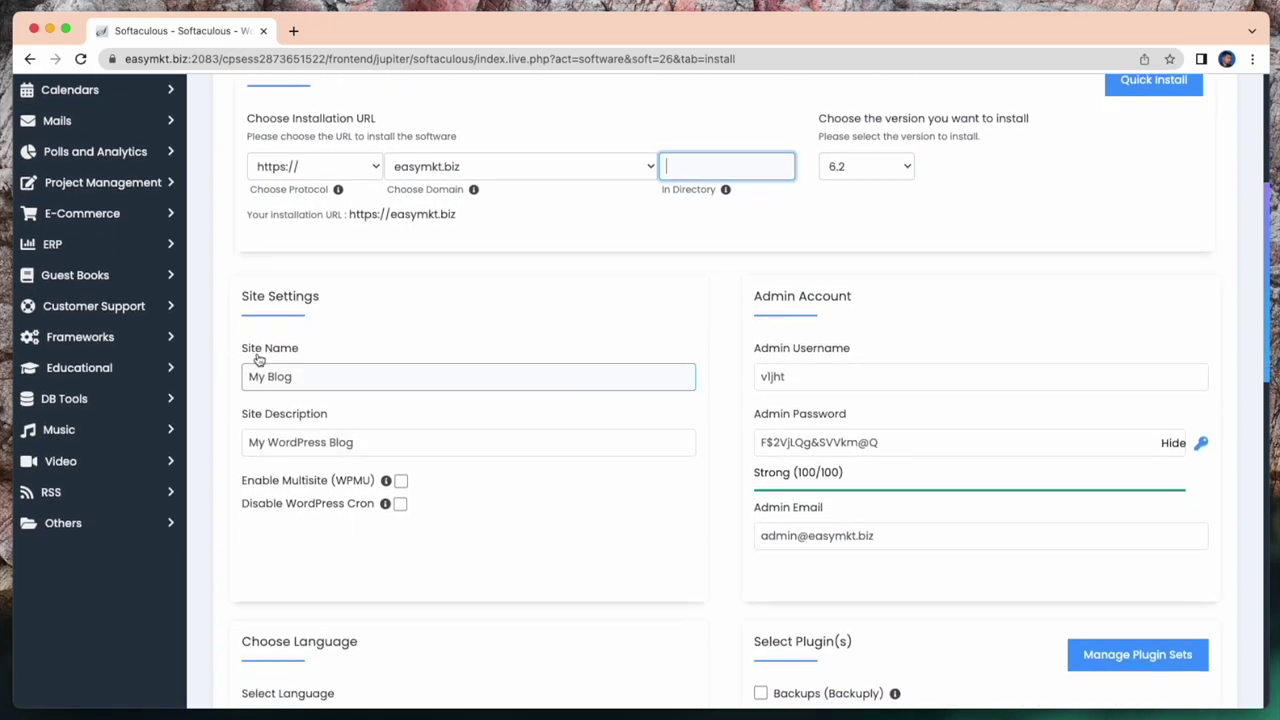
click(254, 364)
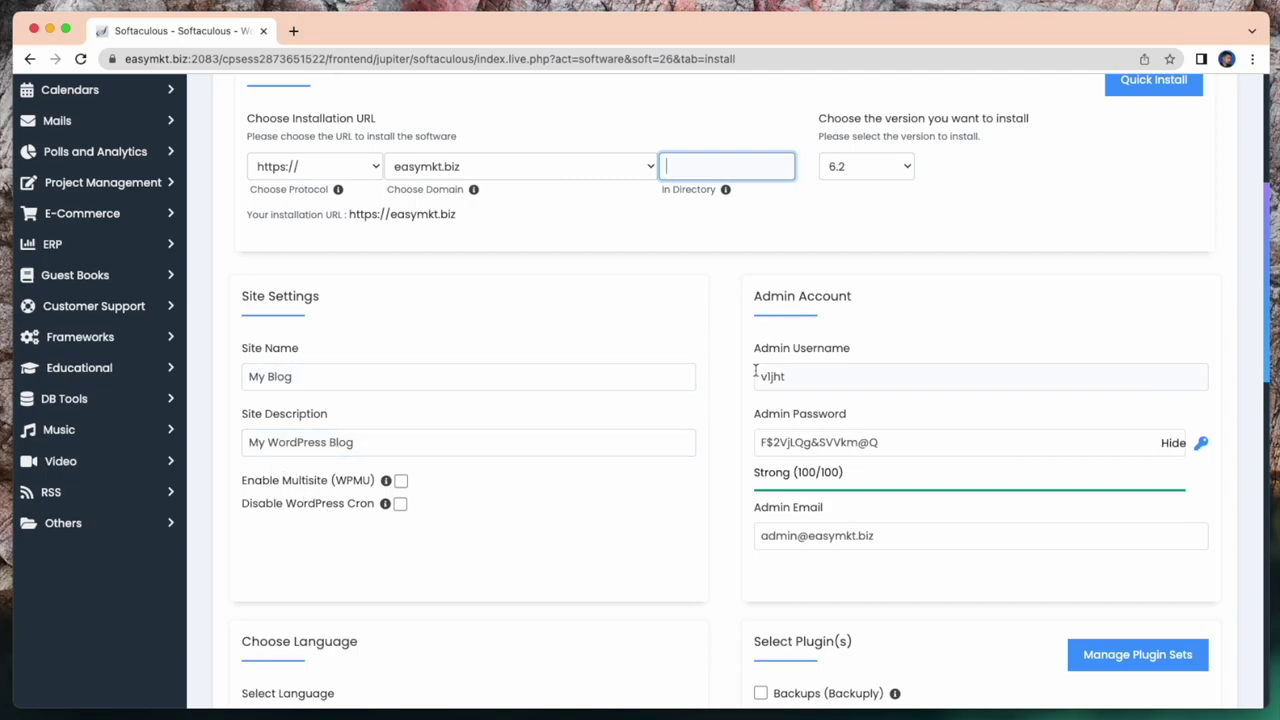
click(801, 378)
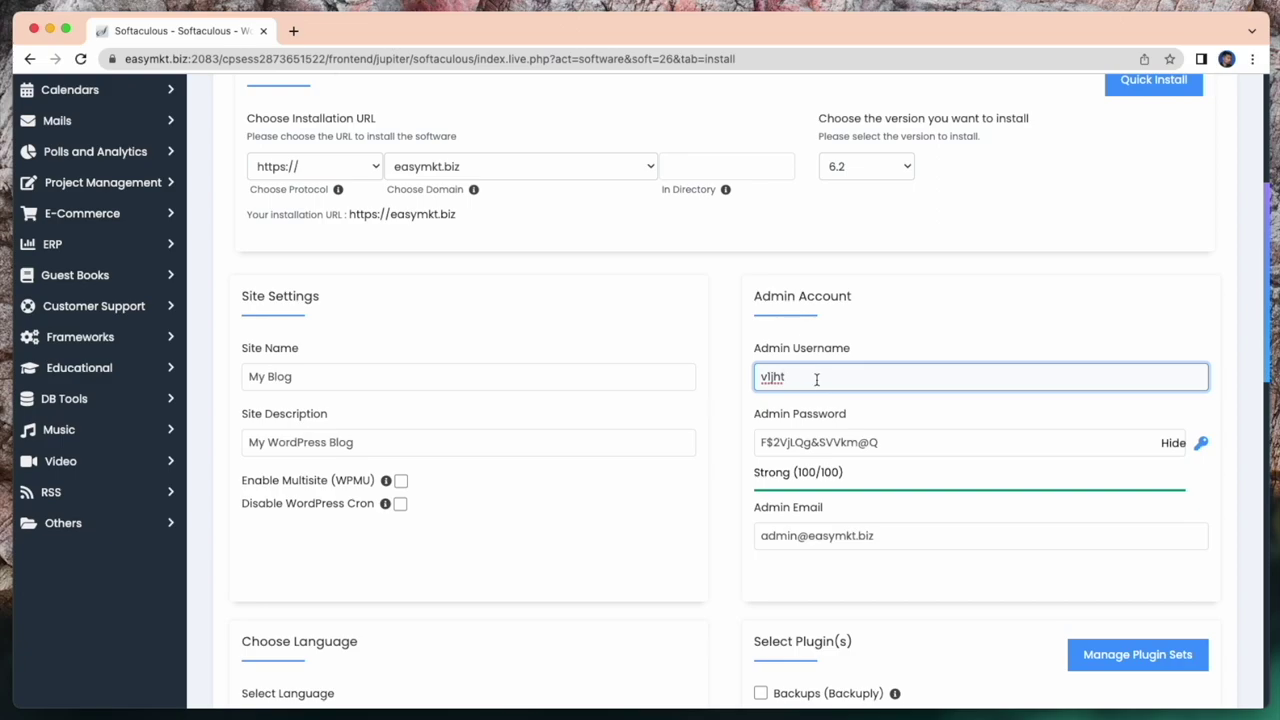
key(super+a)
key(BackSpace)
click(925, 441)
key(super+a)
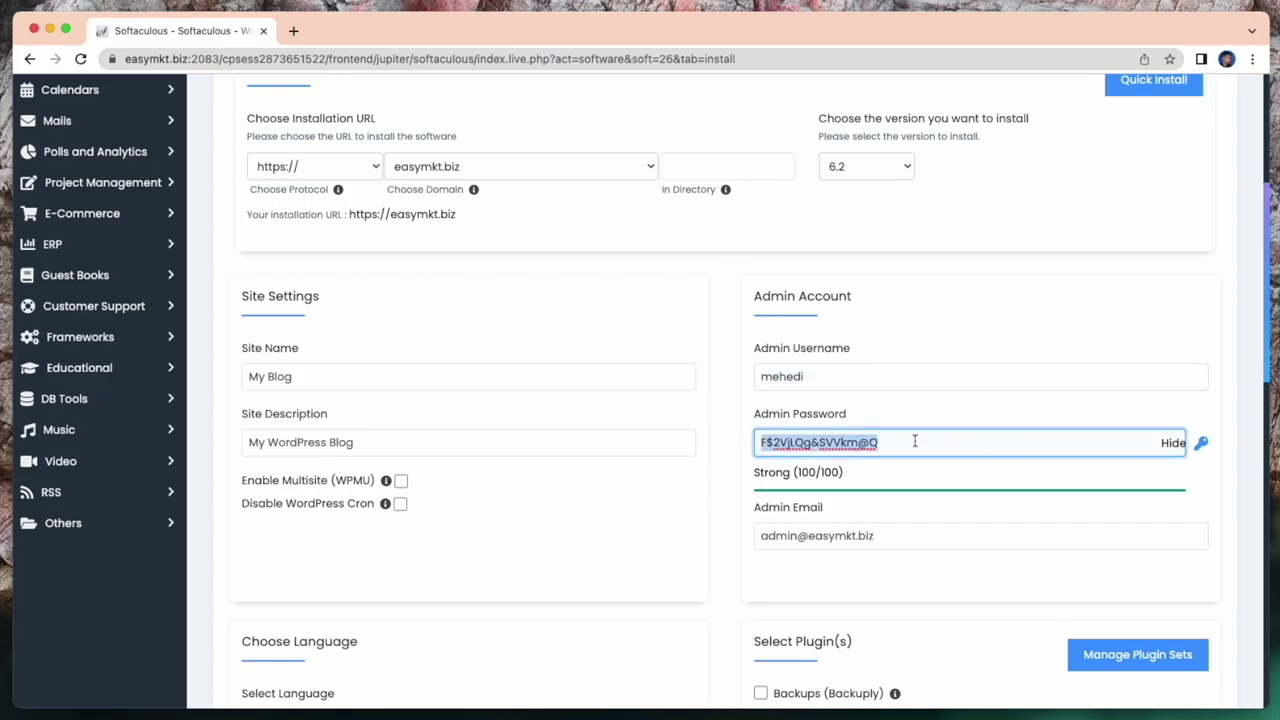
key(BackSpace)
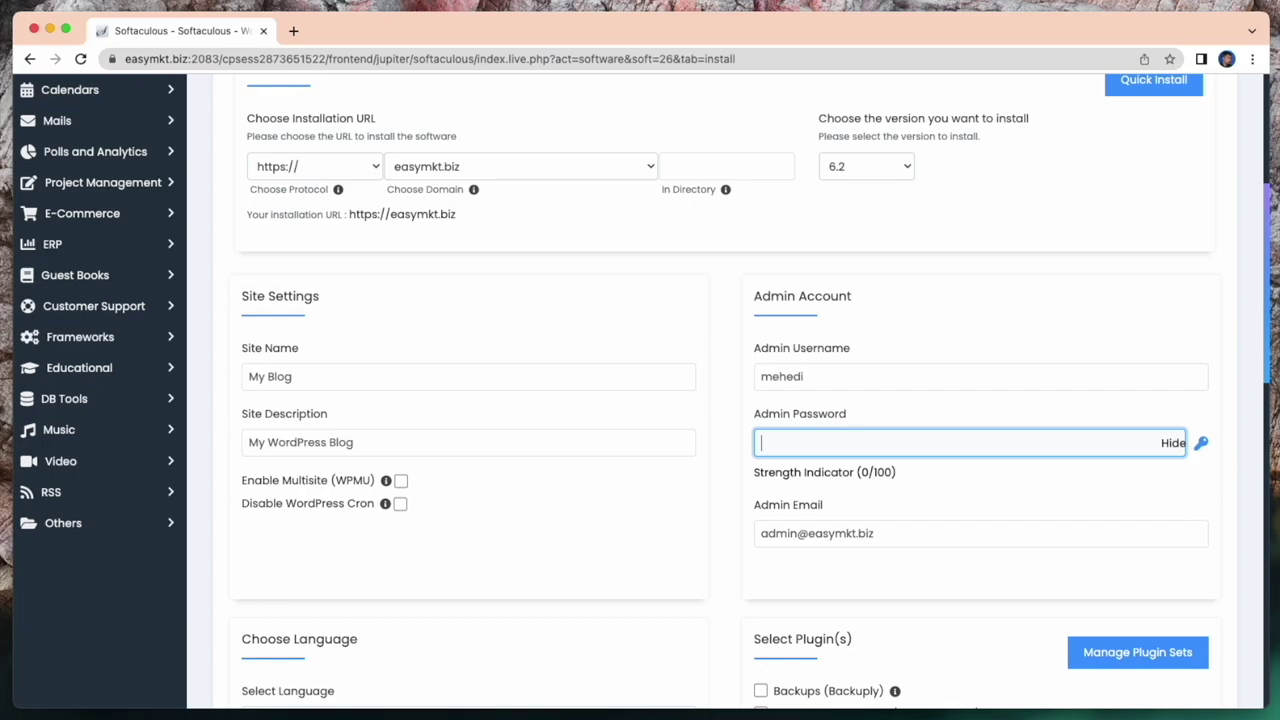
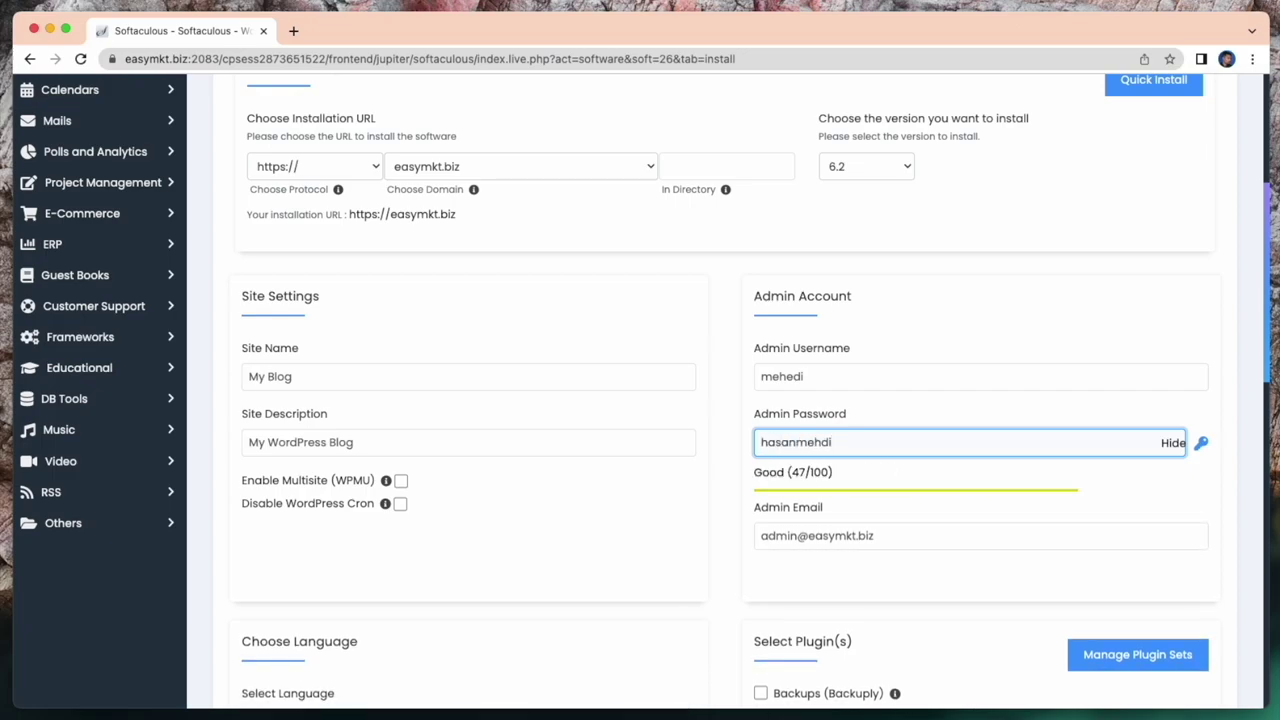
Step: Fill the Admin Email field with the saved address from browser autofill
click(911, 533)
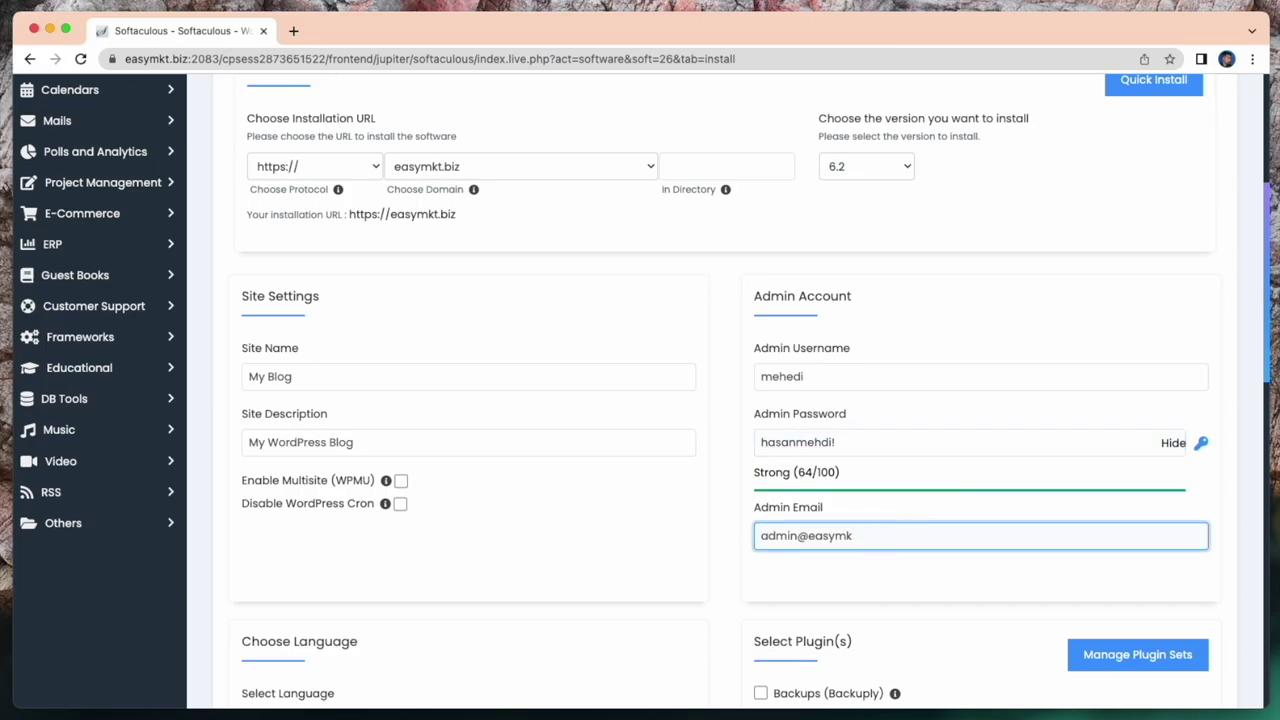
key(BackSpace)
key(BackSpace)
key(BackSpace)
key(BackSpace)
key(BackSpace)
key(BackSpace)
key(BackSpace)
key(BackSpace)
key(BackSpace)
key(BackSpace)
key(BackSpace)
key(BackSpace)
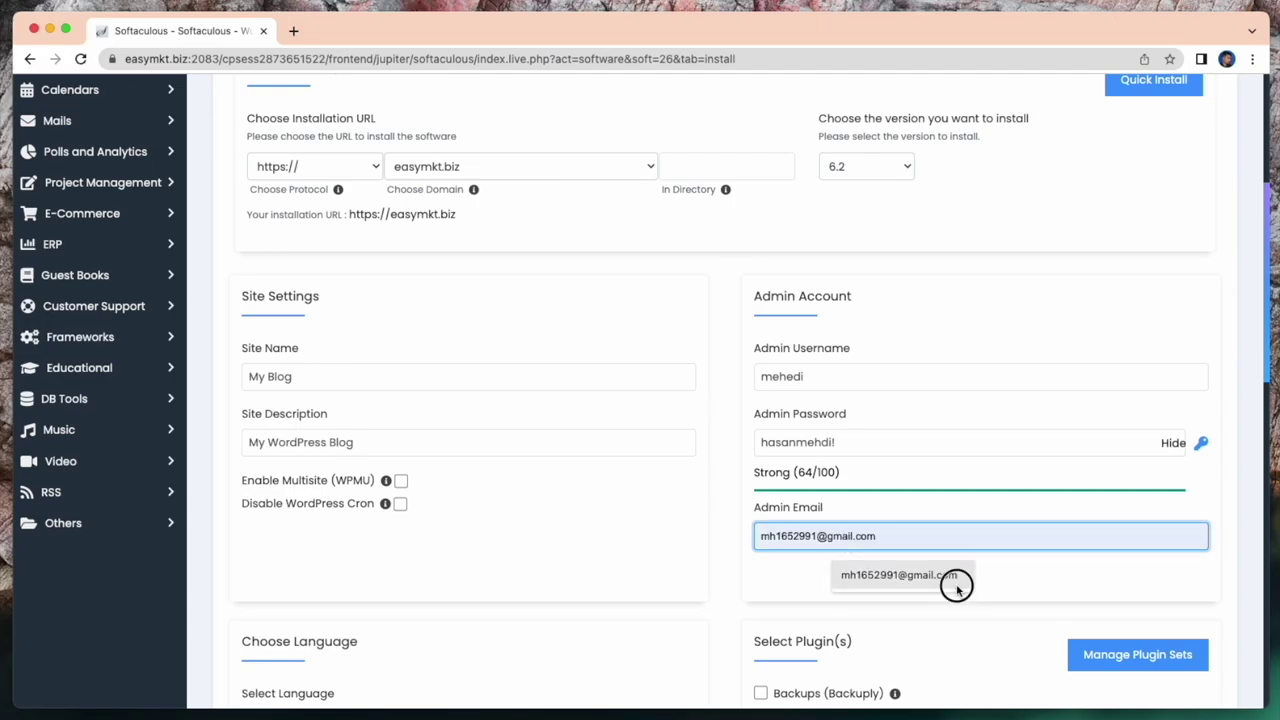
click(951, 583)
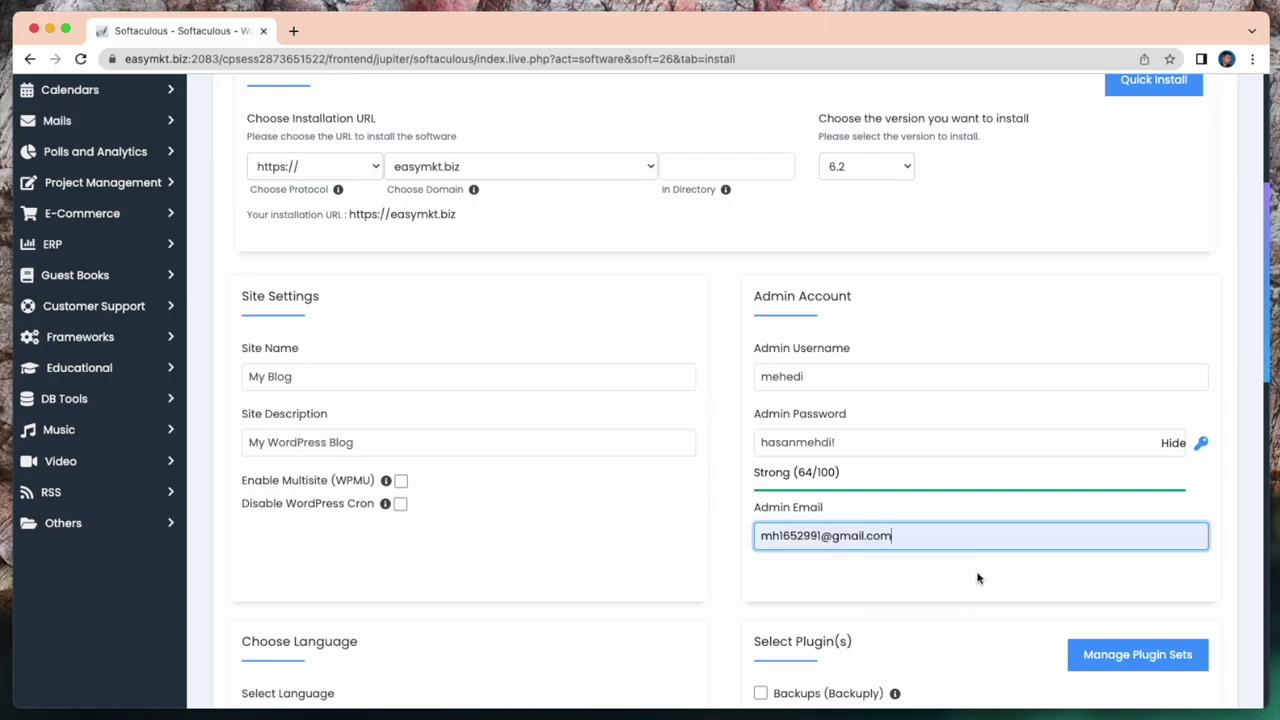
scroll(976, 577, down, 2)
Step: Keep English as the site language and scroll down to the installation-details options
scroll(976, 577, down, 2)
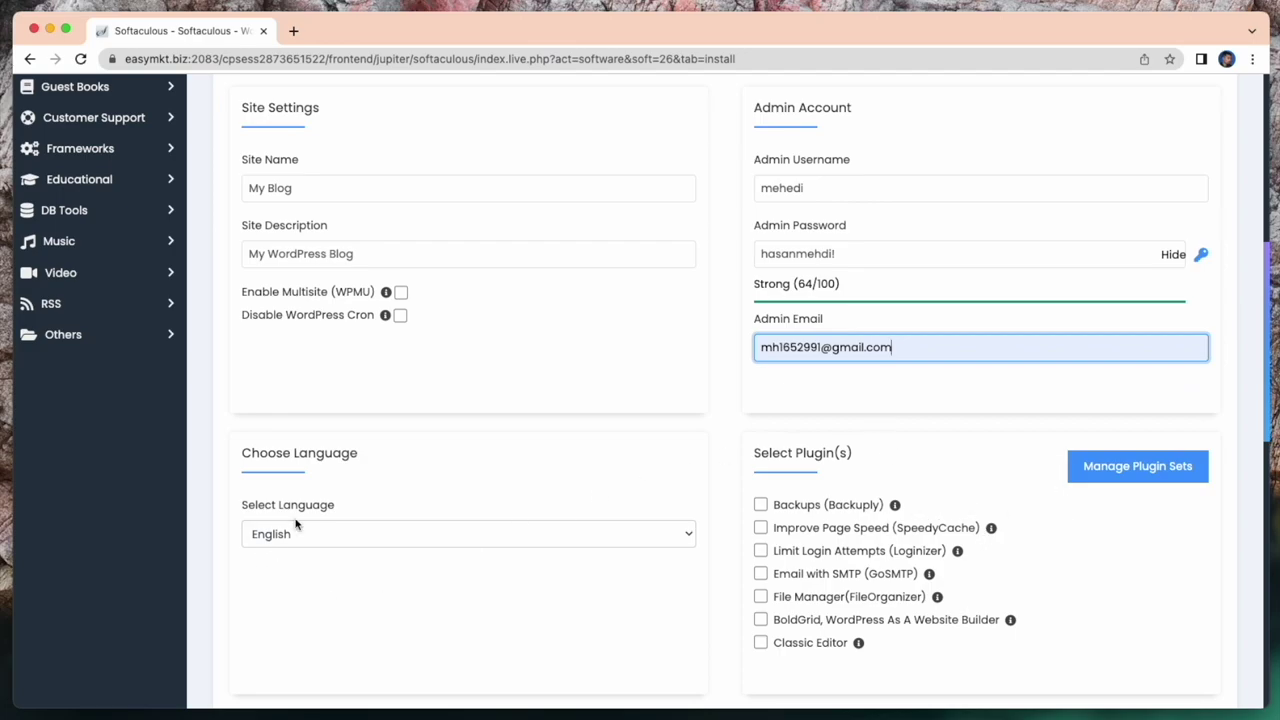
scroll(268, 524, down, 1)
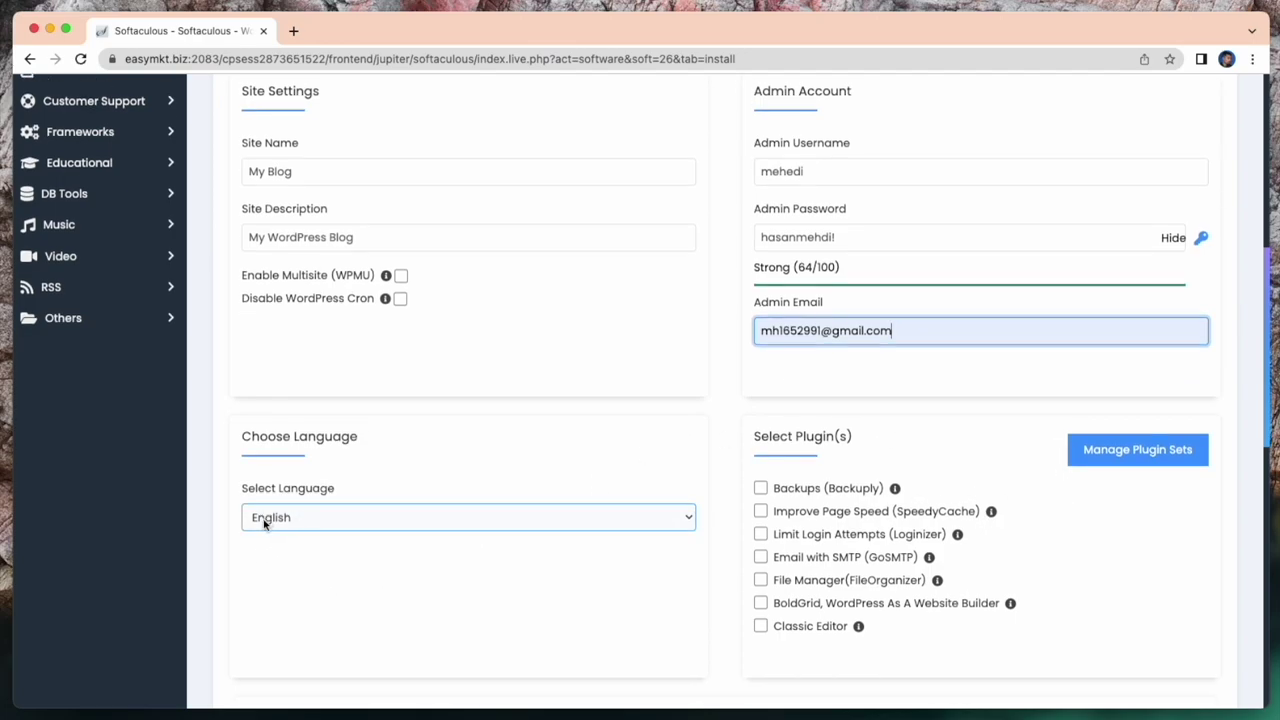
click(623, 523)
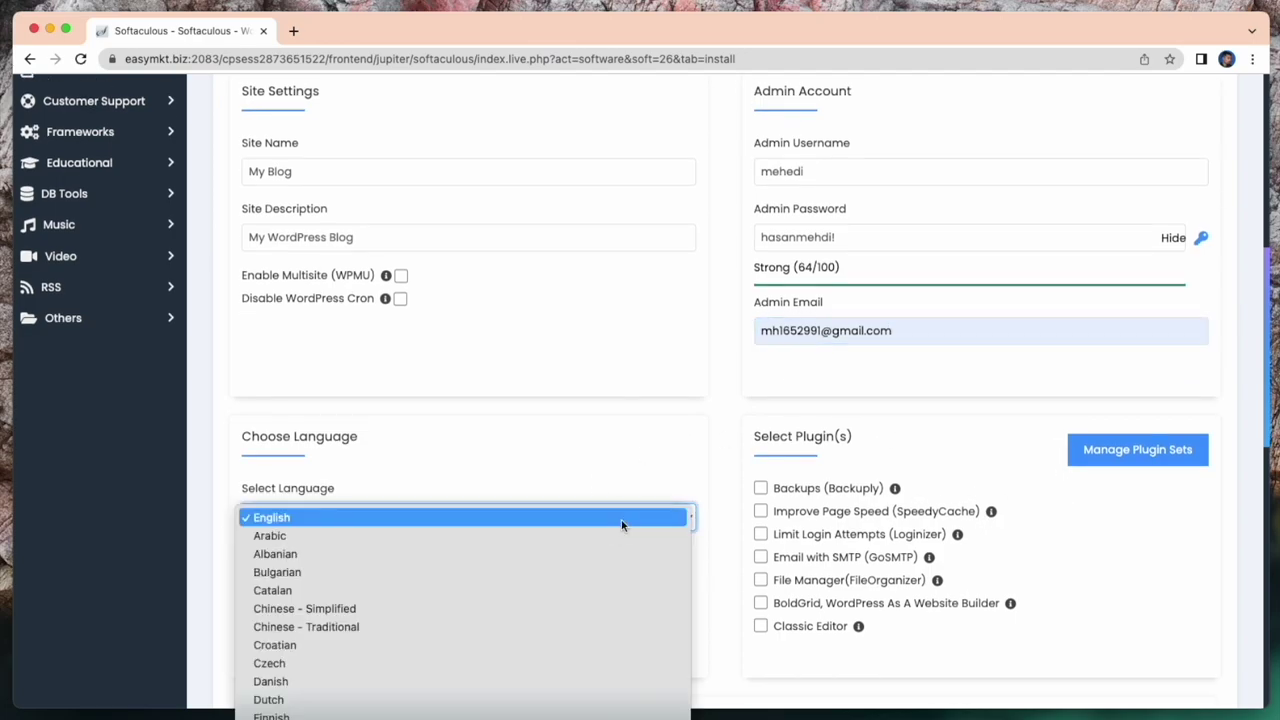
click(623, 519)
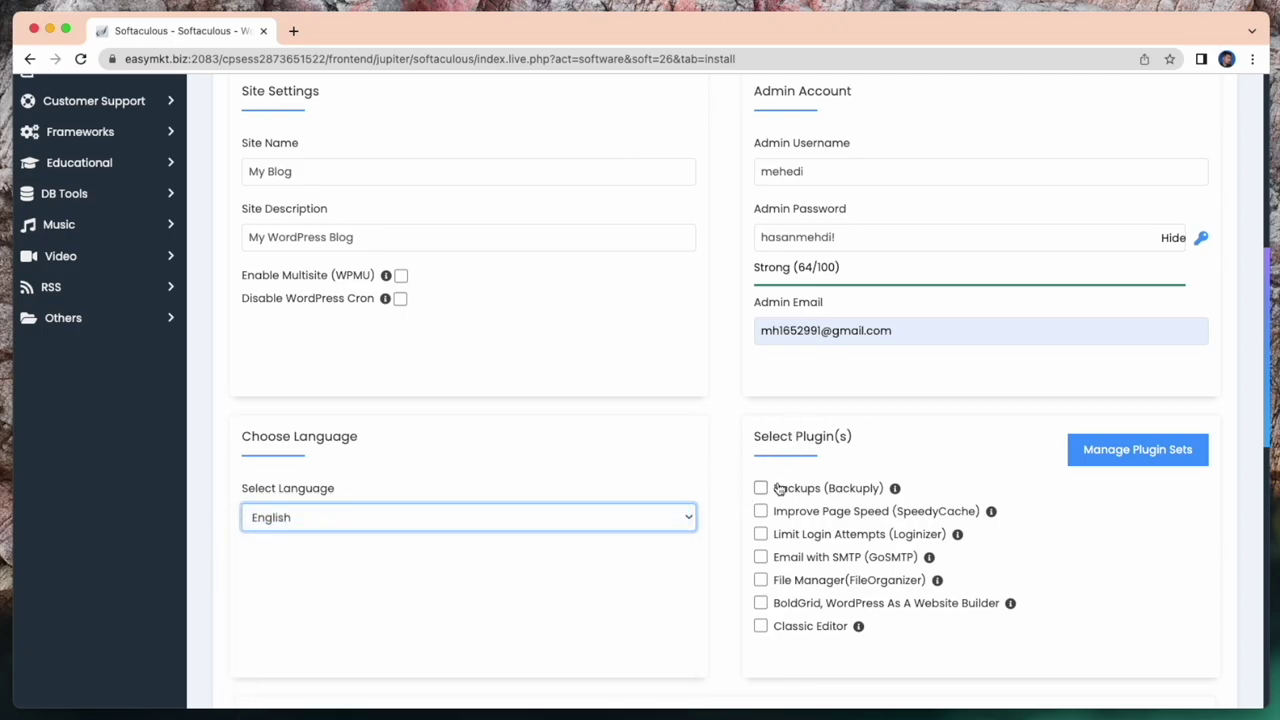
scroll(775, 489, down, 3)
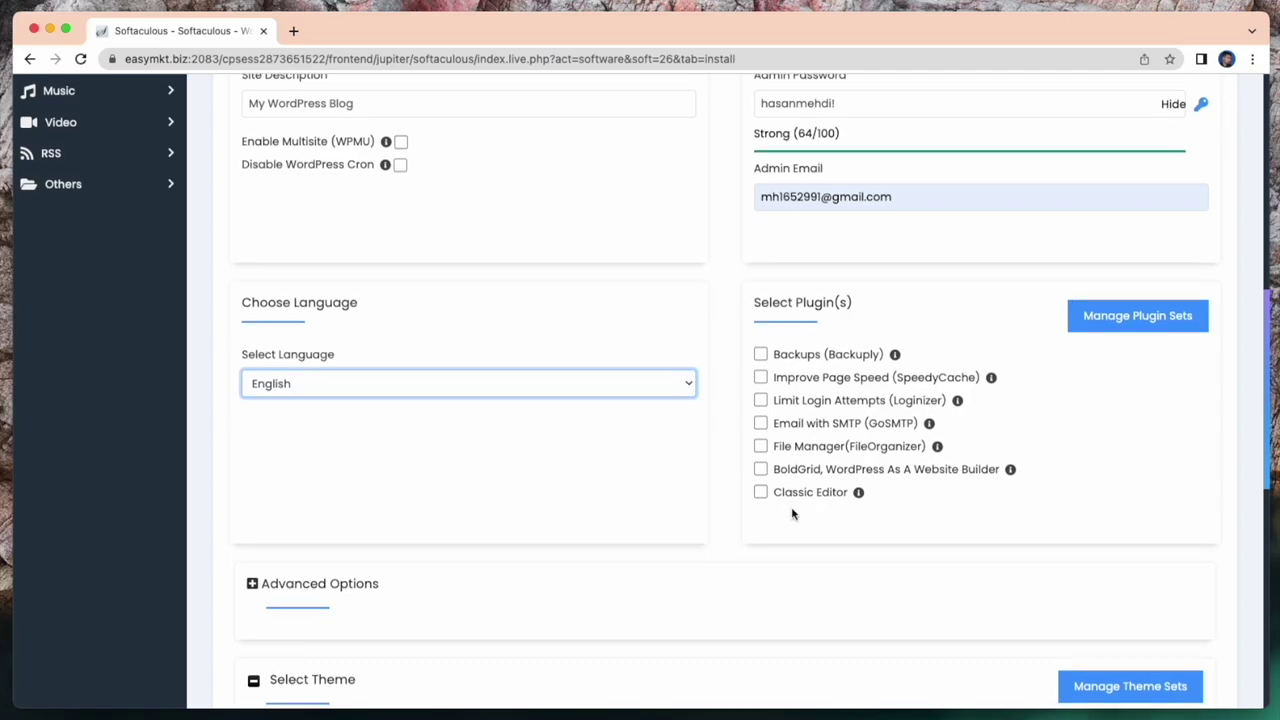
scroll(791, 512, down, 2)
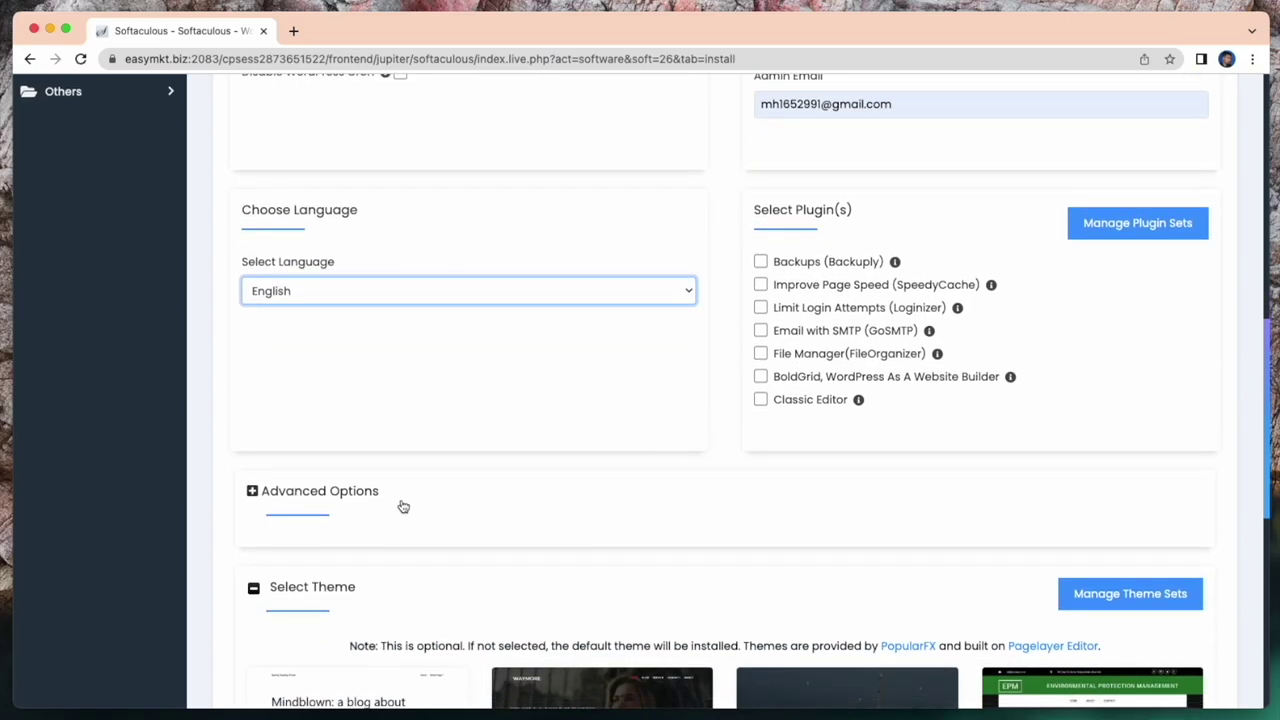
scroll(611, 517, down, 2)
scroll(546, 595, down, 9)
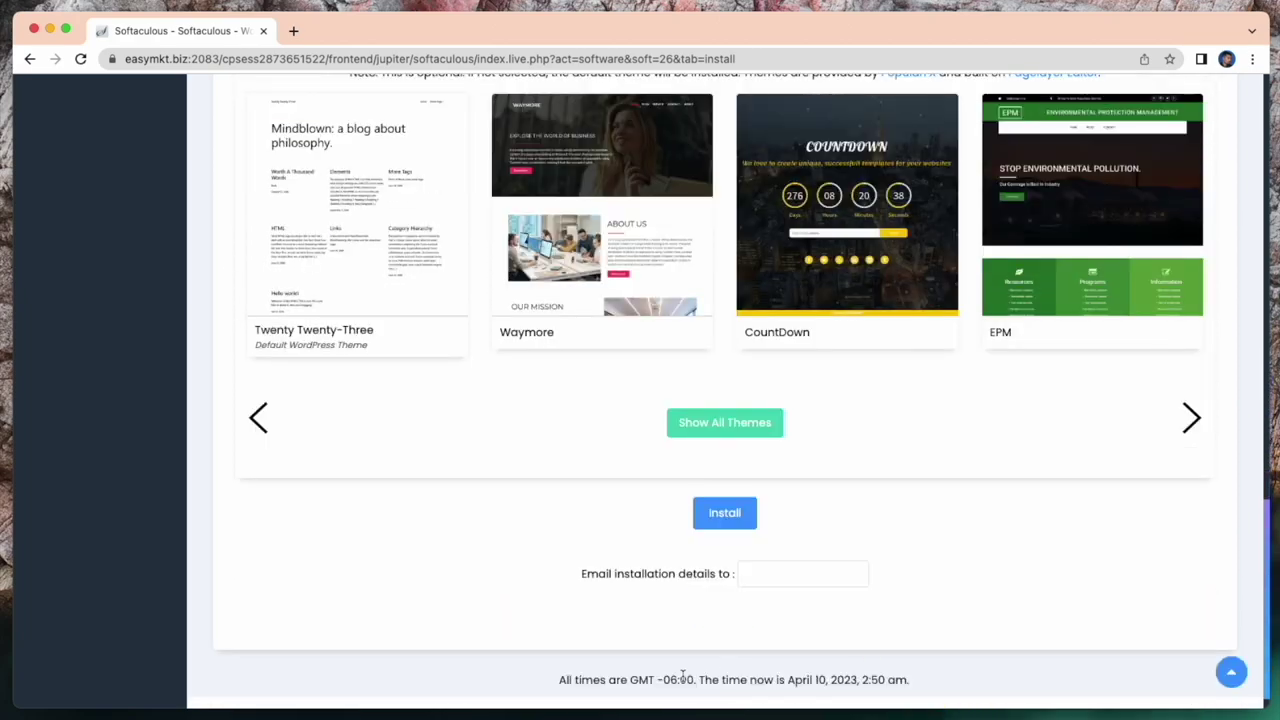
Step: Copy the admin e-mail into the 'Email installation details to' field and submit the installation
click(794, 577)
scroll(794, 577, up, 15)
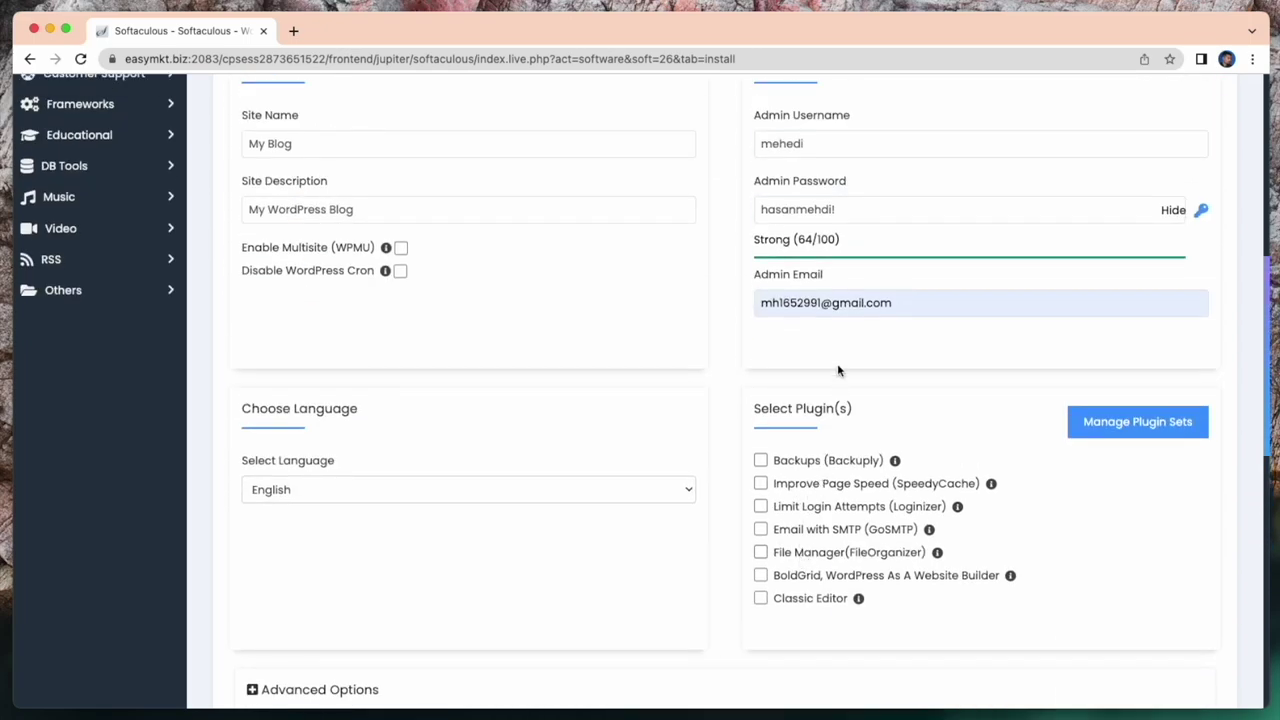
click(870, 306)
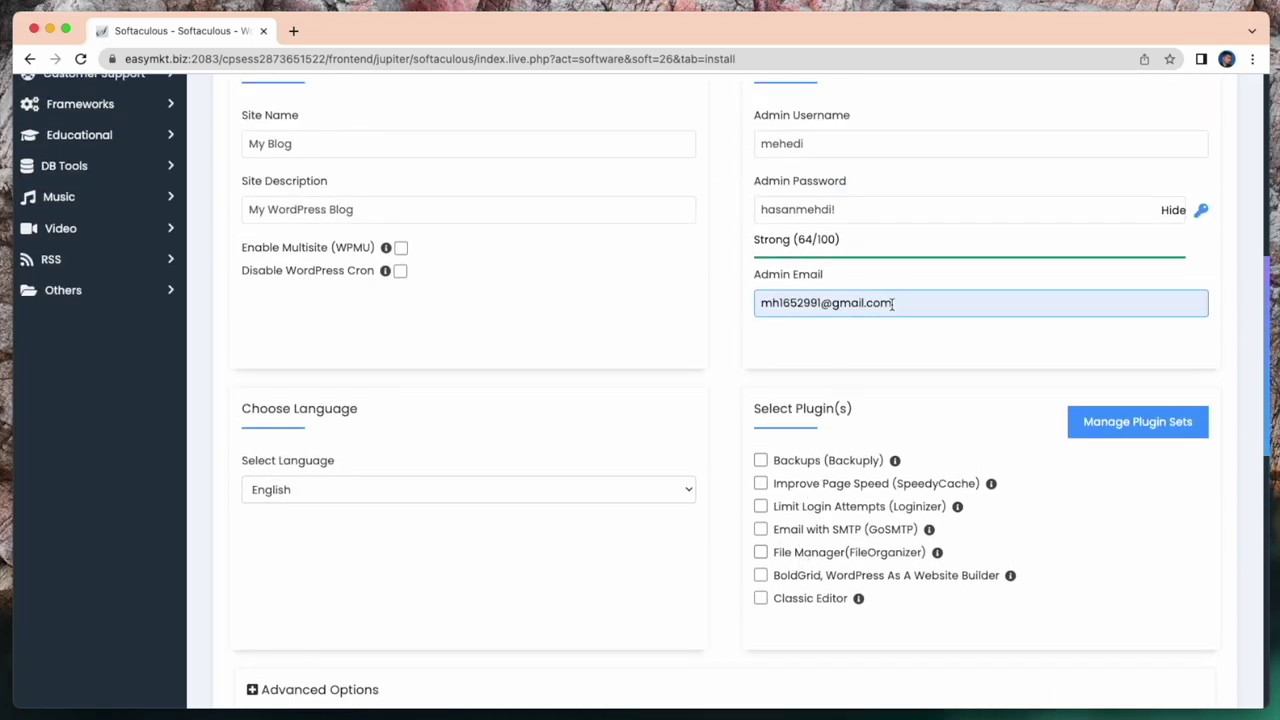
drag(892, 304, 754, 303)
right_click(802, 302)
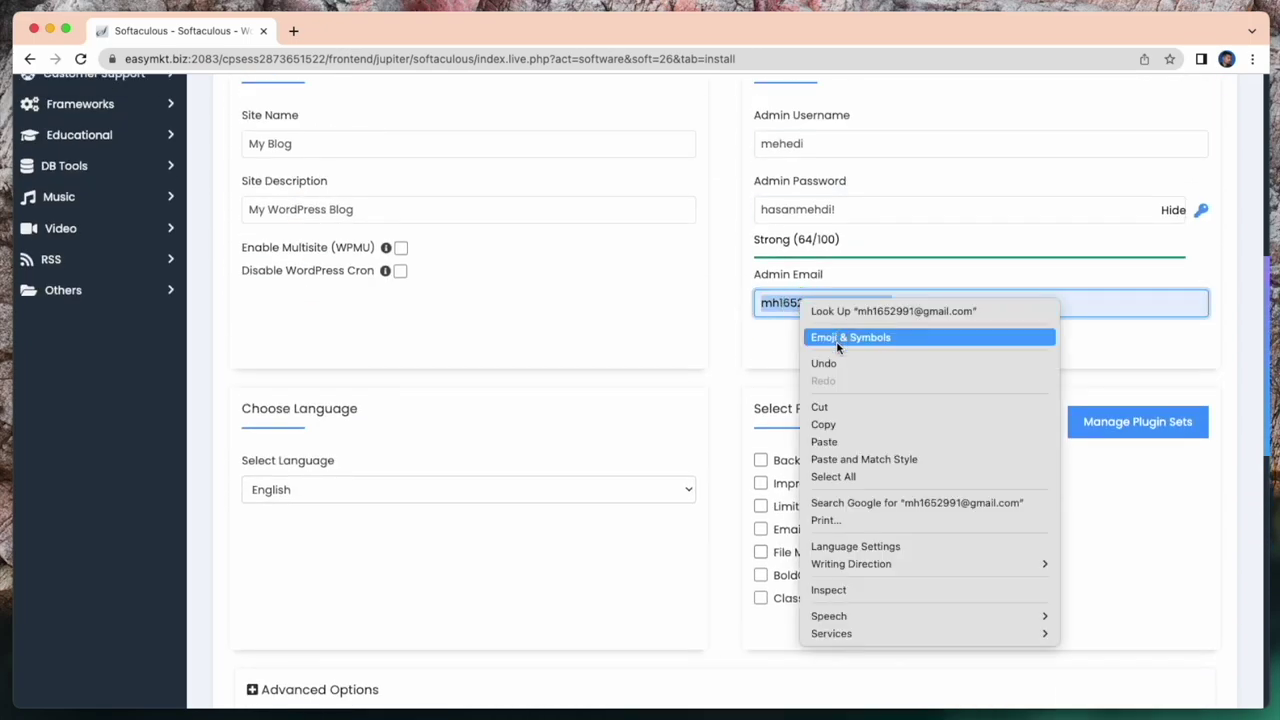
click(837, 424)
scroll(826, 434, down, 15)
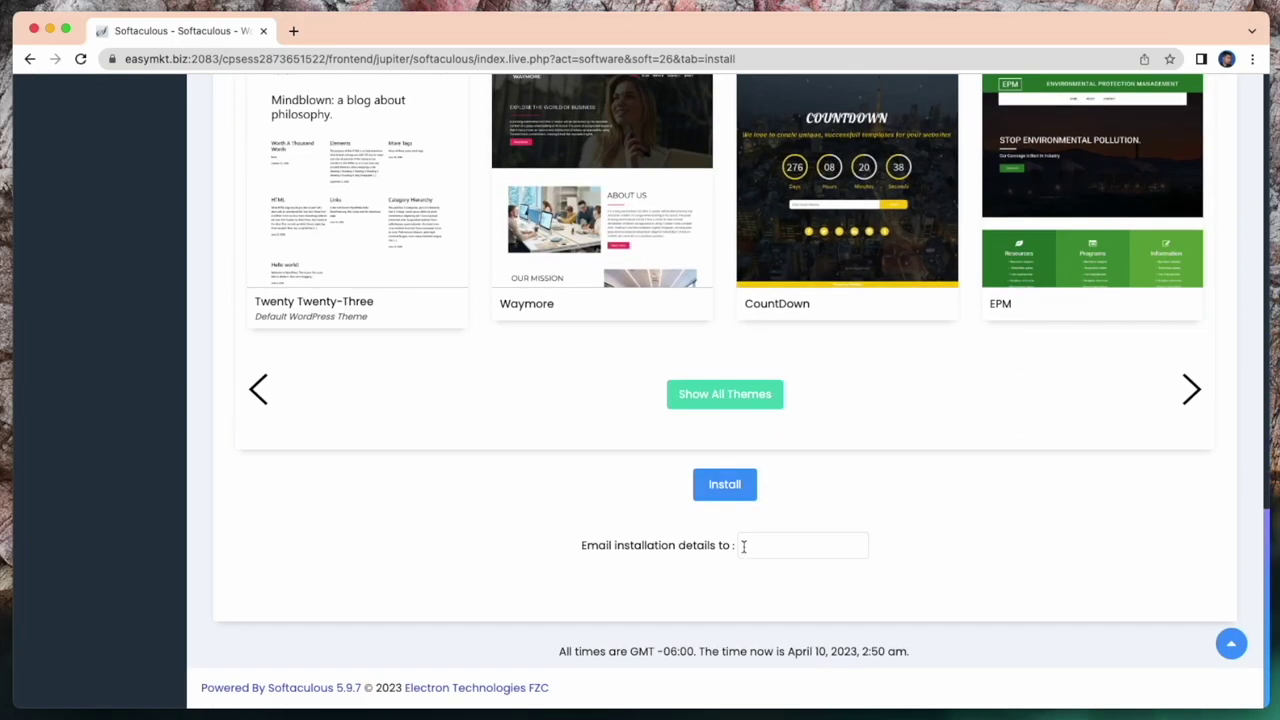
click(758, 546)
right_click(761, 546)
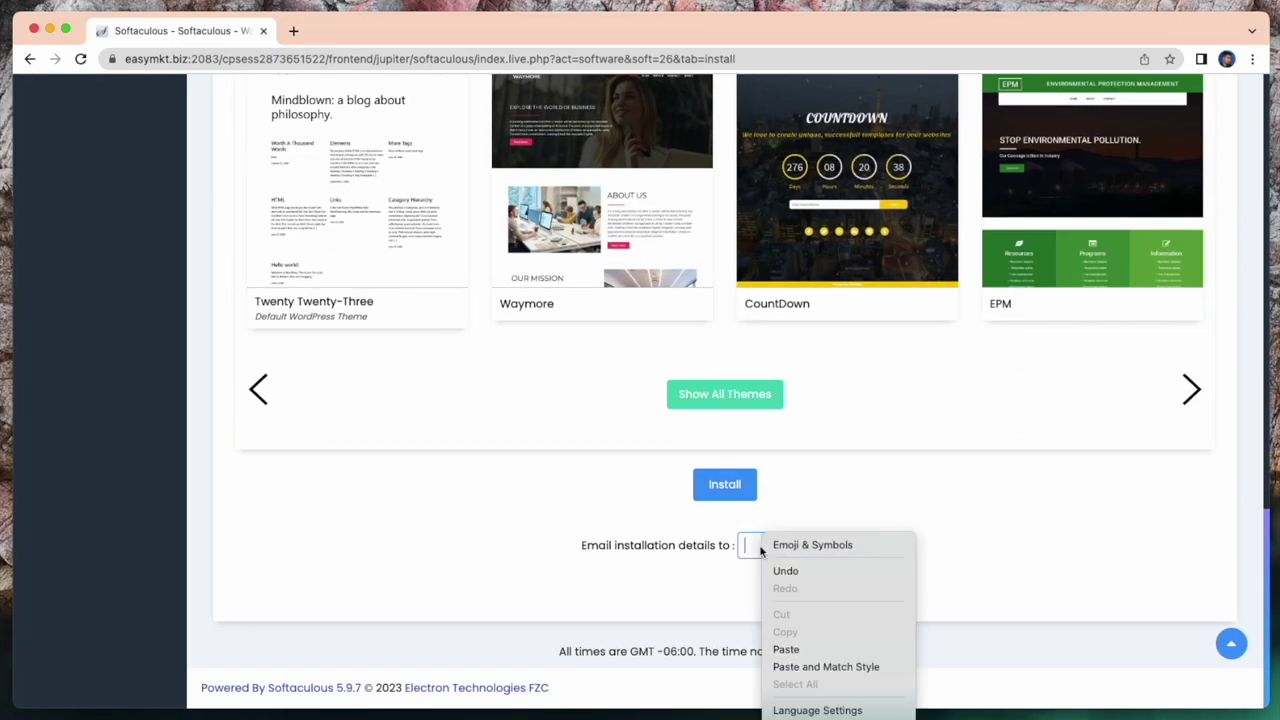
click(786, 648)
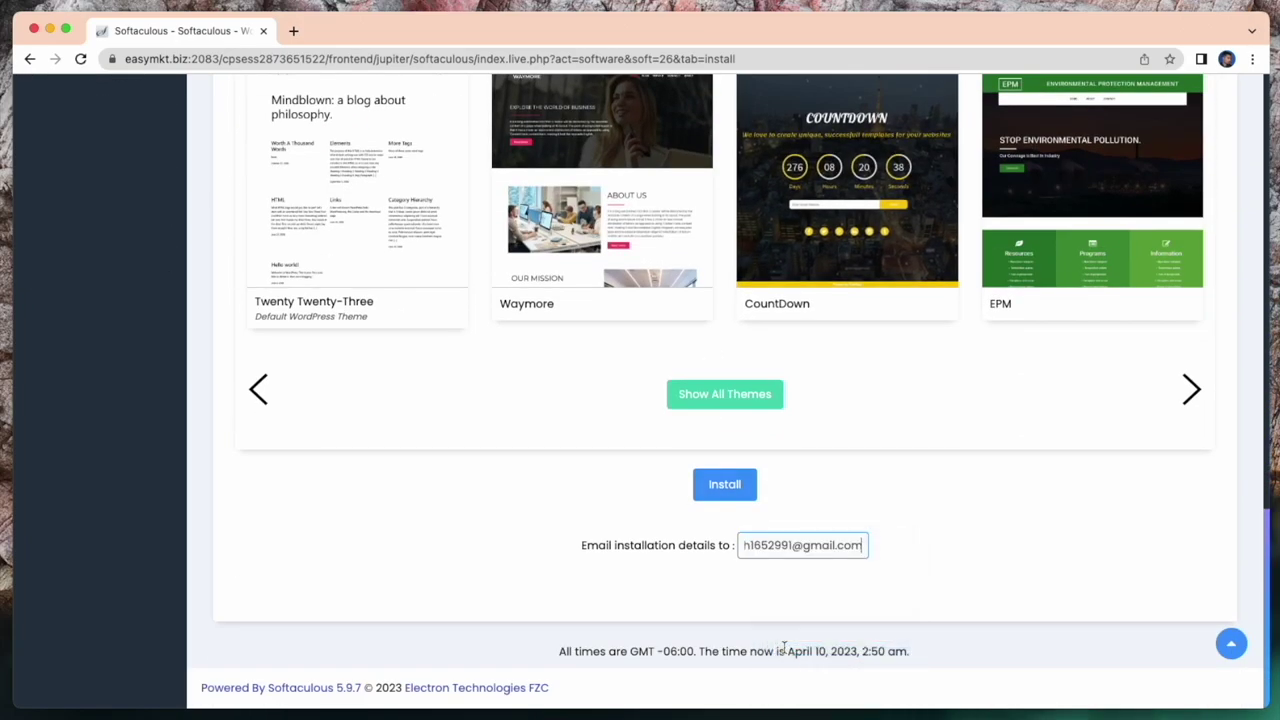
click(725, 486)
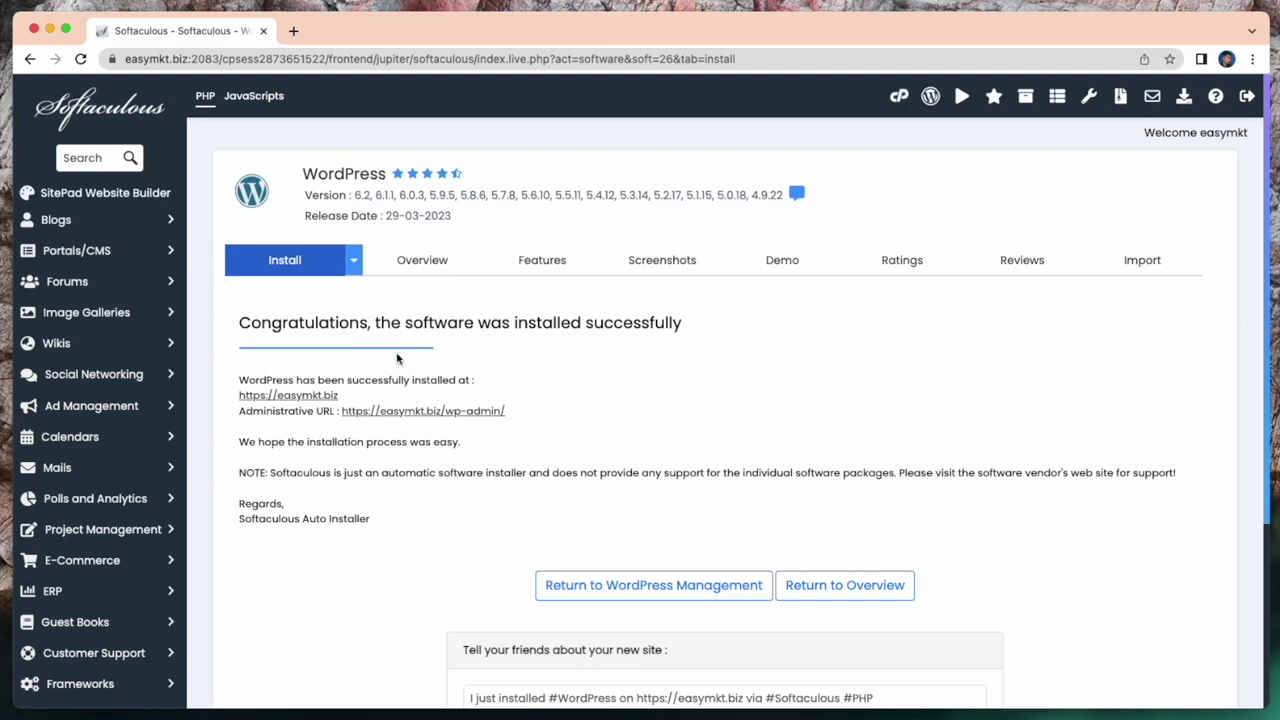
scroll(711, 350, down, 1)
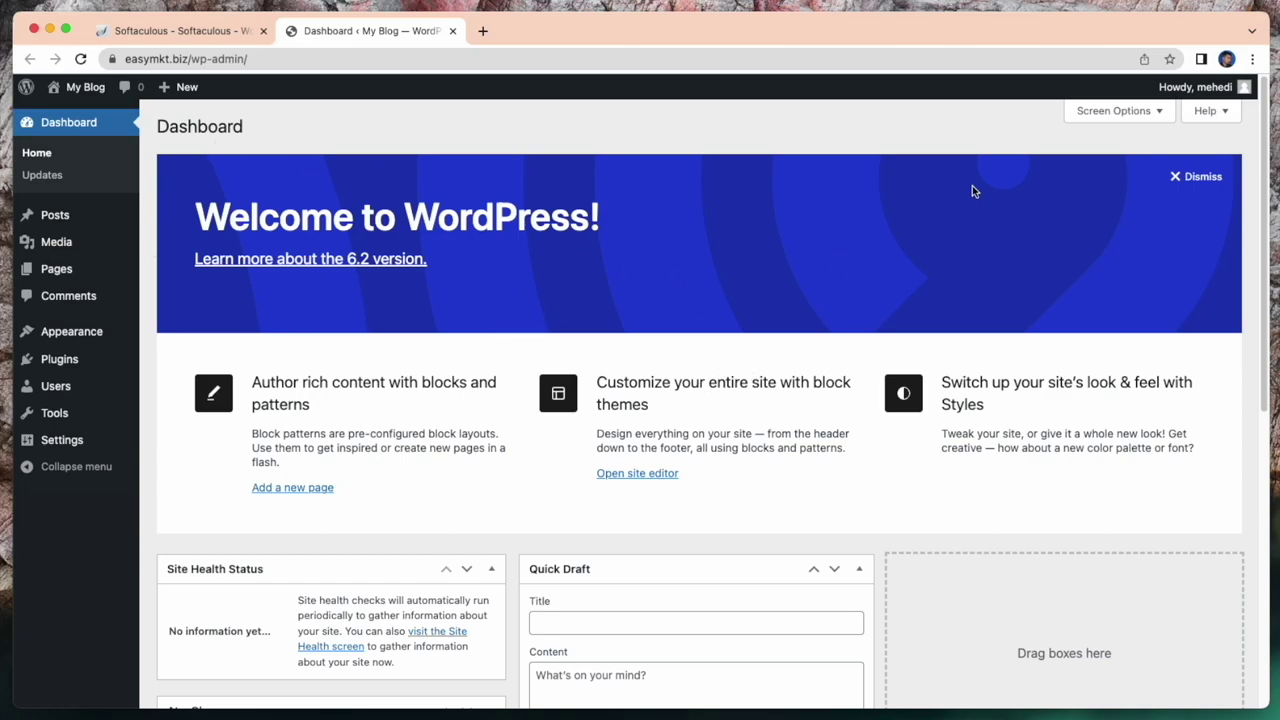
scroll(639, 190, down, 1)
click(77, 362)
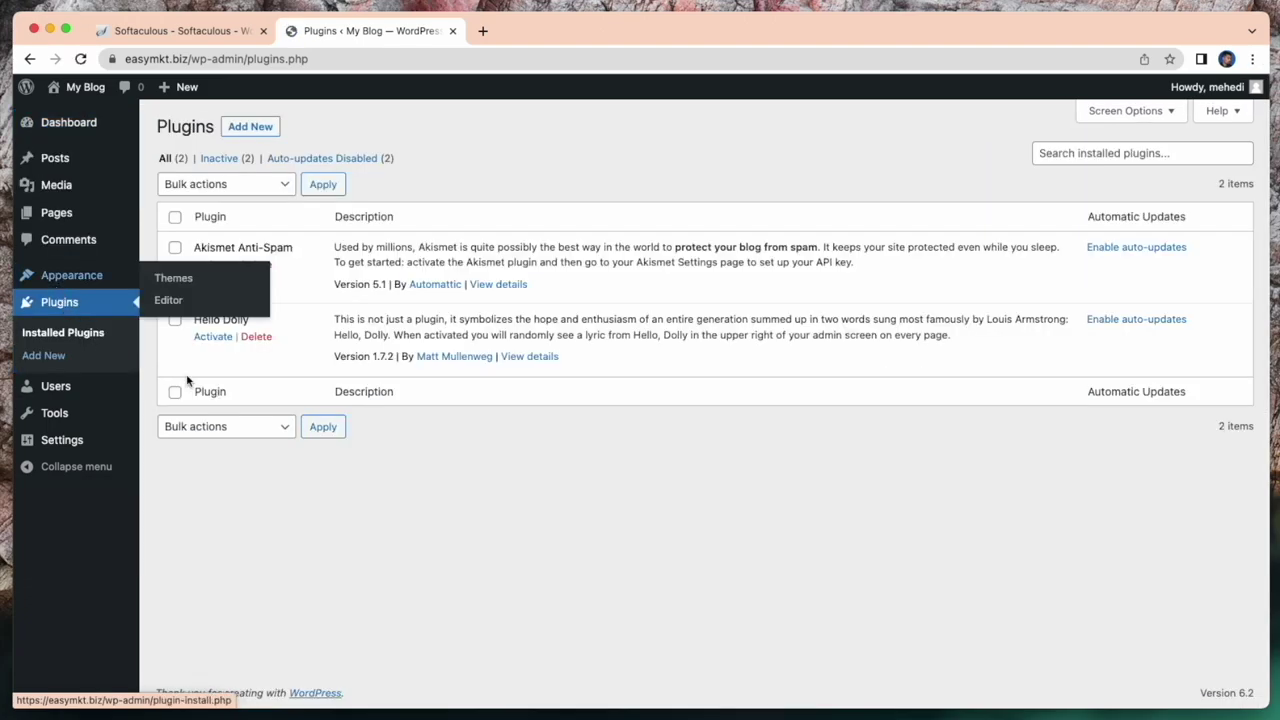
click(29, 58)
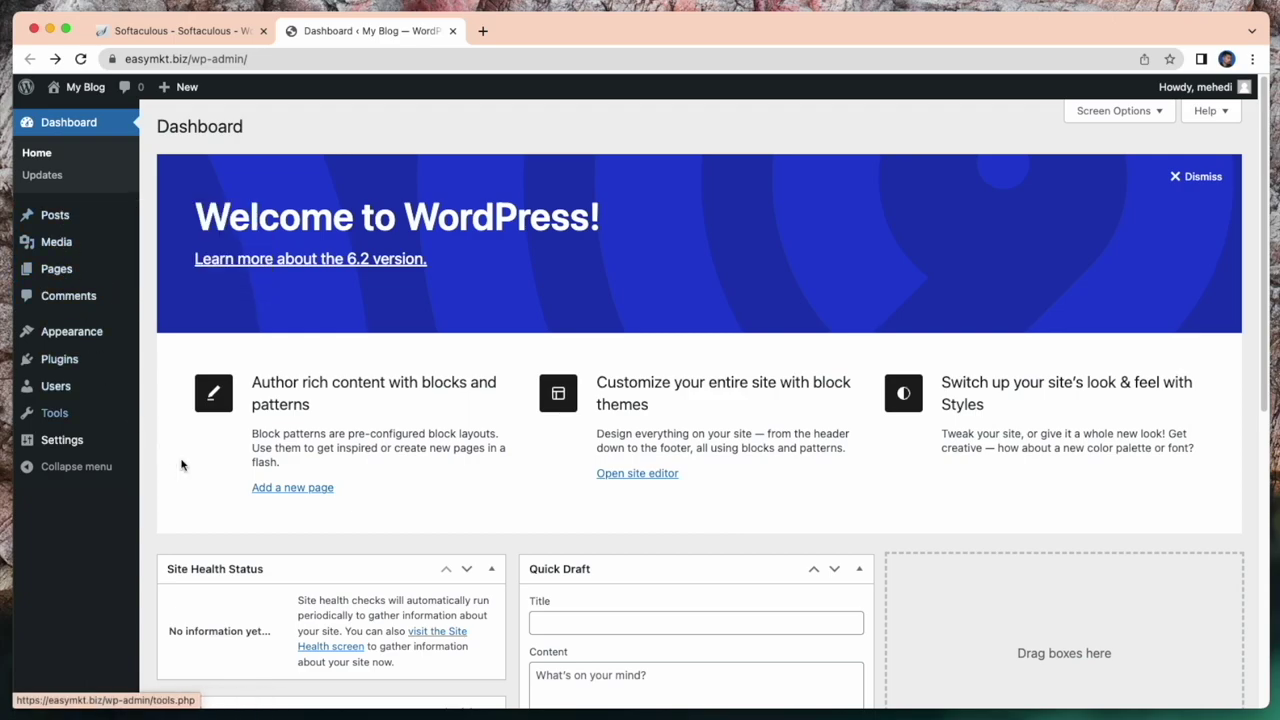
scroll(646, 491, down, 5)
scroll(677, 508, up, 5)
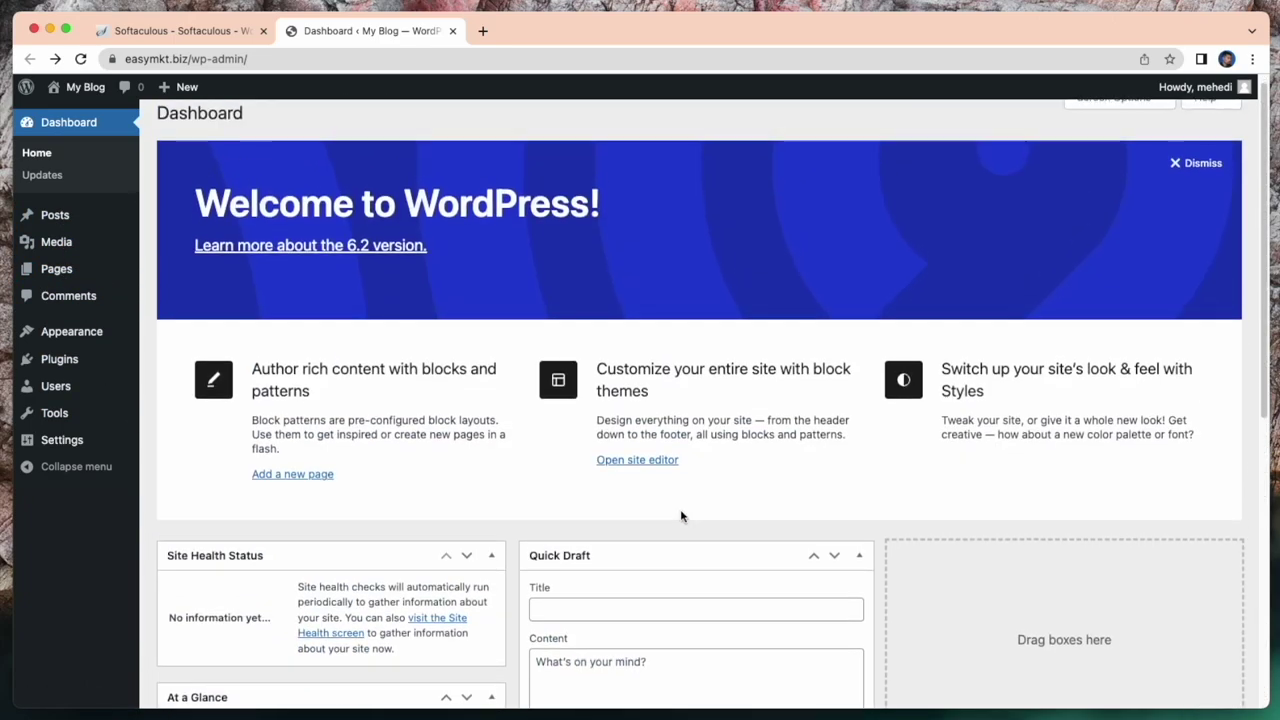
scroll(681, 516, up, 1)
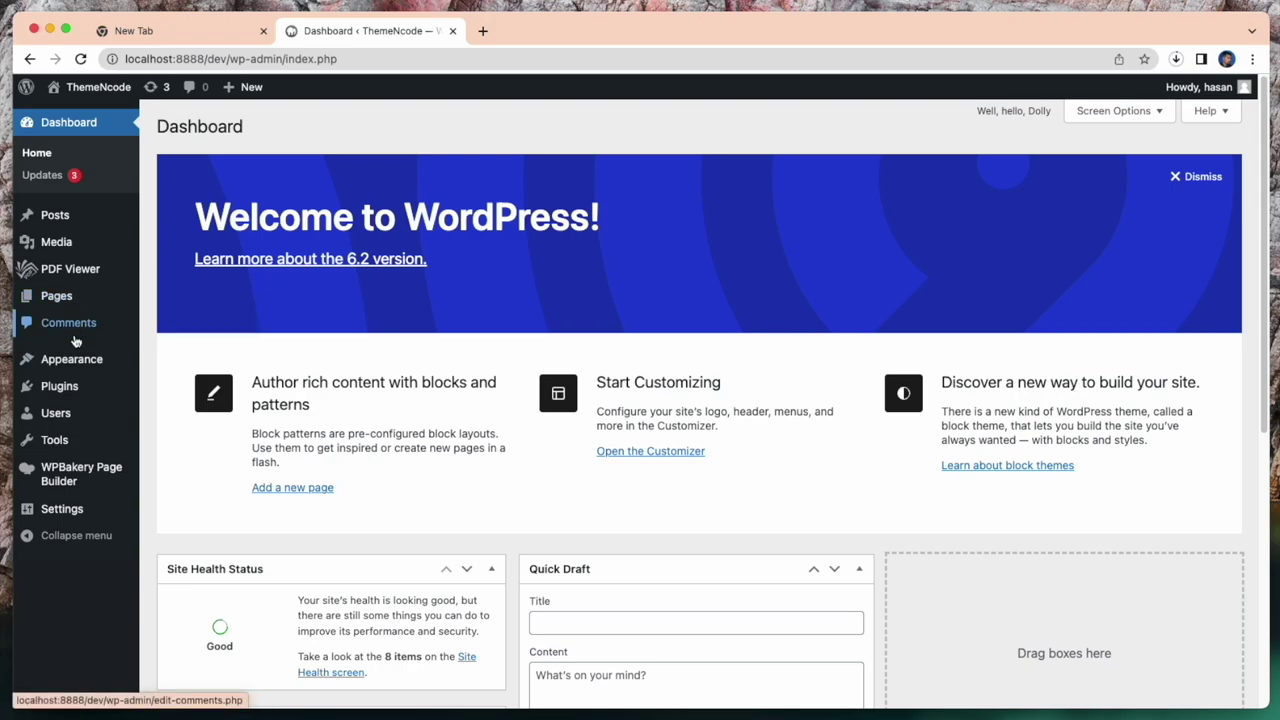
Step: Browse the Popular themes (Hello Elementor, Astra, Twenty Twenty) under Appearance > Themes > Add New
mouse_move(75, 358)
click(177, 361)
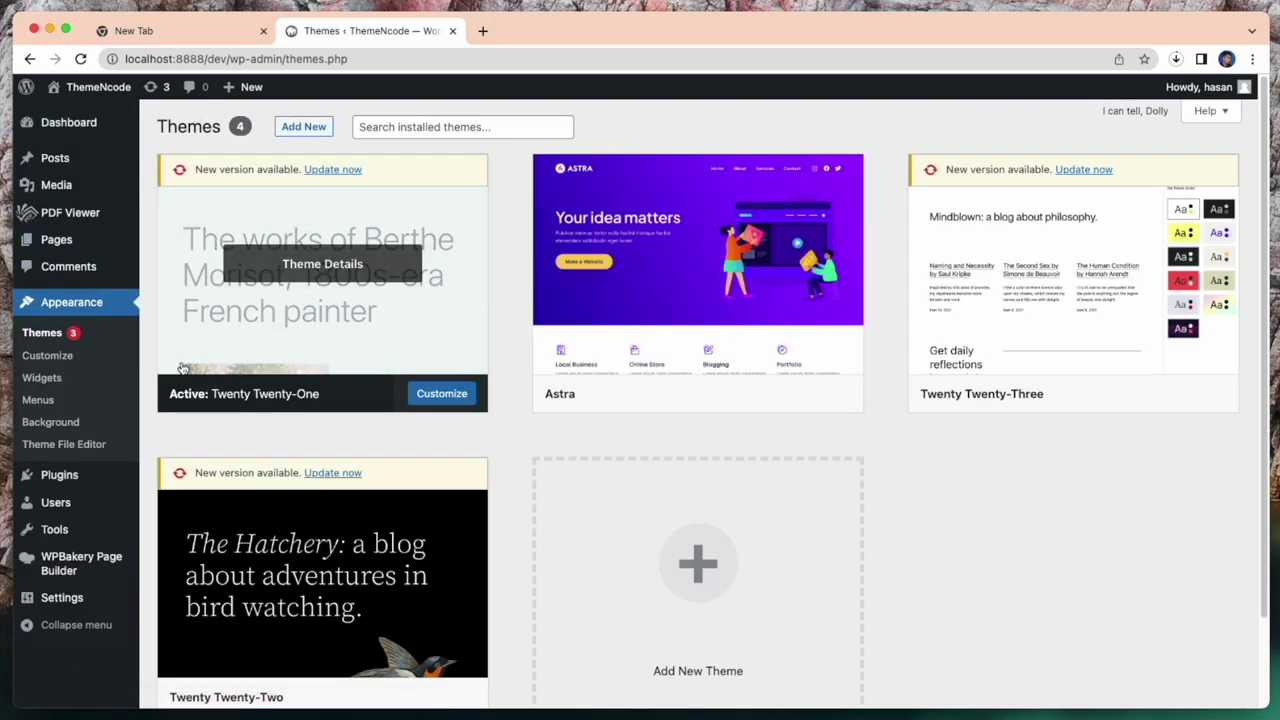
click(308, 126)
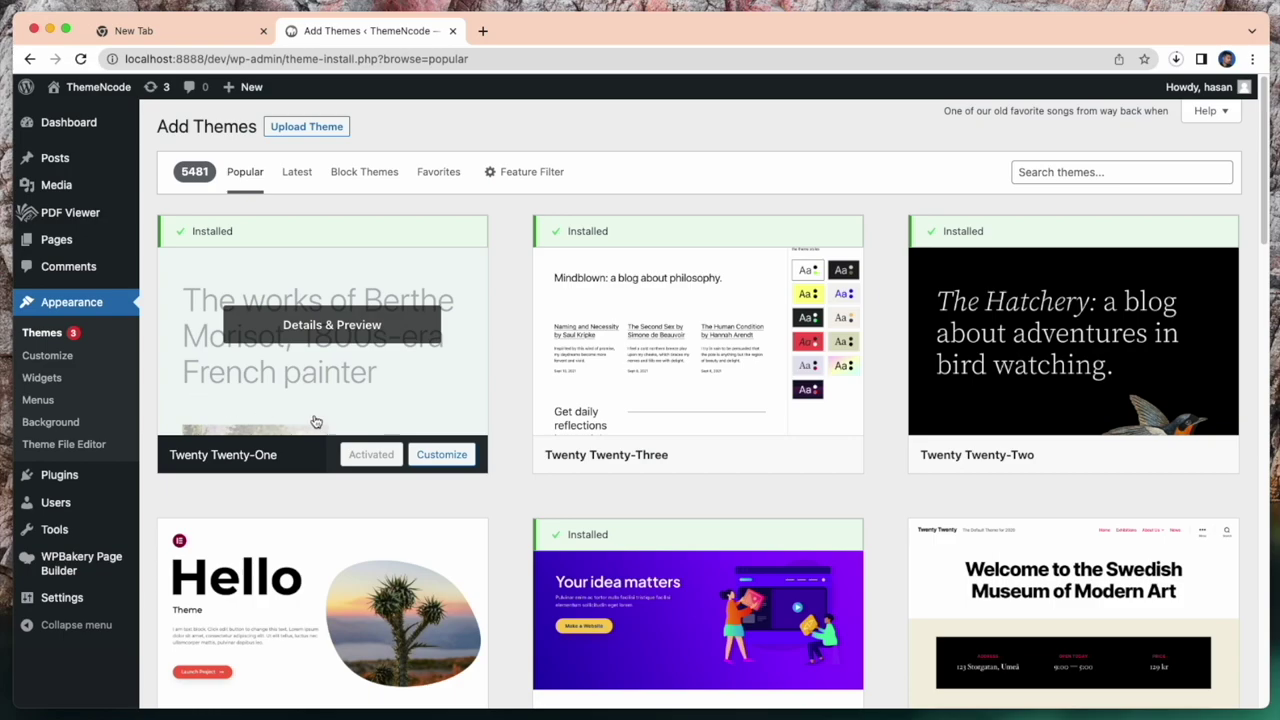
scroll(1010, 380, down, 3)
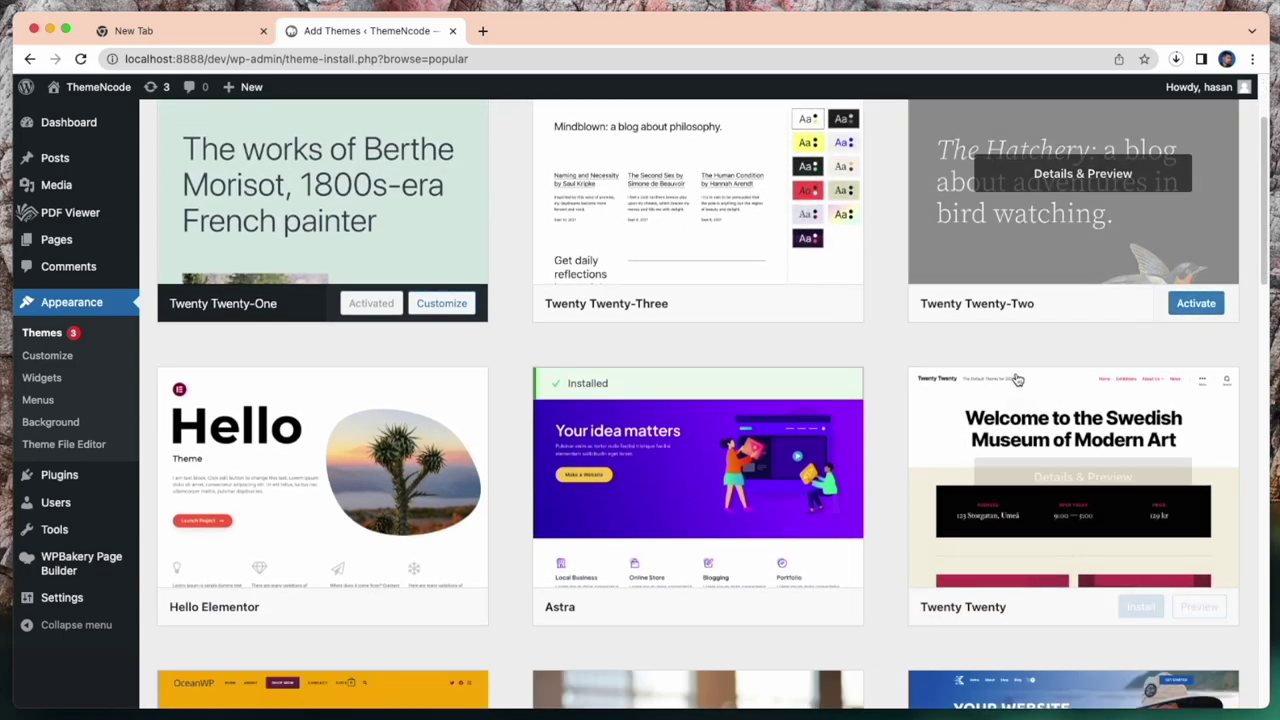
scroll(280, 543, down, 5)
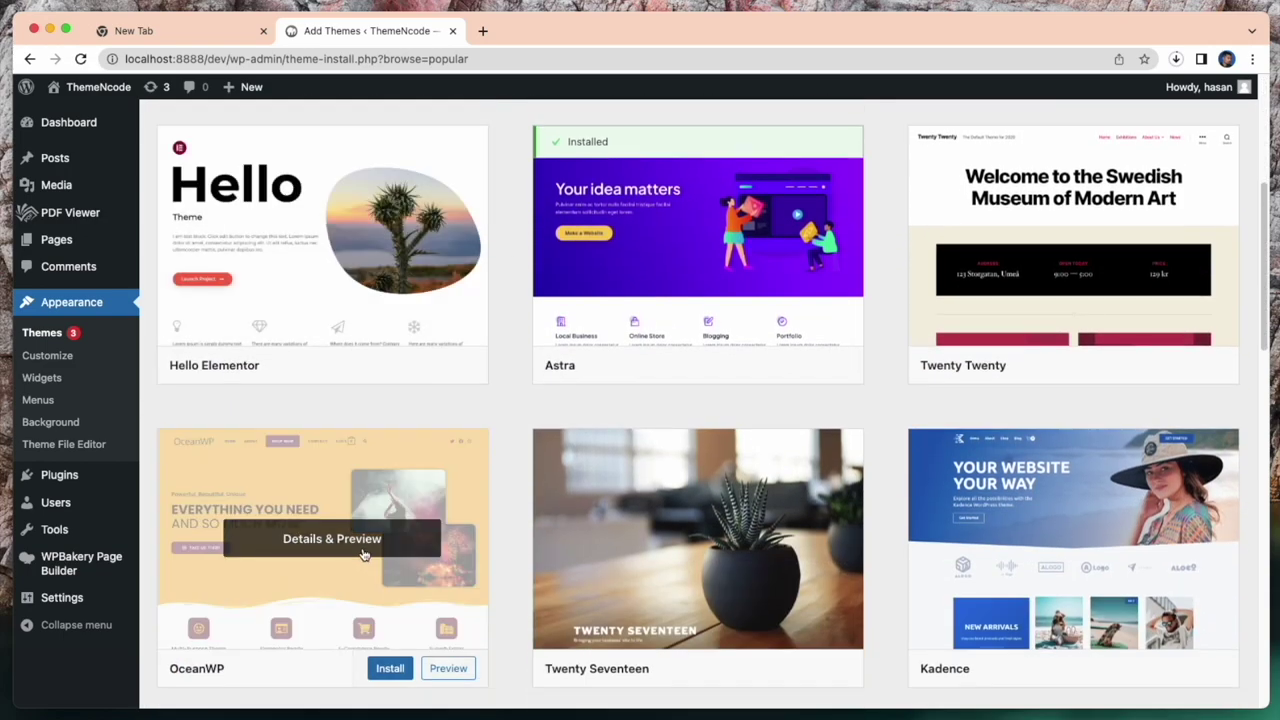
scroll(971, 477, down, 8)
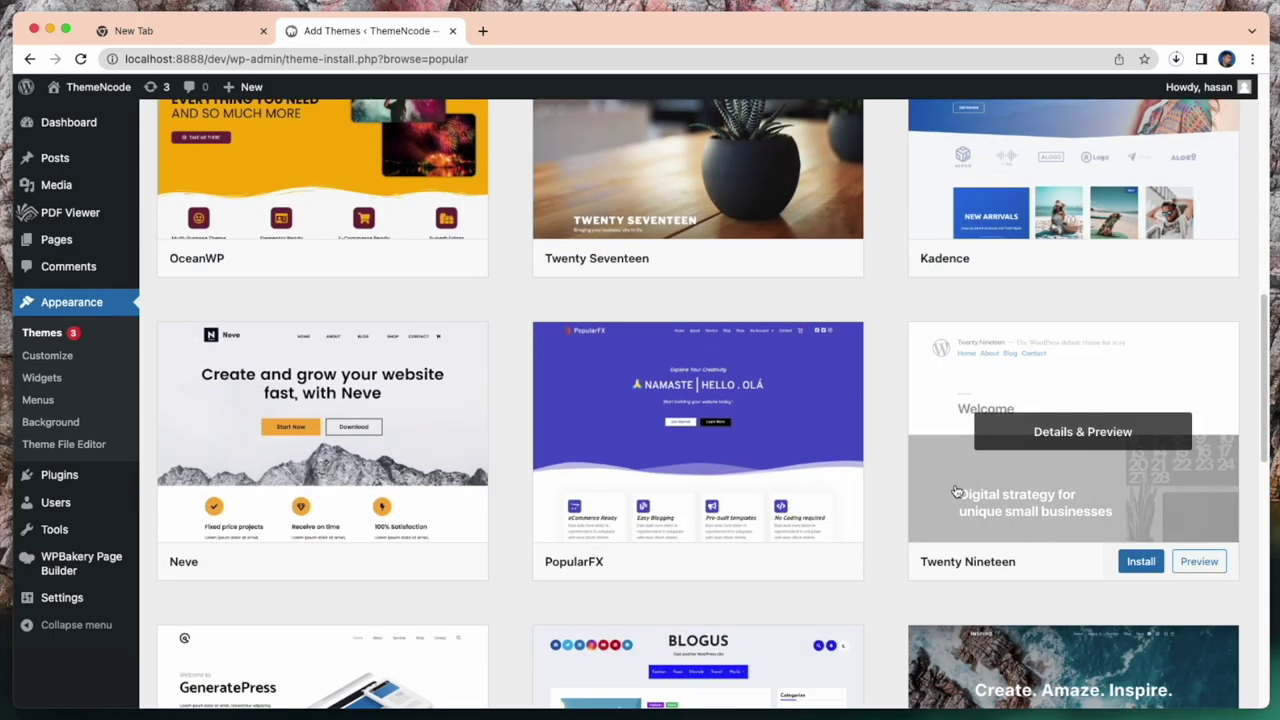
scroll(330, 520, down, 6)
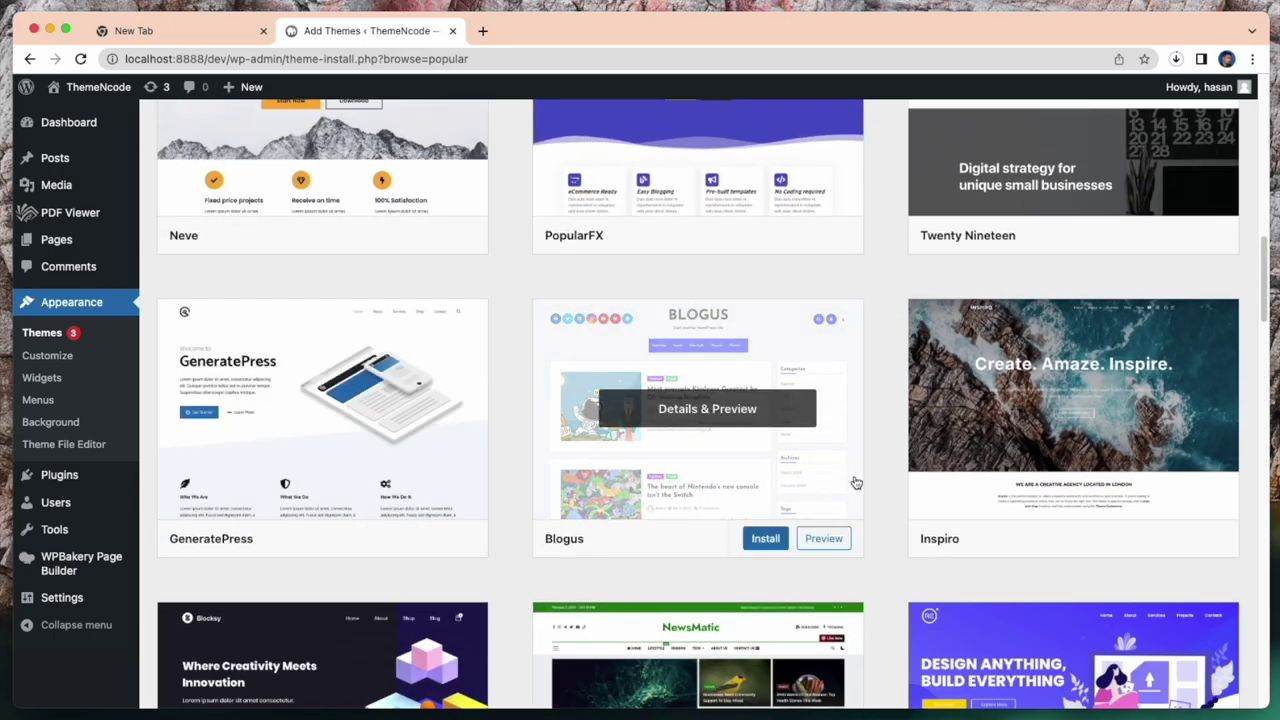
scroll(1000, 470, down, 5)
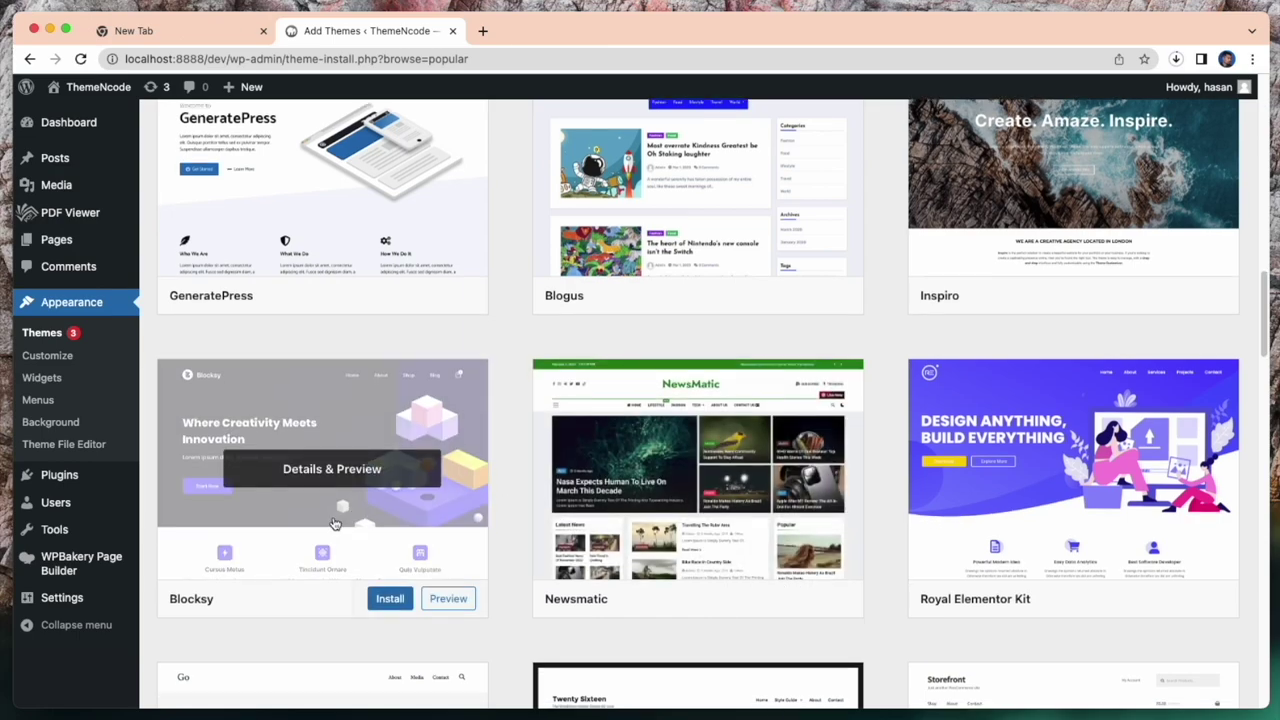
scroll(336, 524, down, 9)
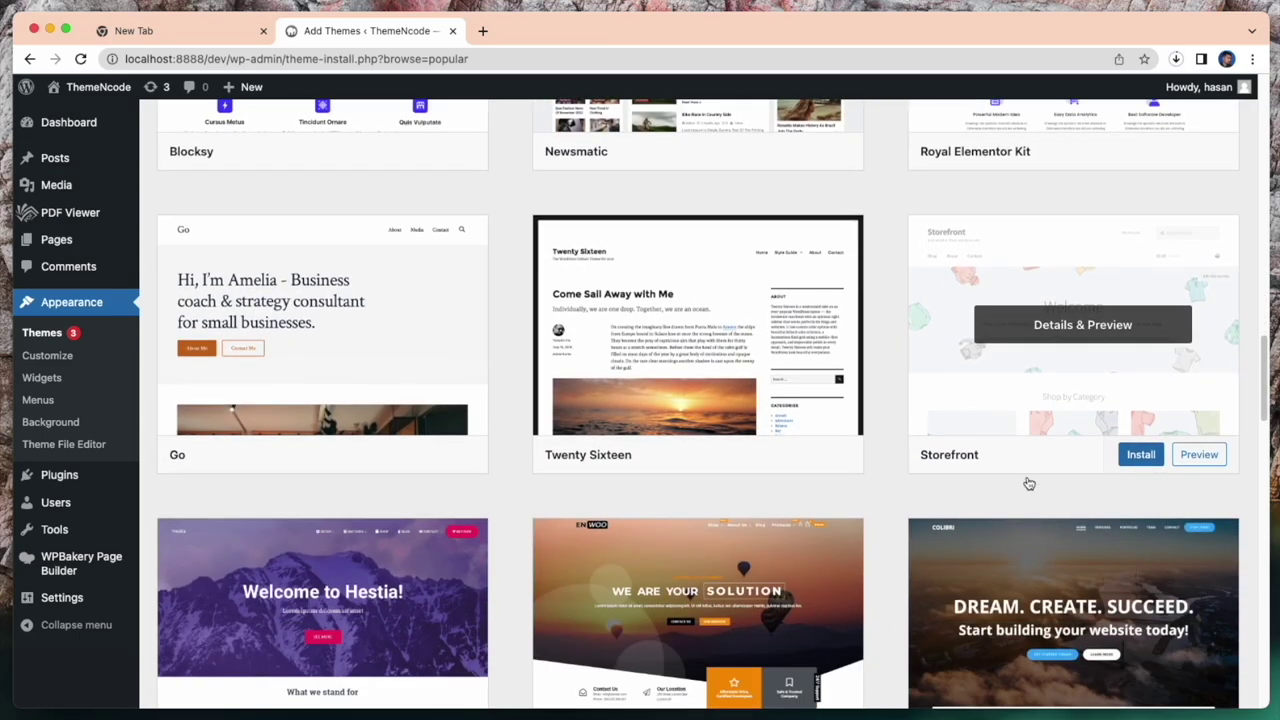
scroll(1029, 484, down, 2)
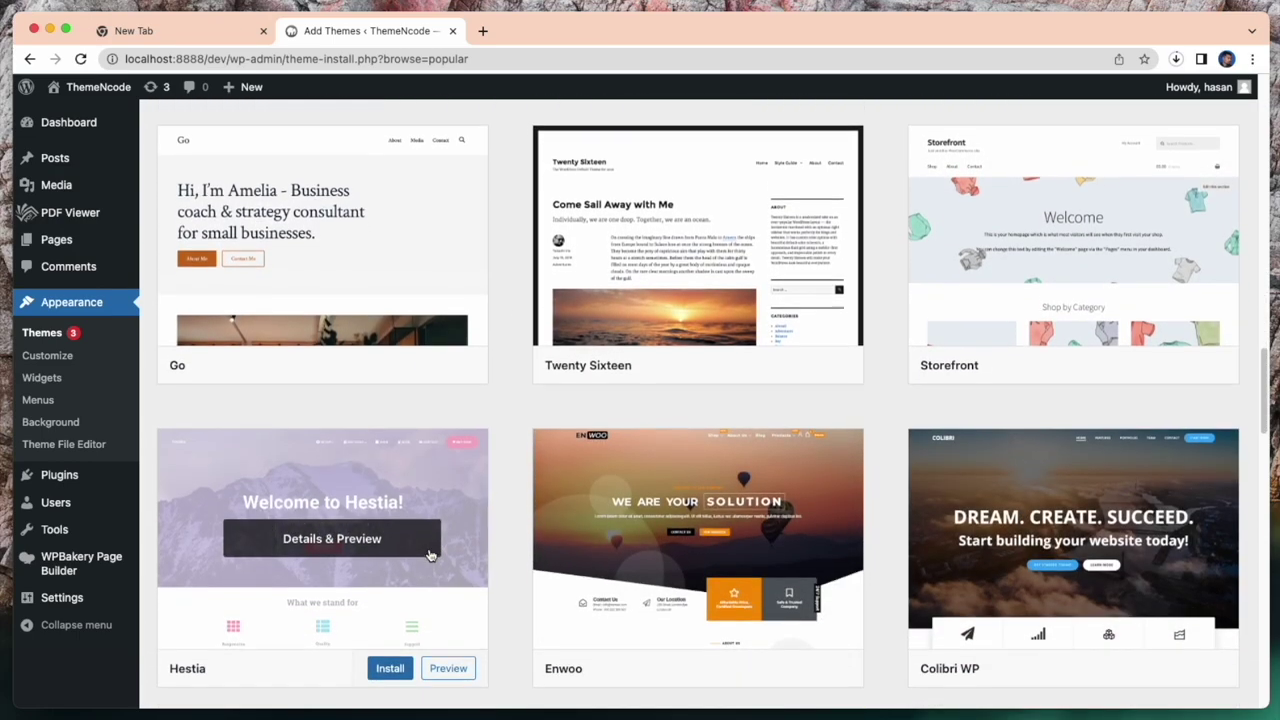
scroll(430, 555, up, 20)
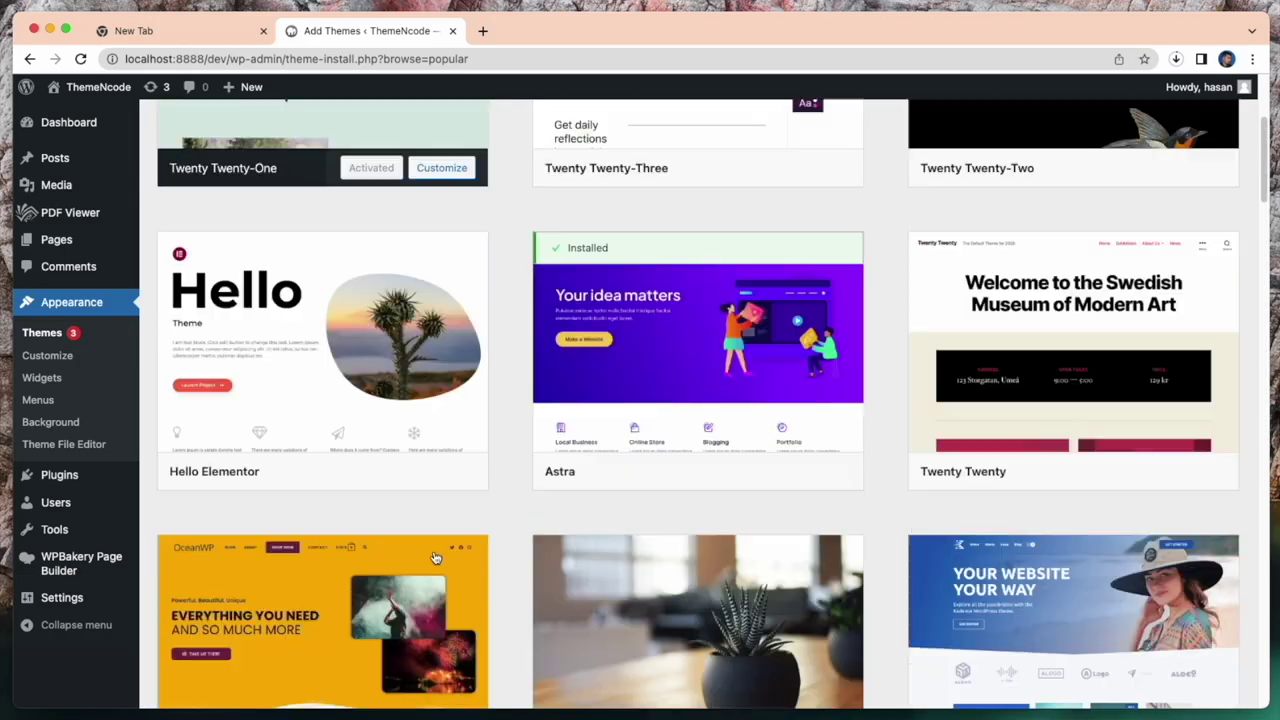
scroll(435, 557, up, 6)
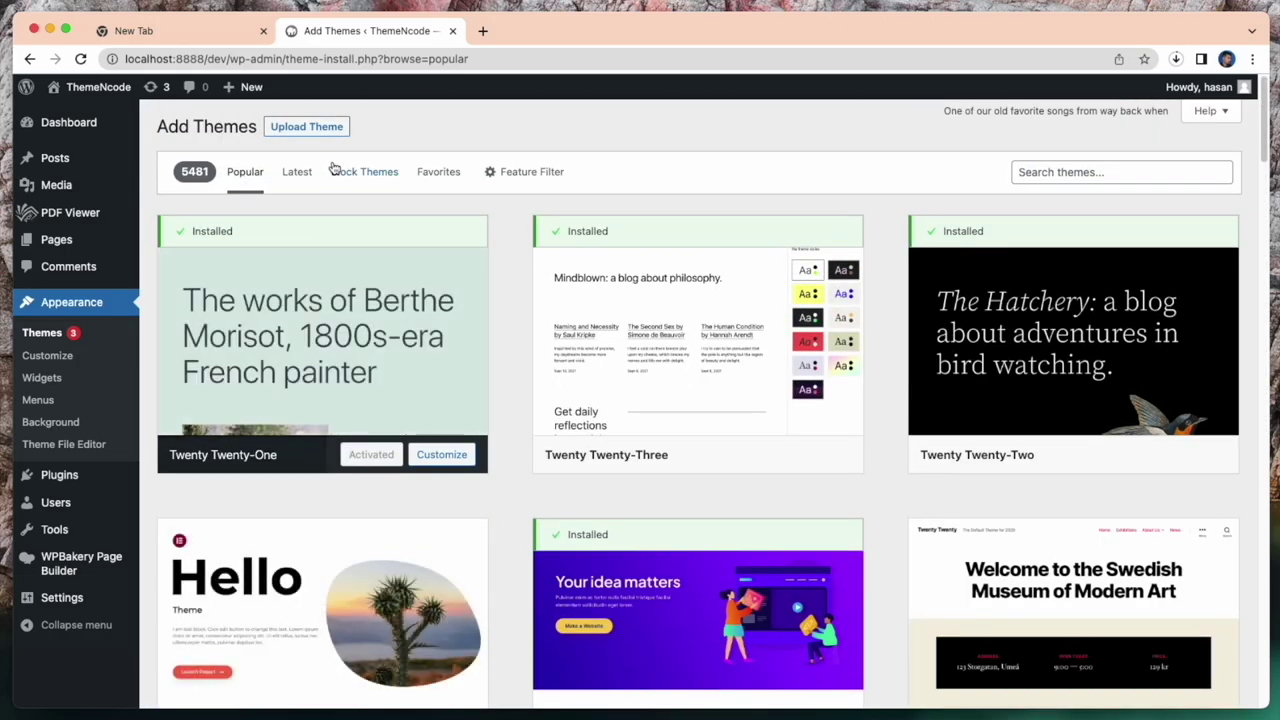
mouse_move(687, 223)
Step: Activate the Astra theme from the installed themes list and go to its Starter Templates page
click(45, 333)
mouse_move(600, 396)
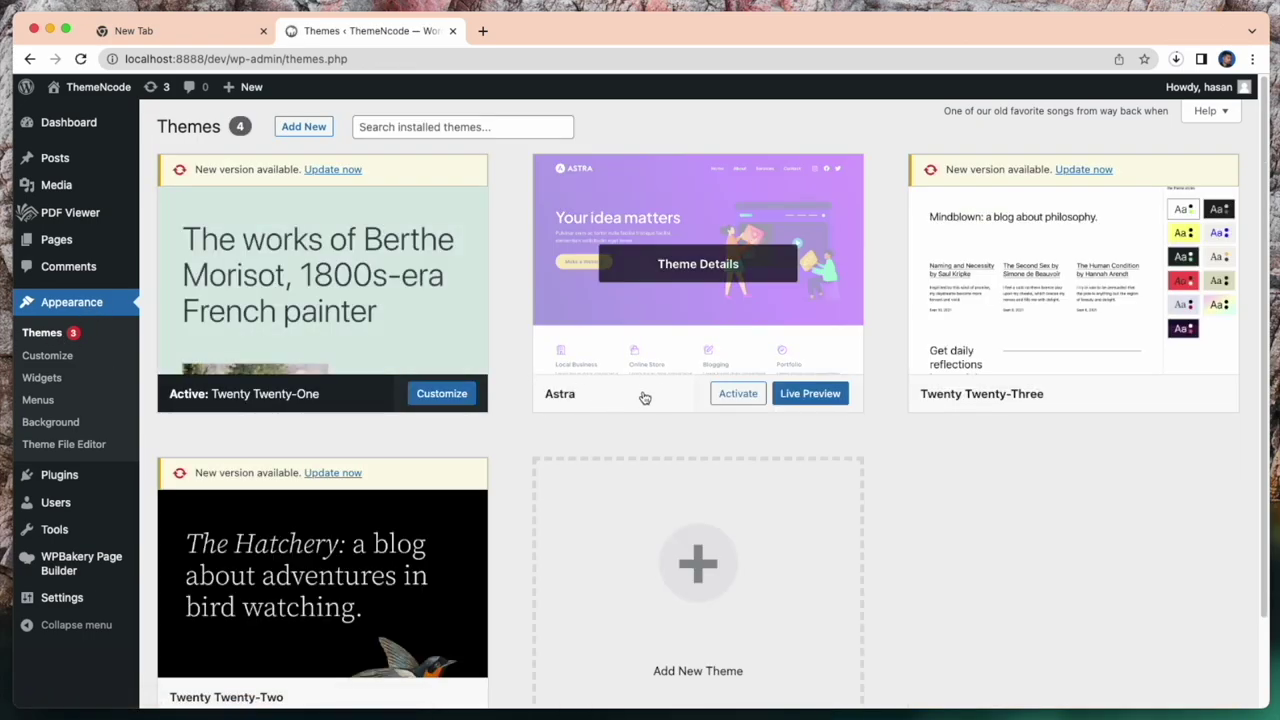
click(738, 393)
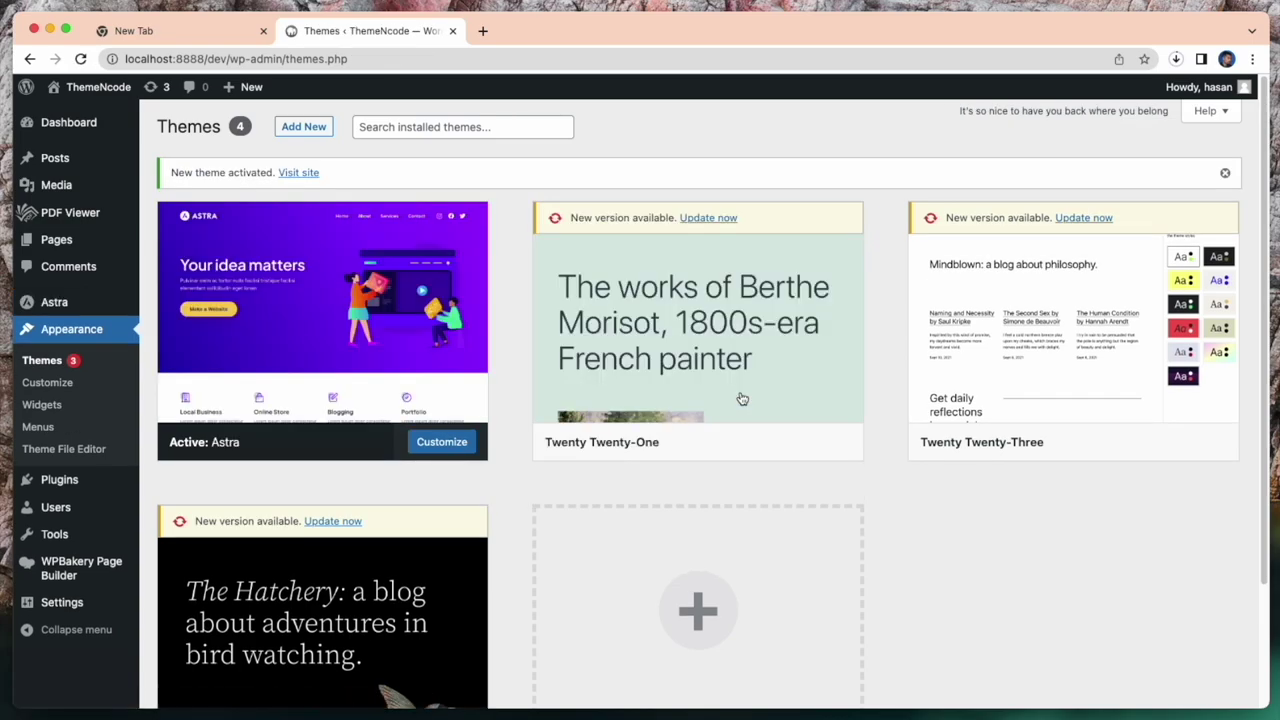
mouse_move(449, 575)
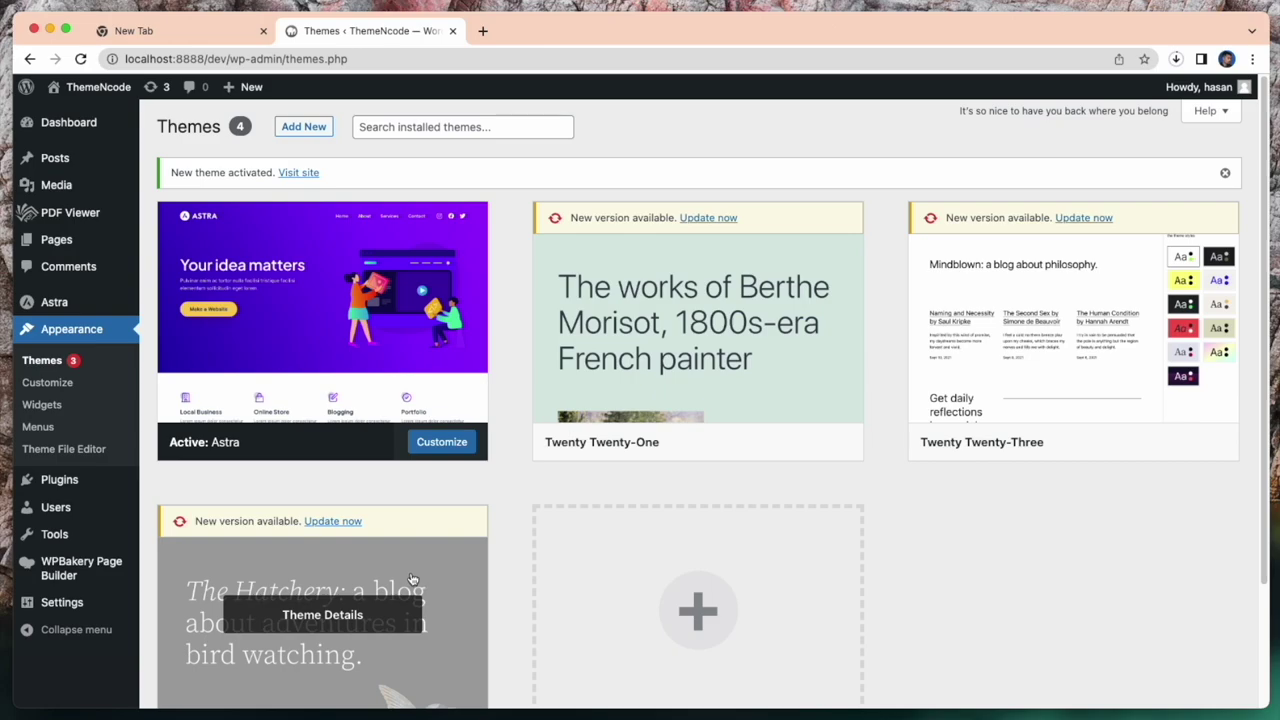
click(445, 446)
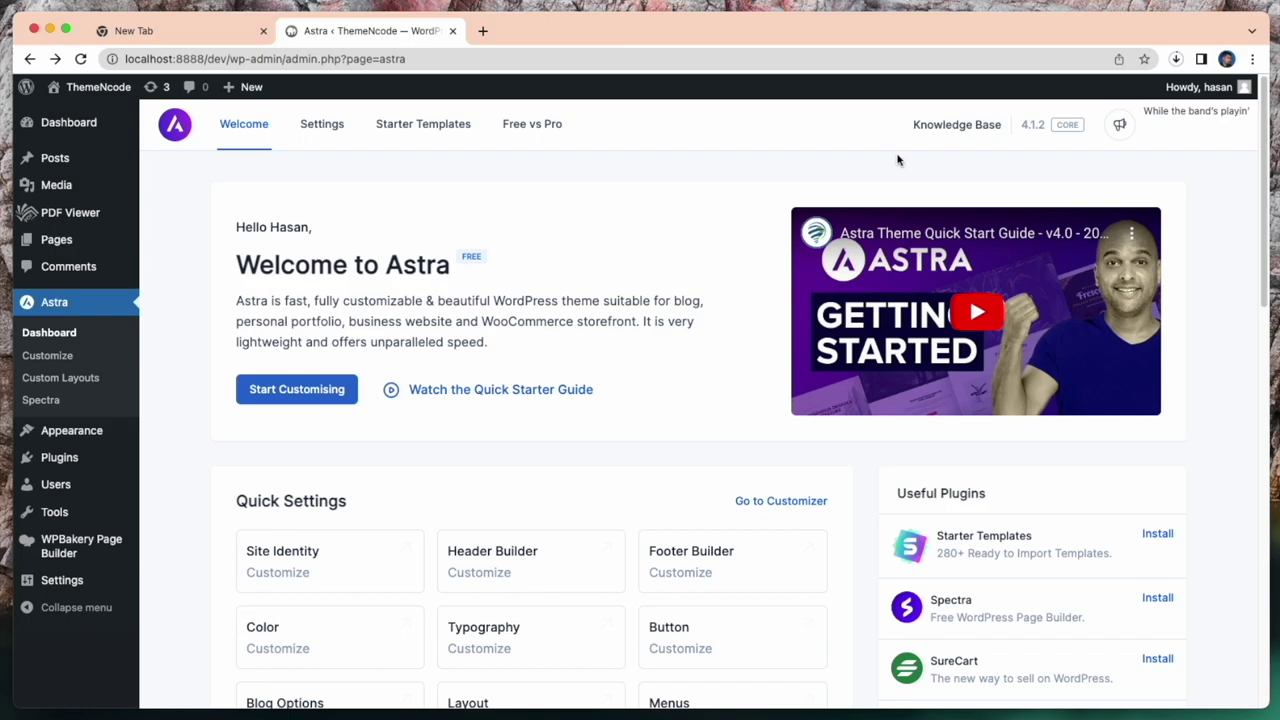
click(407, 133)
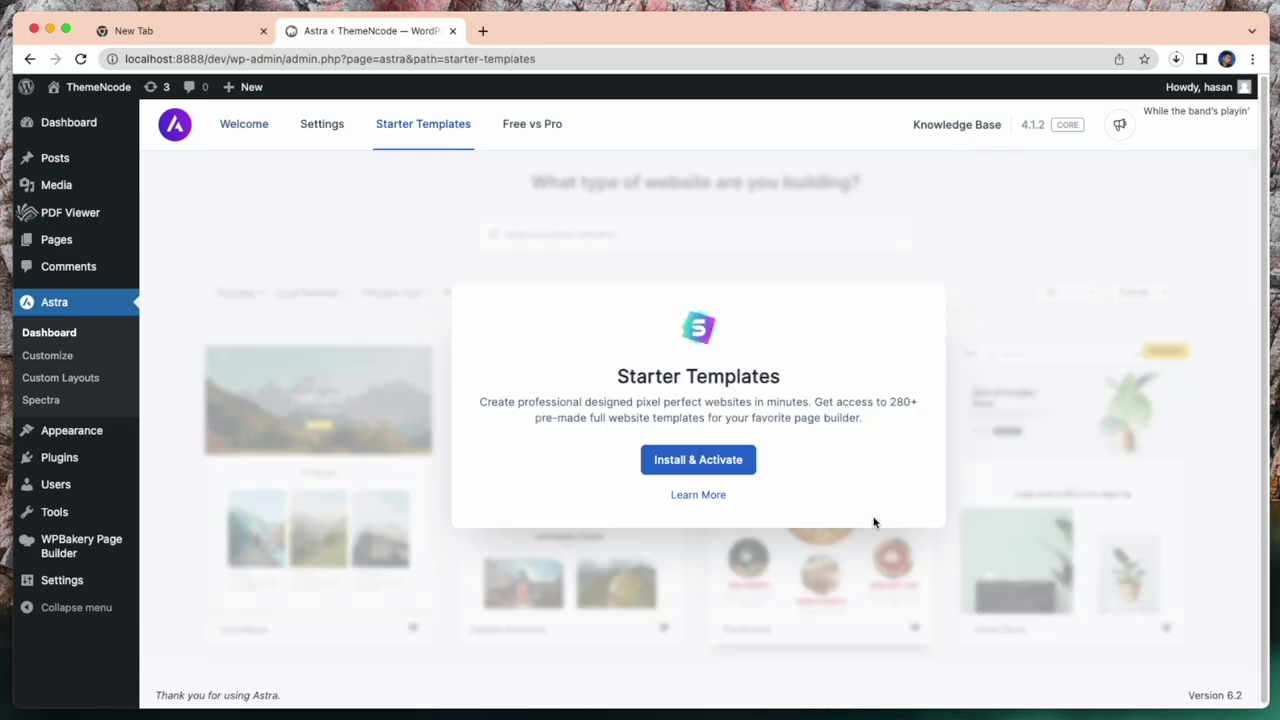
Step: Install and activate the Starter Templates plugin to reach its template library
click(673, 462)
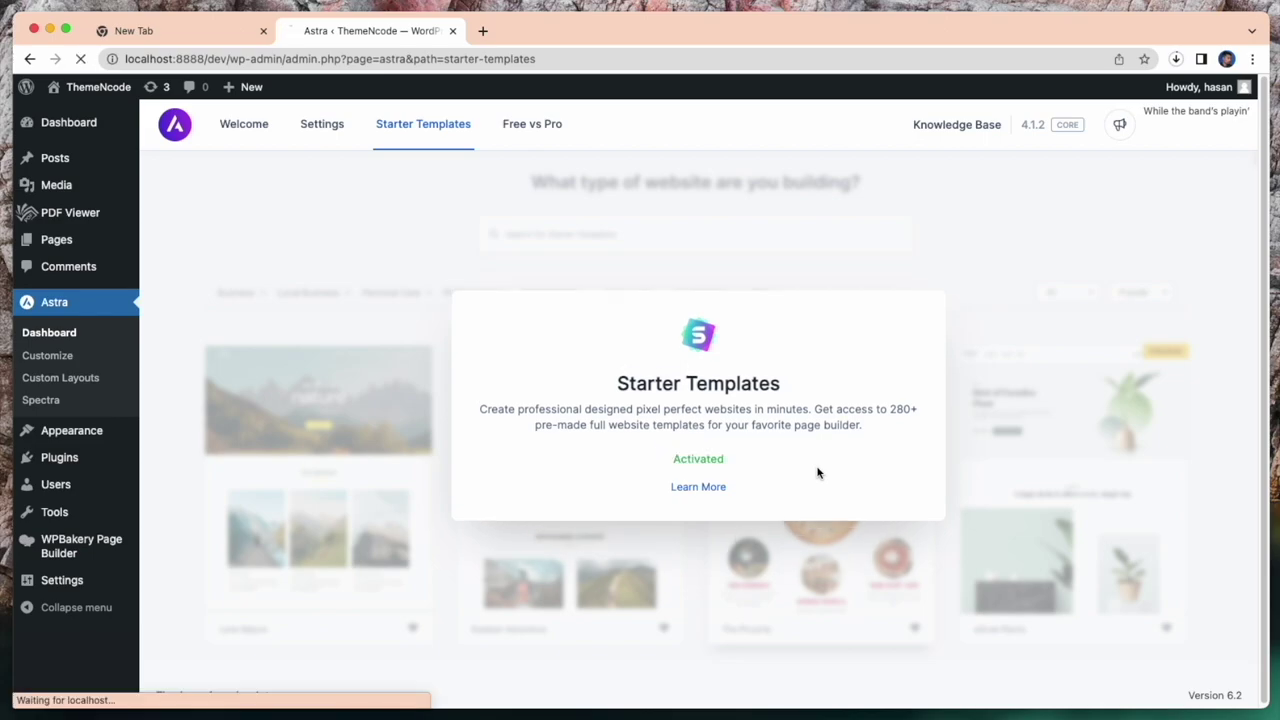
double_click(700, 466)
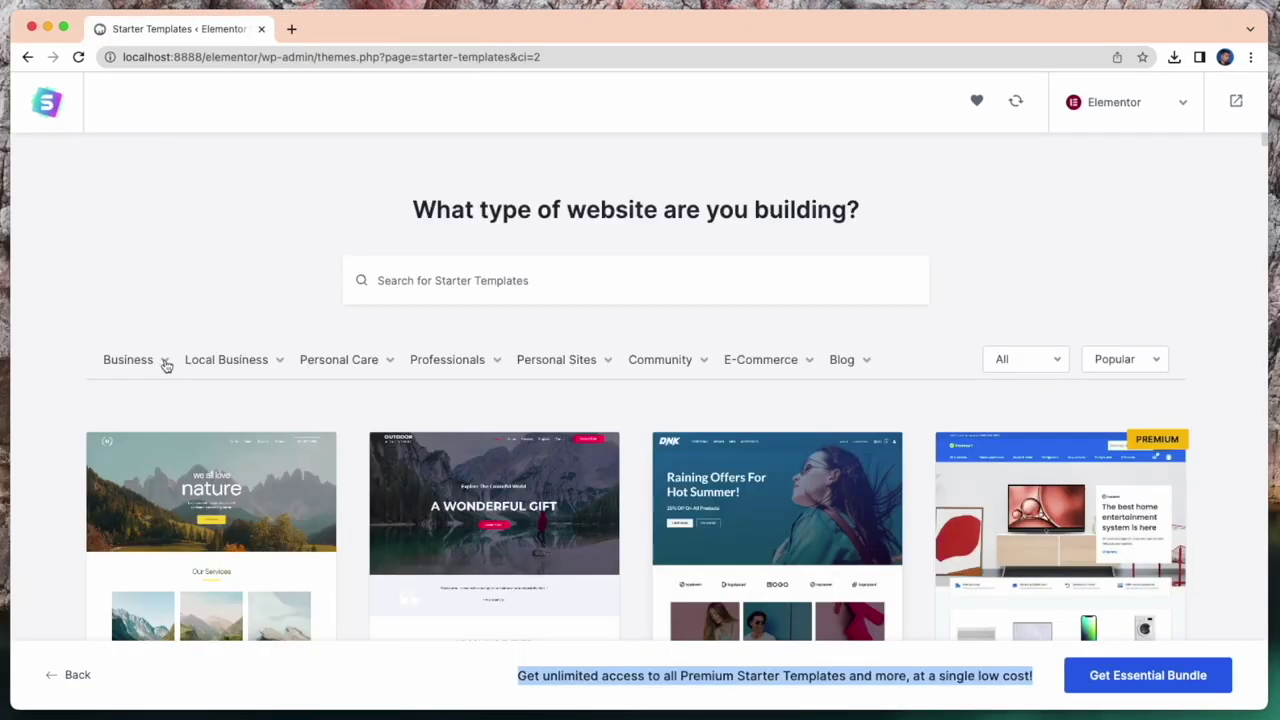
click(163, 362)
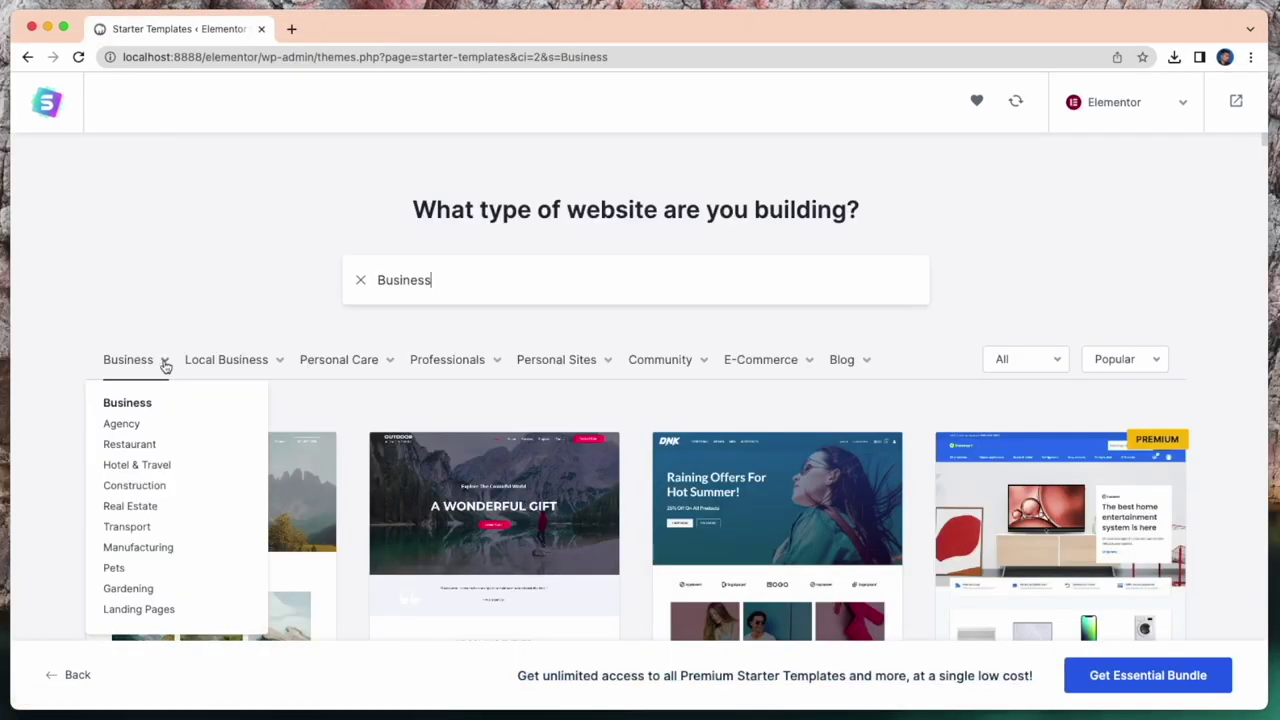
click(275, 359)
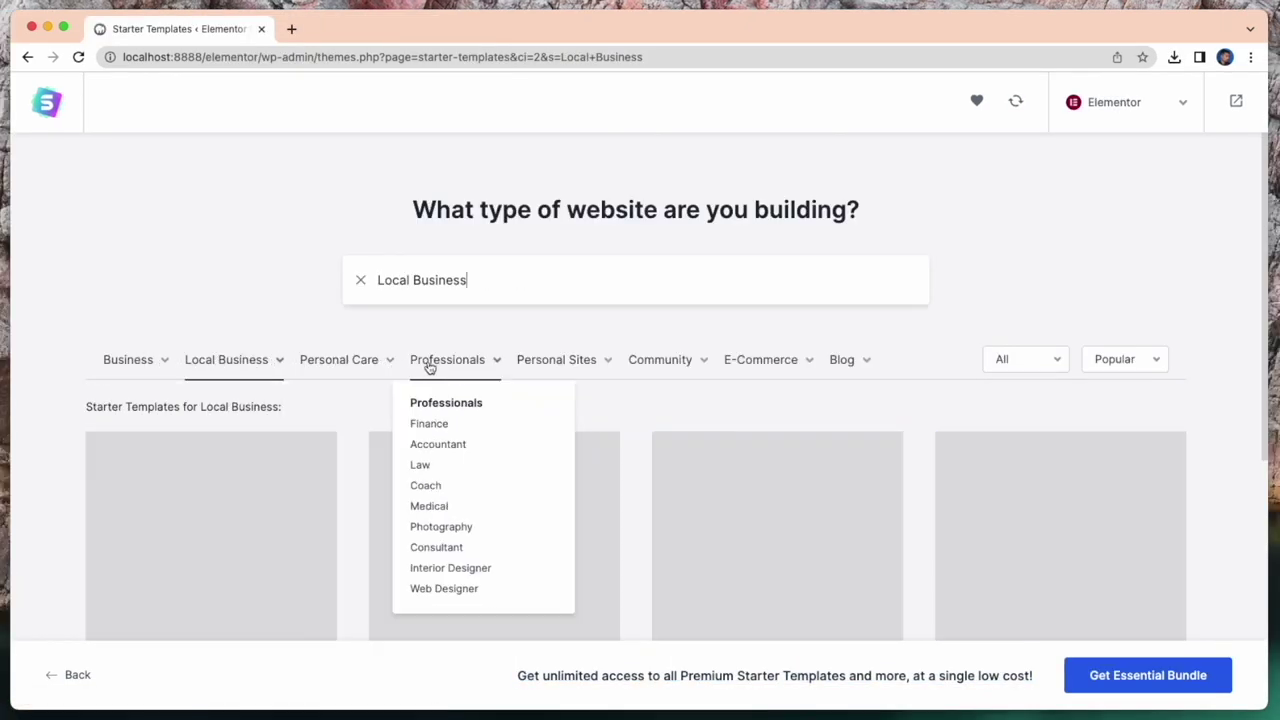
mouse_move(537, 368)
mouse_move(716, 367)
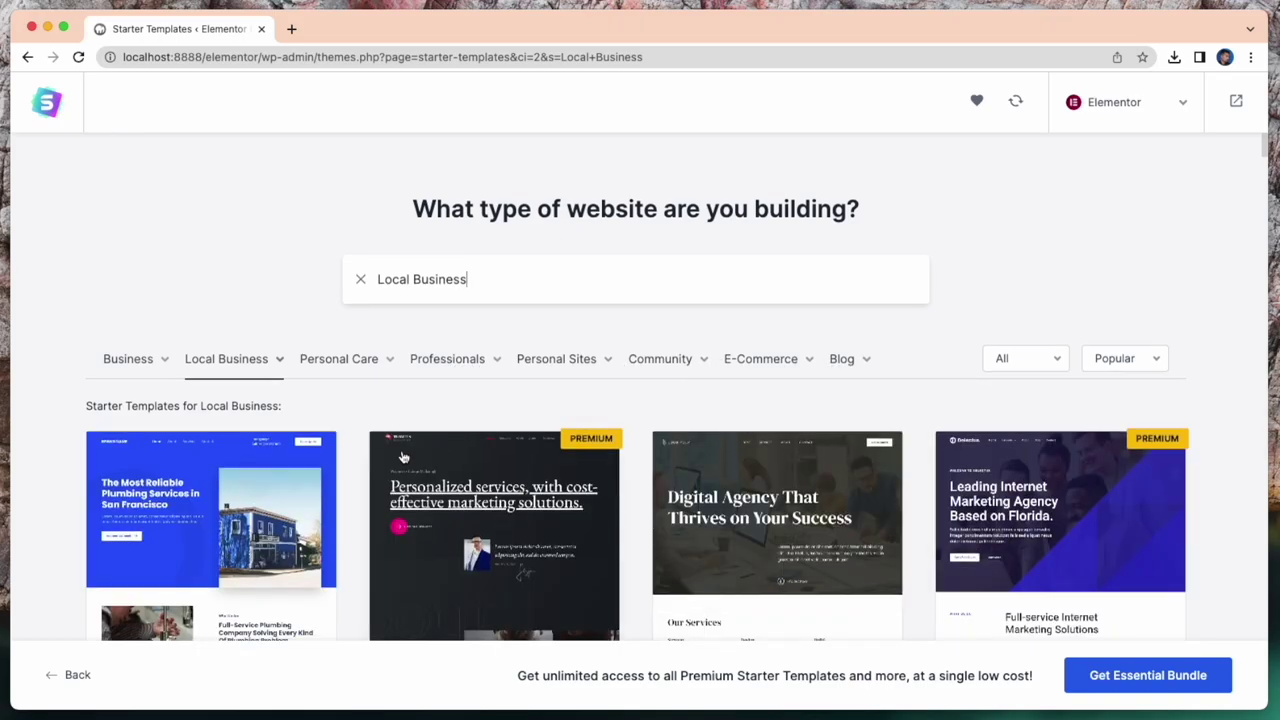
scroll(403, 457, down, 3)
scroll(330, 387, down, 9)
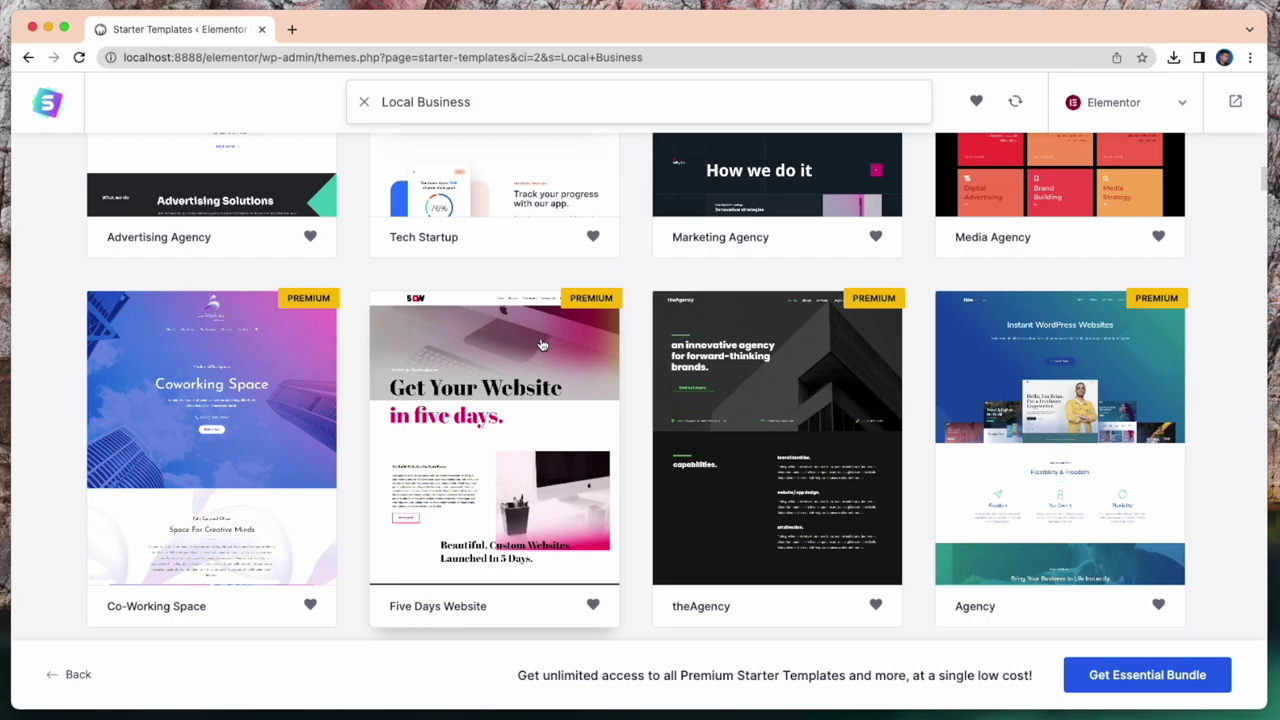
scroll(540, 350, down, 5)
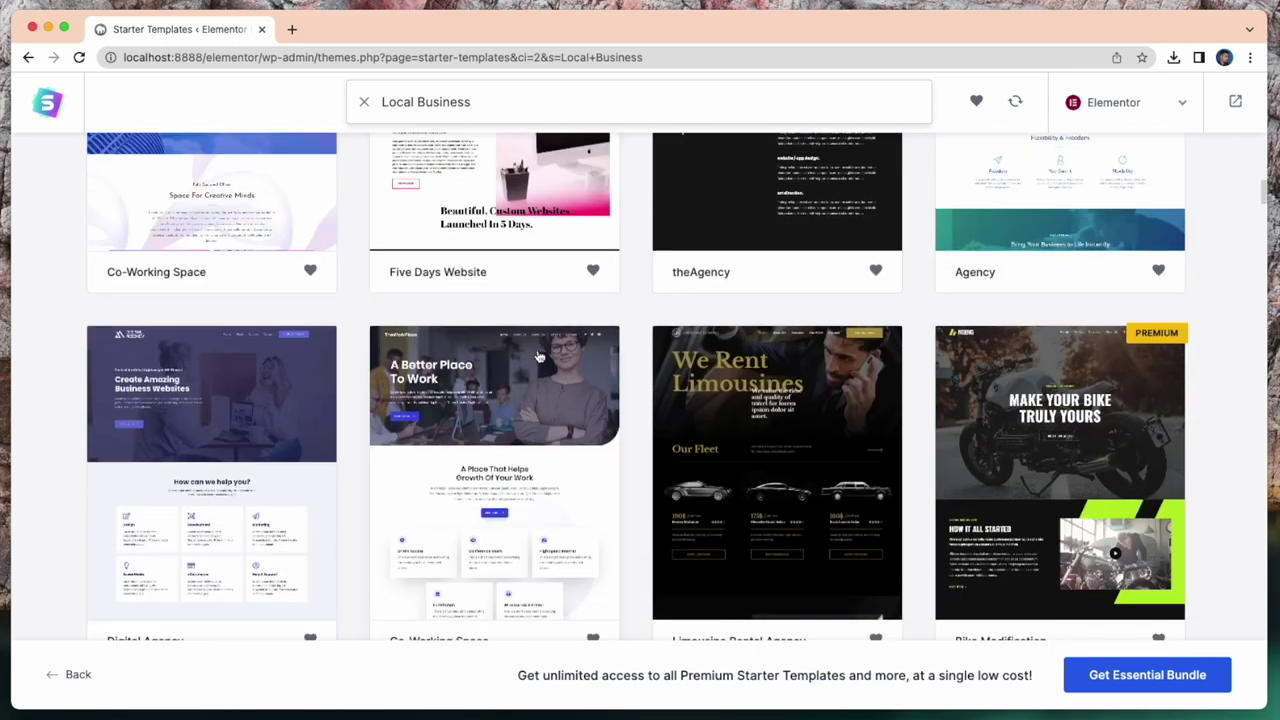
click(447, 393)
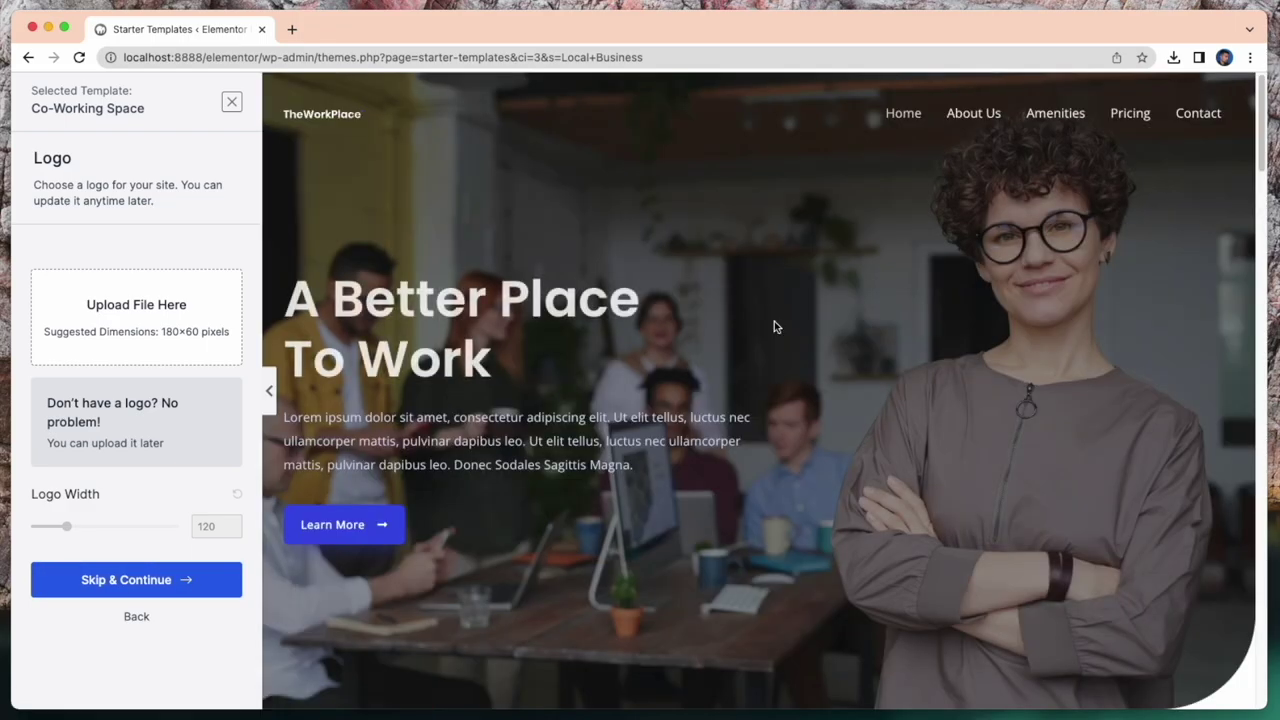
Step: Preview the Co-Working Space template, skip the logo, and keep default colours with Poppins / Open Sans
scroll(843, 380, down, 10)
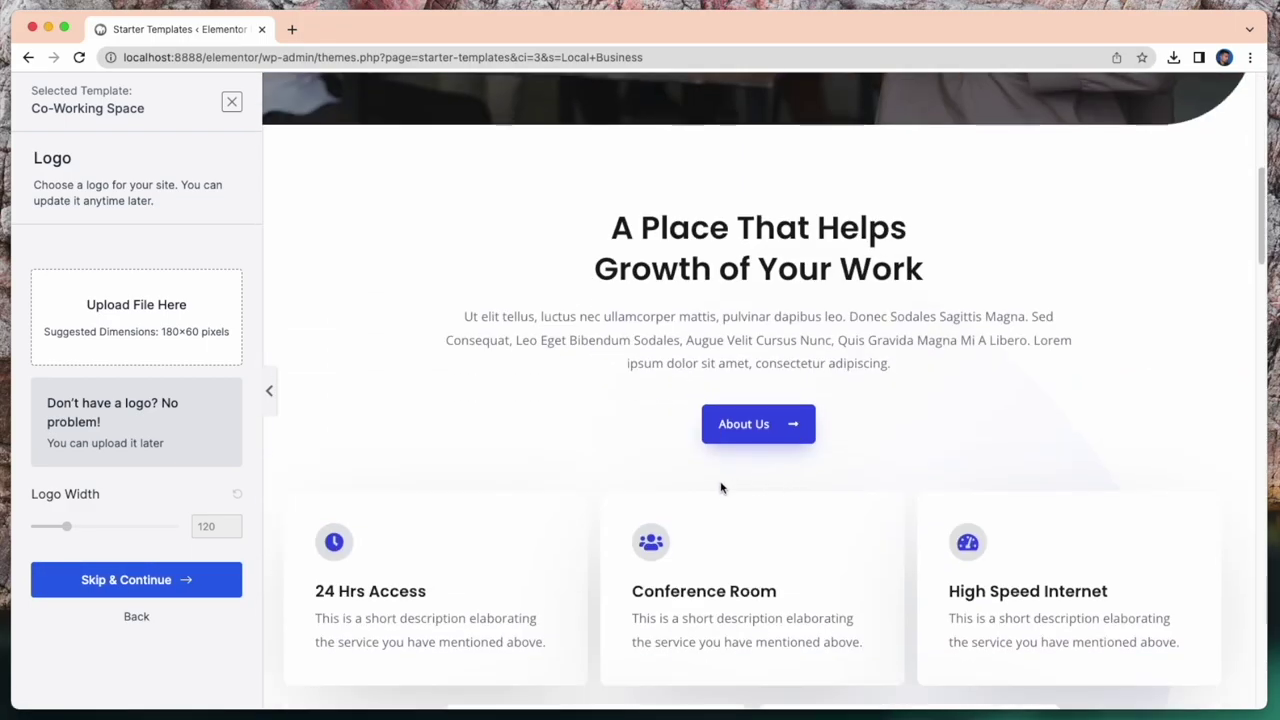
scroll(789, 513, down, 10)
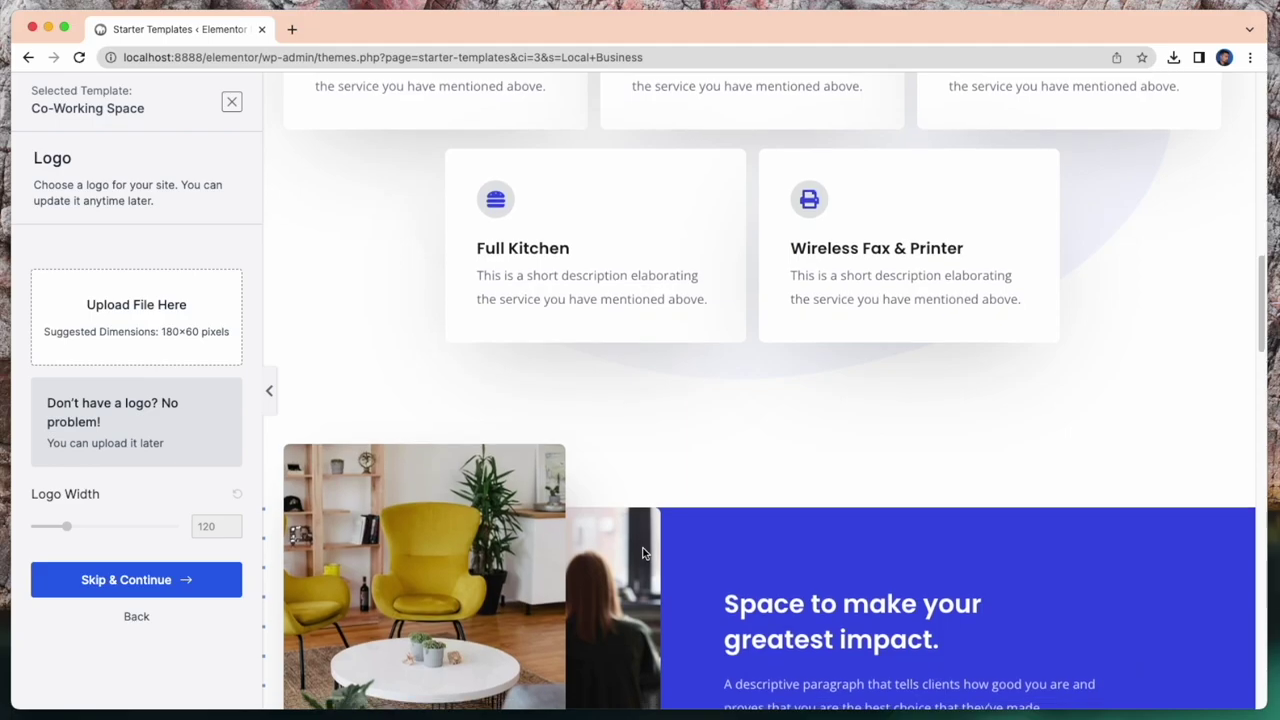
scroll(721, 510, down, 5)
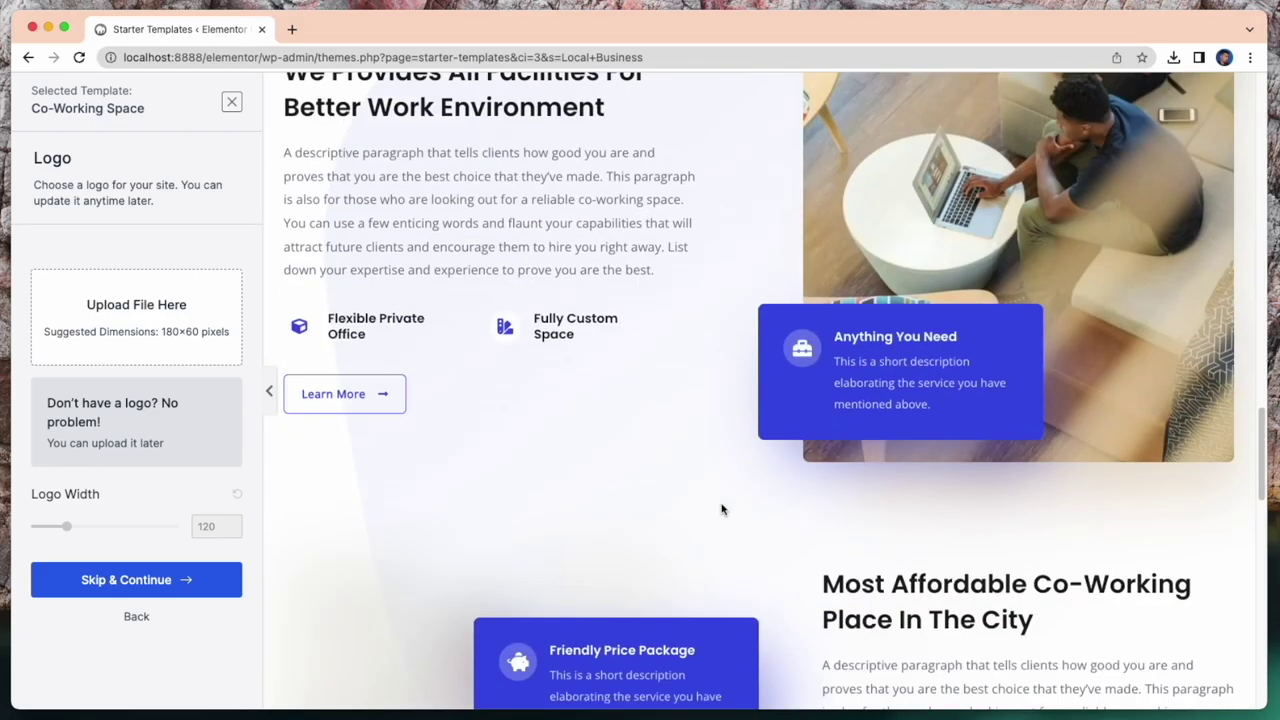
scroll(722, 509, down, 12)
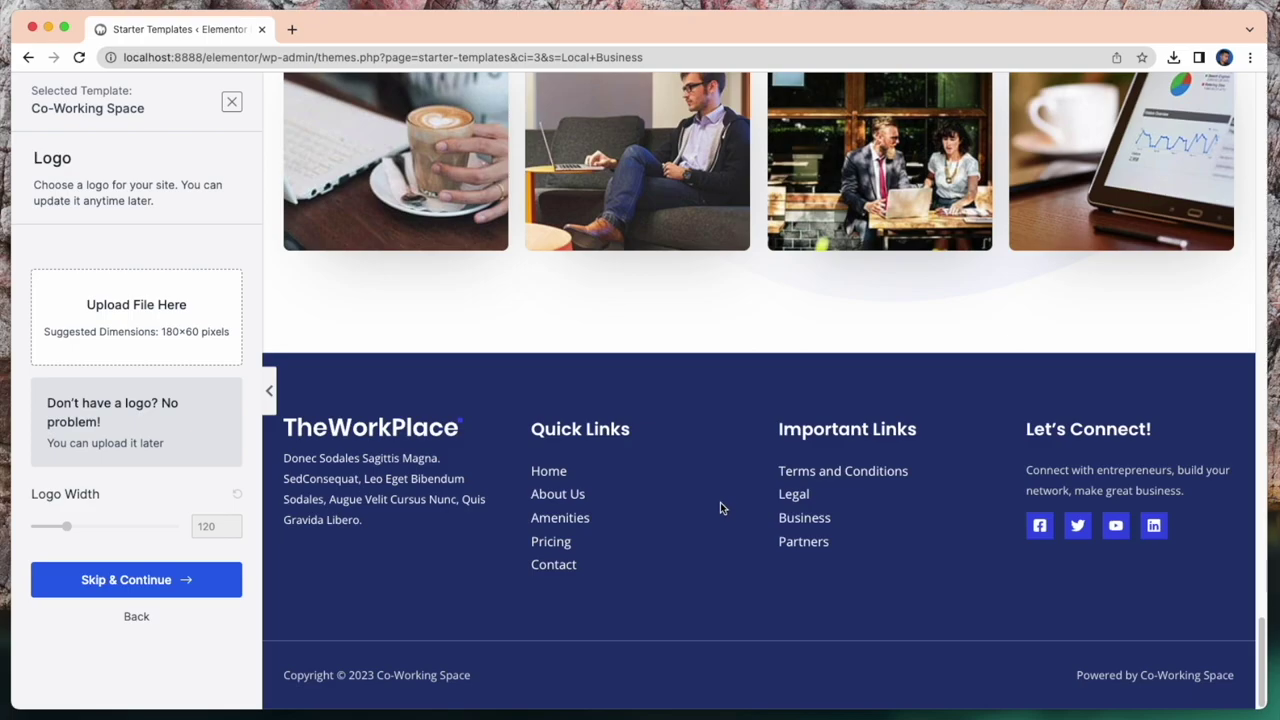
scroll(720, 508, up, 20)
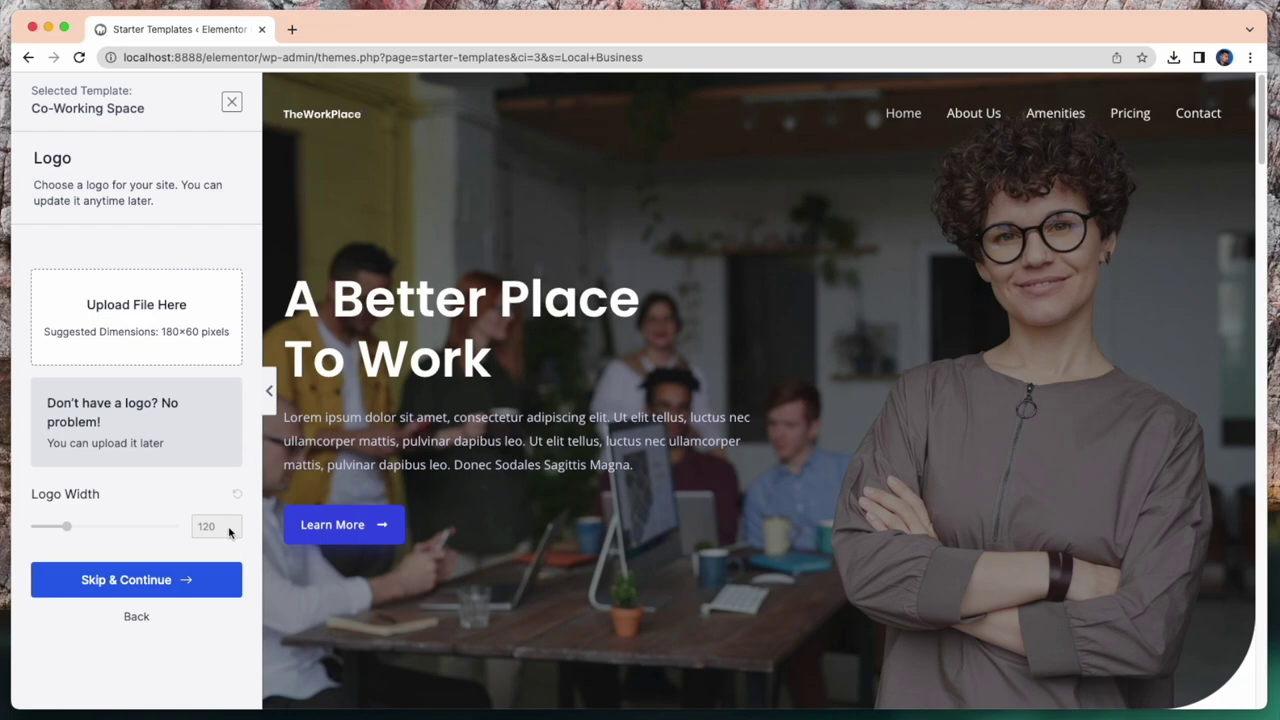
click(214, 580)
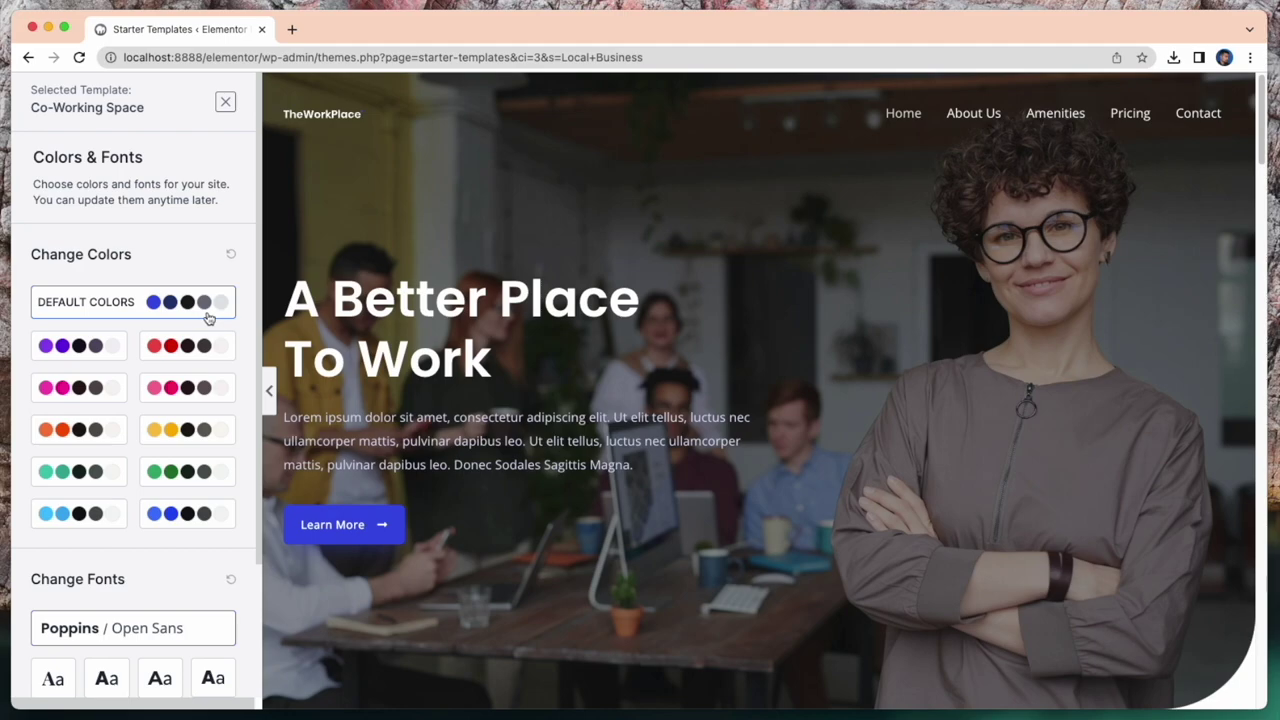
scroll(216, 405, down, 2)
scroll(106, 487, down, 2)
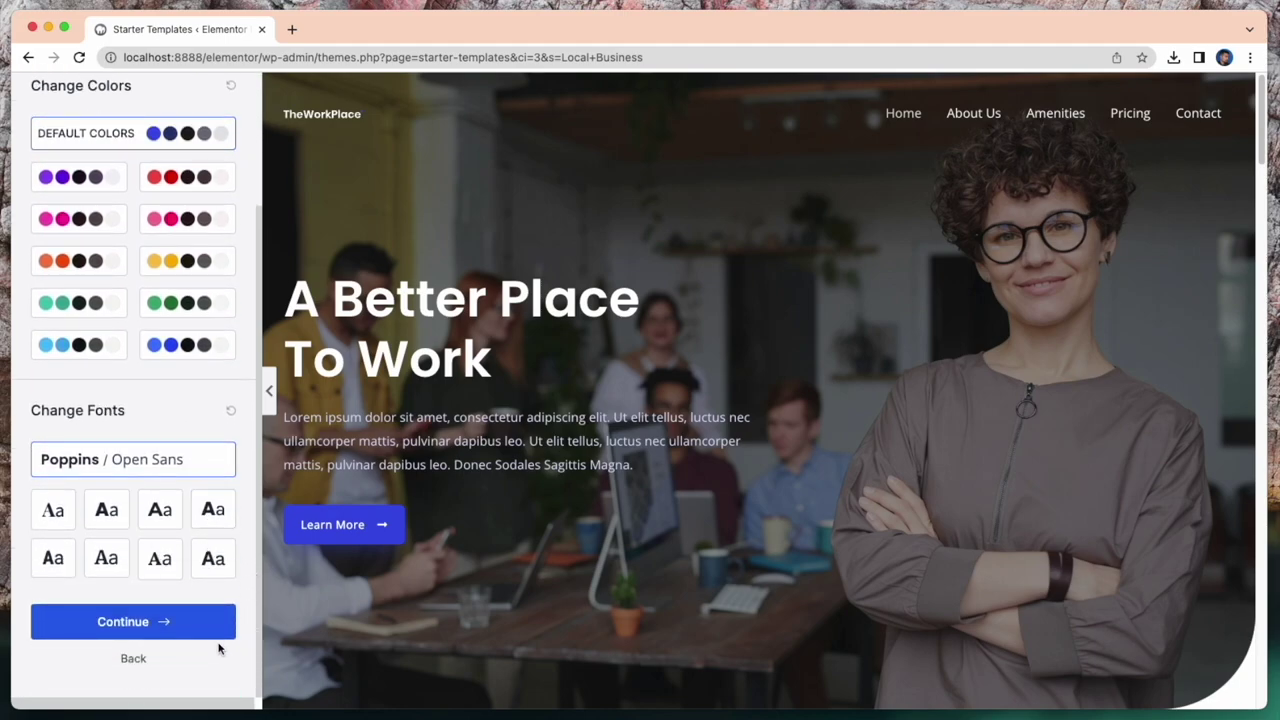
click(180, 628)
Step: Enter a first name and autofilled work email, choose Beginner and Myself/My Company, accept newsletters, and submit
text(Jhon)
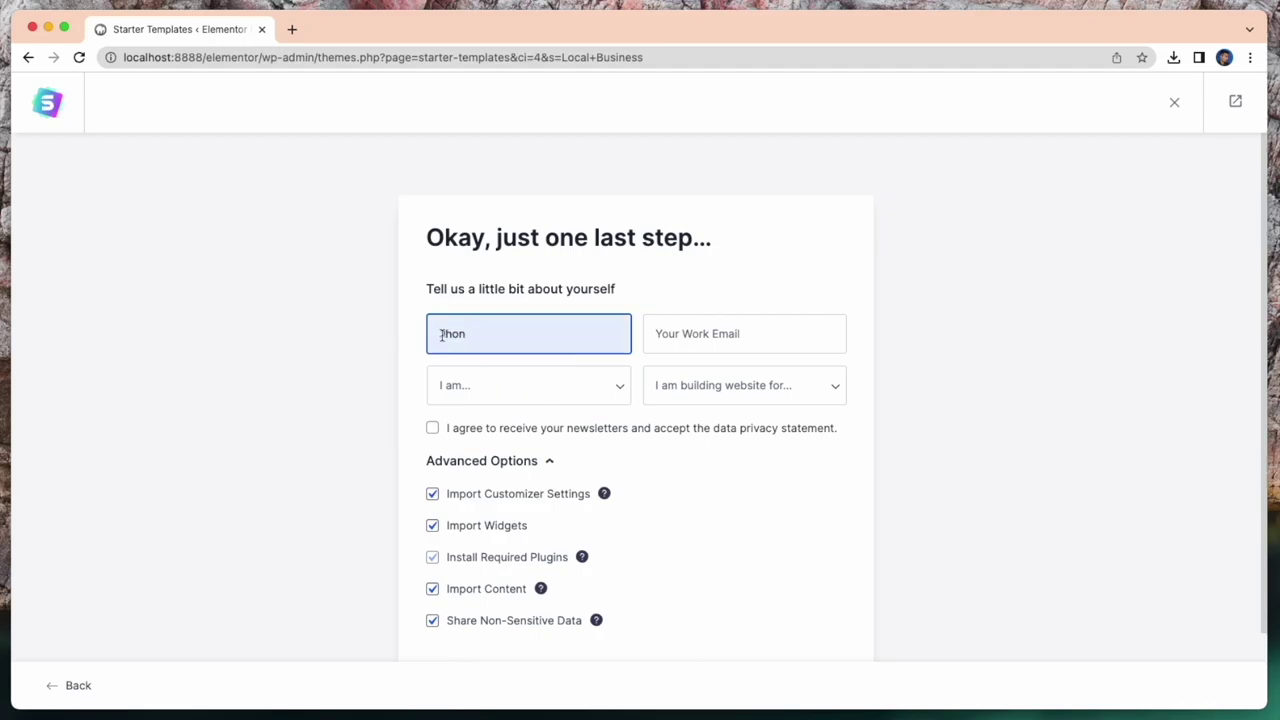
click(705, 335)
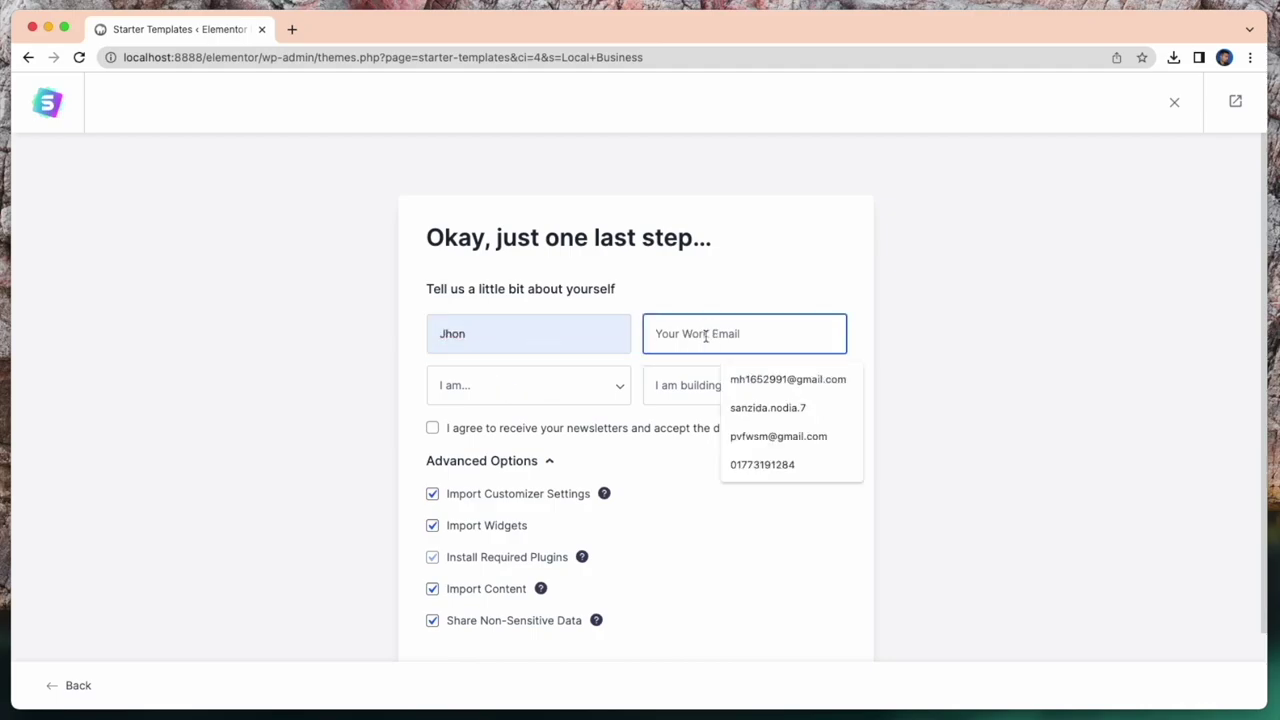
click(790, 437)
click(493, 390)
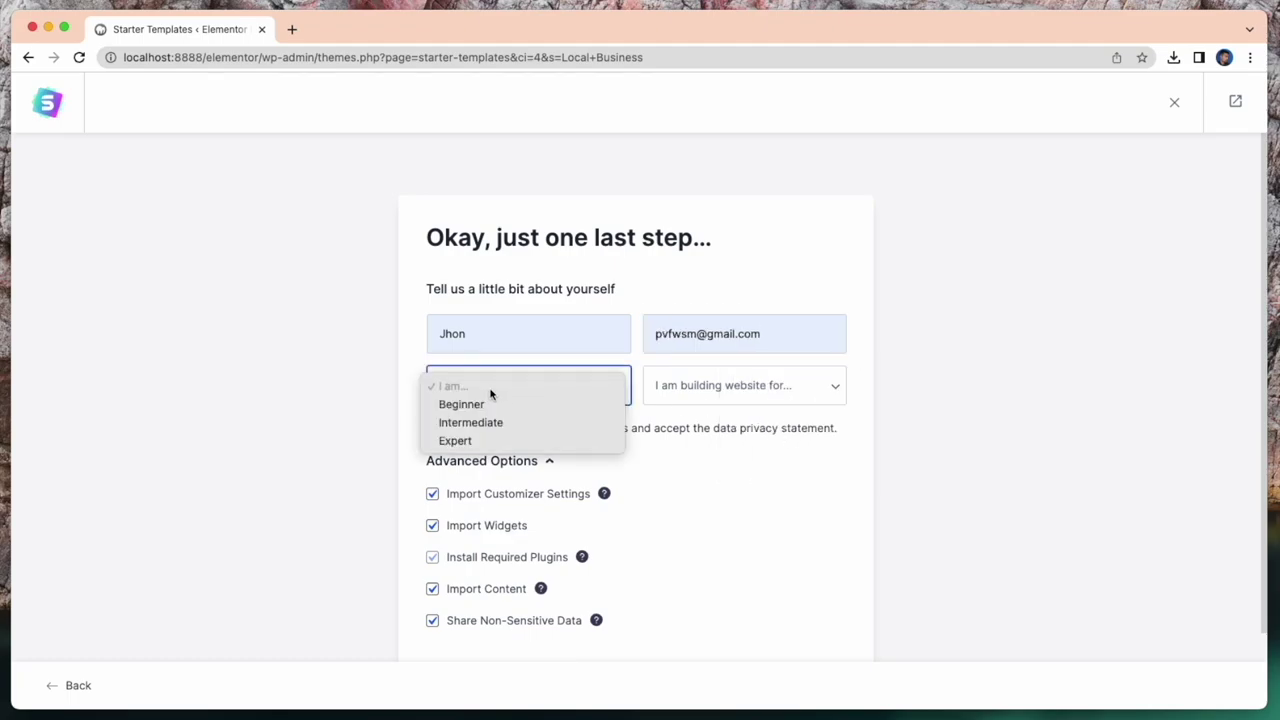
click(560, 405)
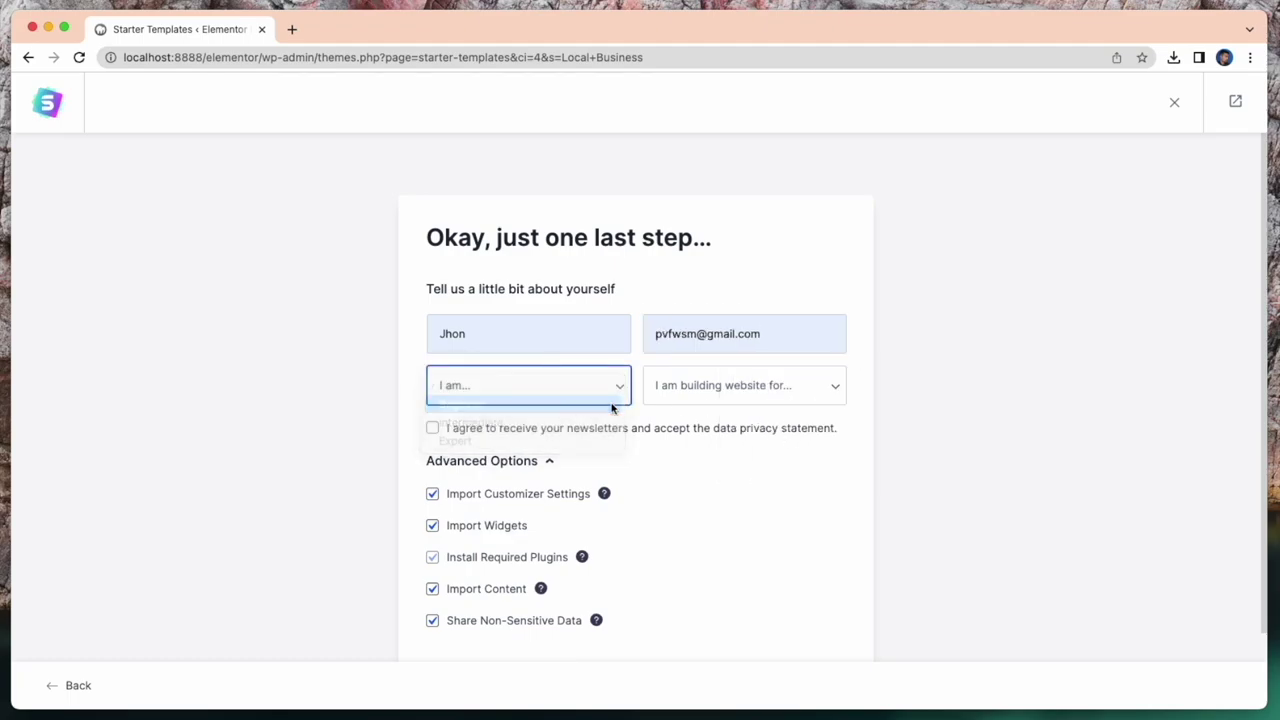
click(725, 391)
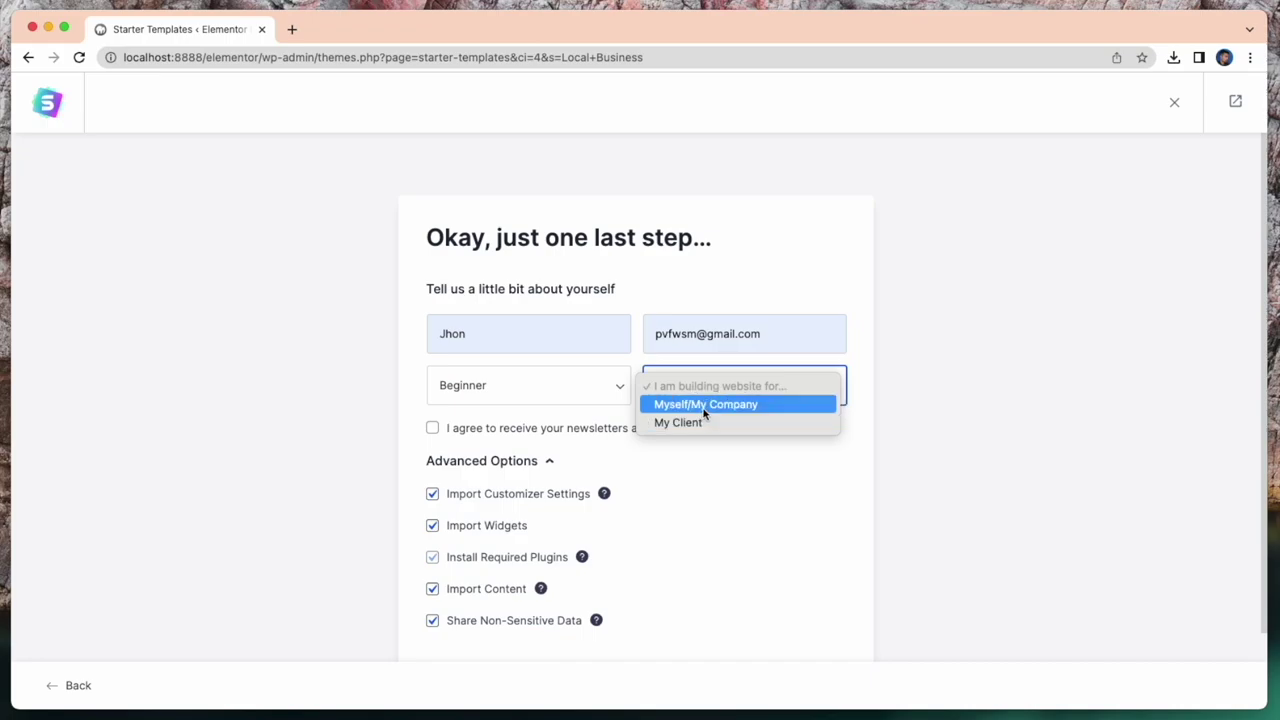
click(705, 408)
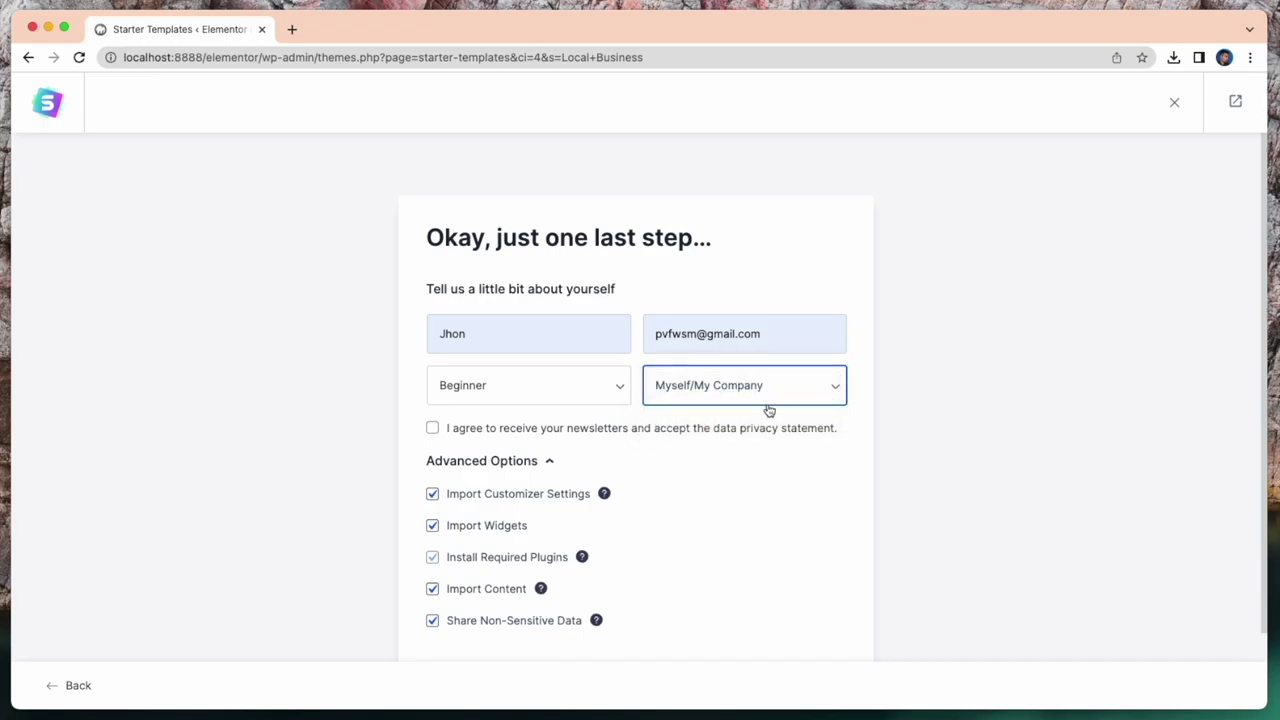
click(432, 428)
scroll(469, 487, down, 2)
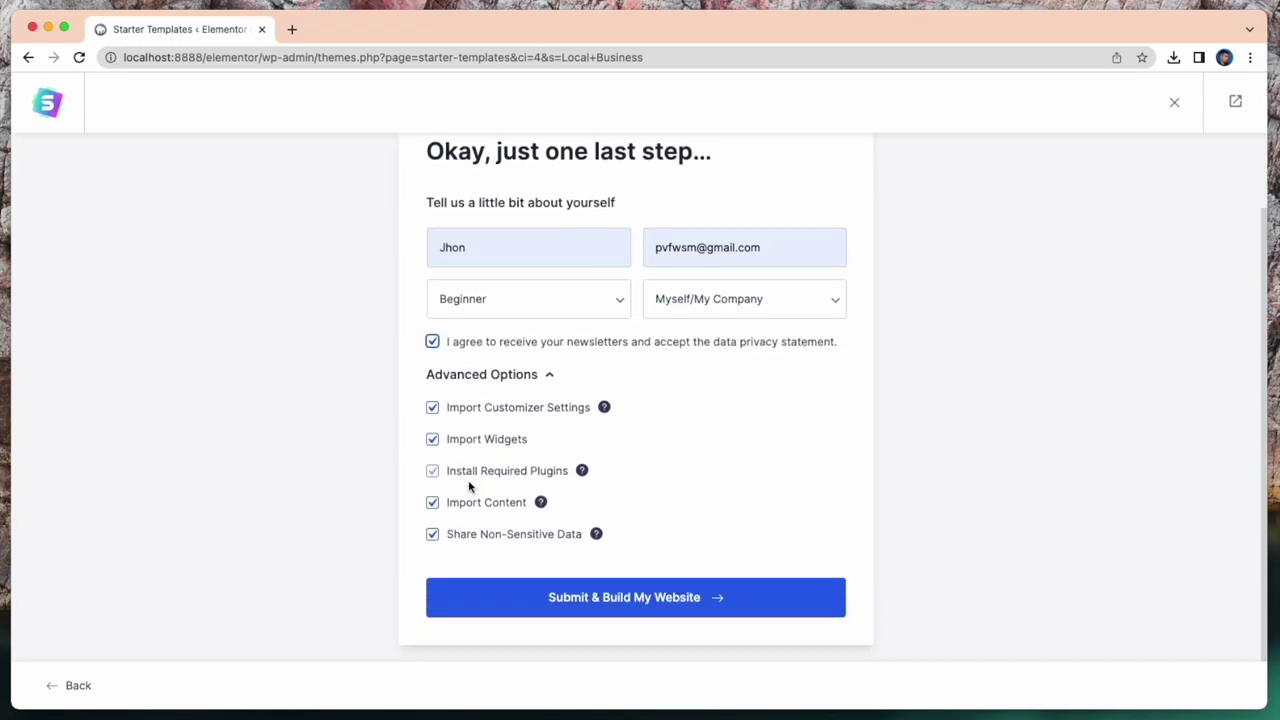
click(554, 600)
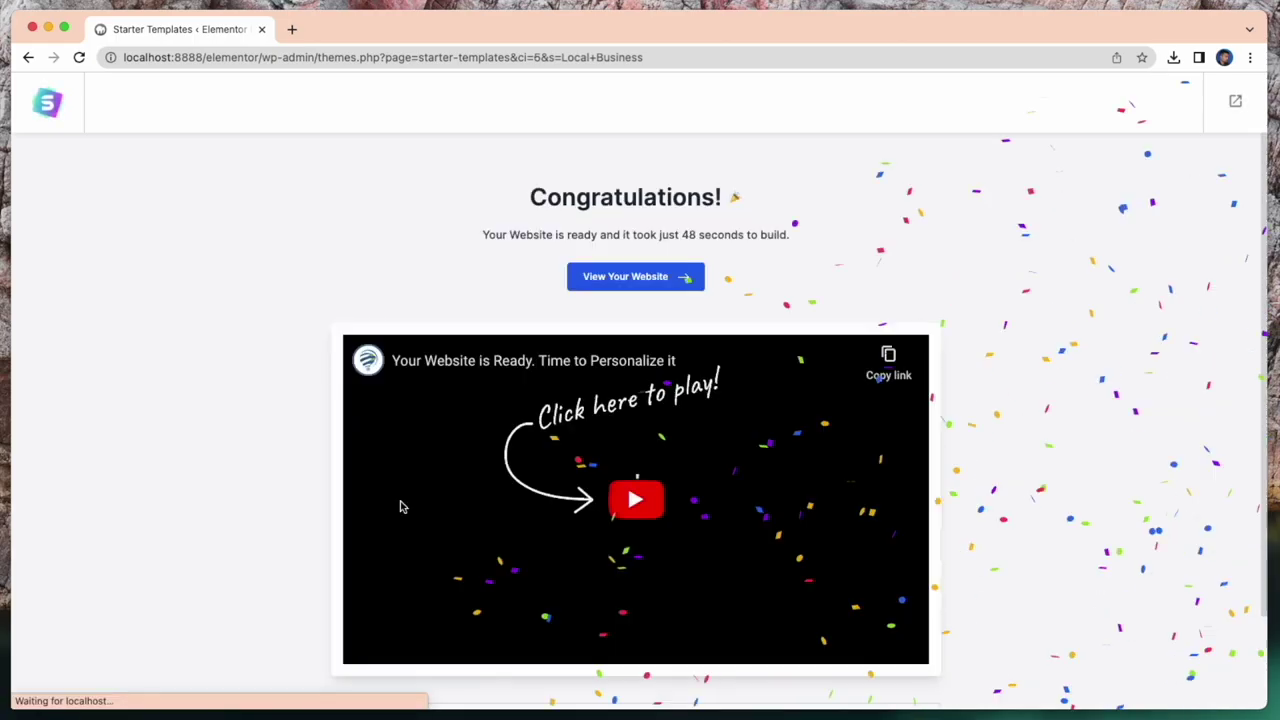
Step: Scroll down the newly built TheWorkPlace home page
scroll(1051, 517, down, 3)
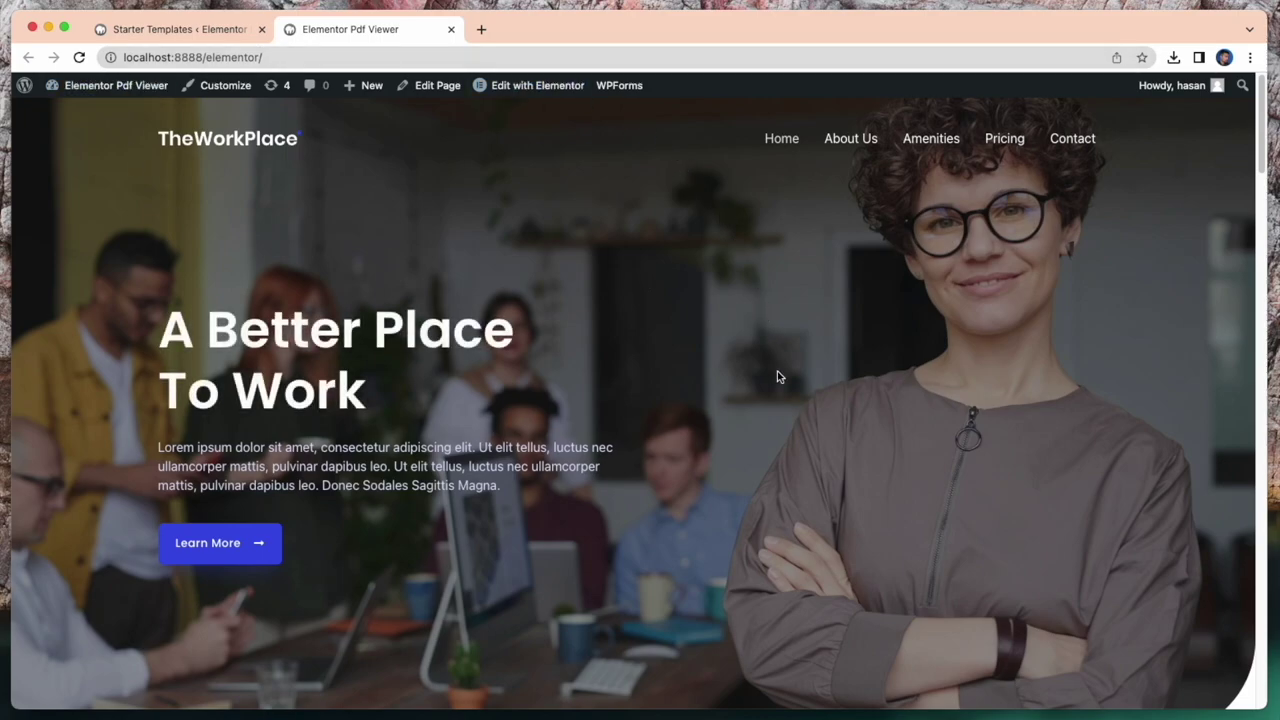
Step: Open the Home page in the Elementor editor and look over its sections
mouse_move(527, 90)
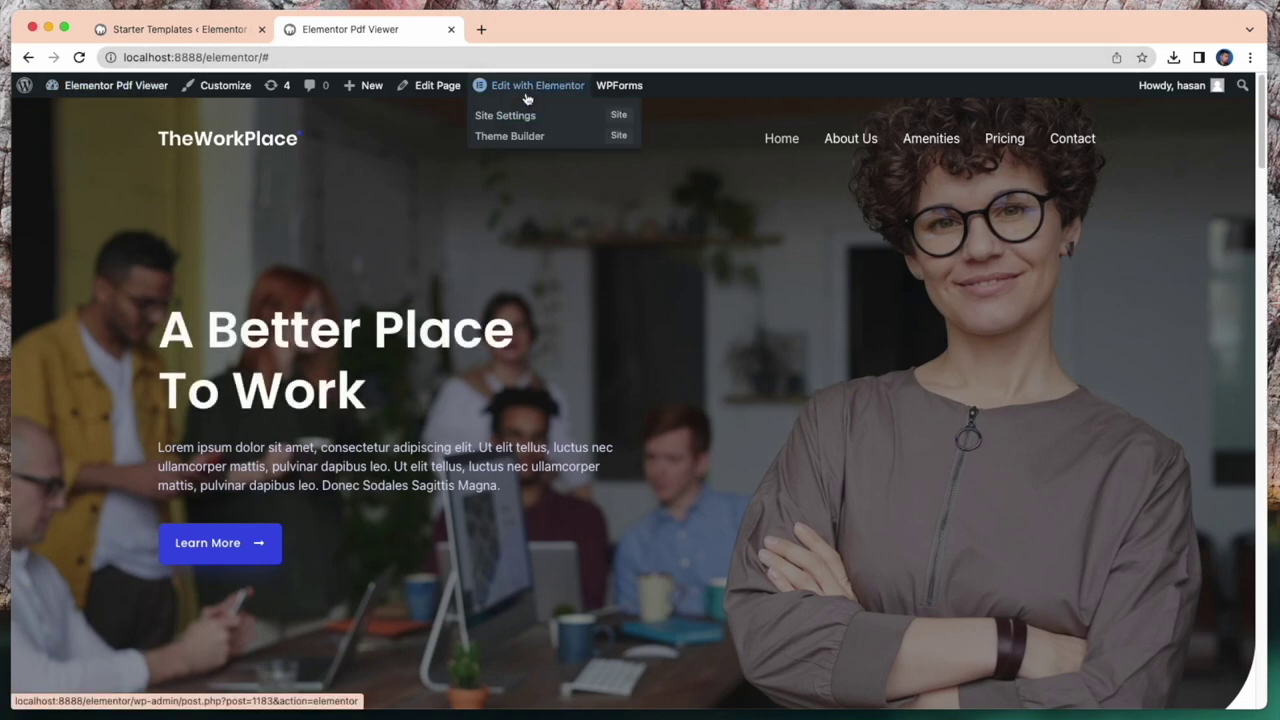
click(527, 97)
scroll(754, 320, down, 10)
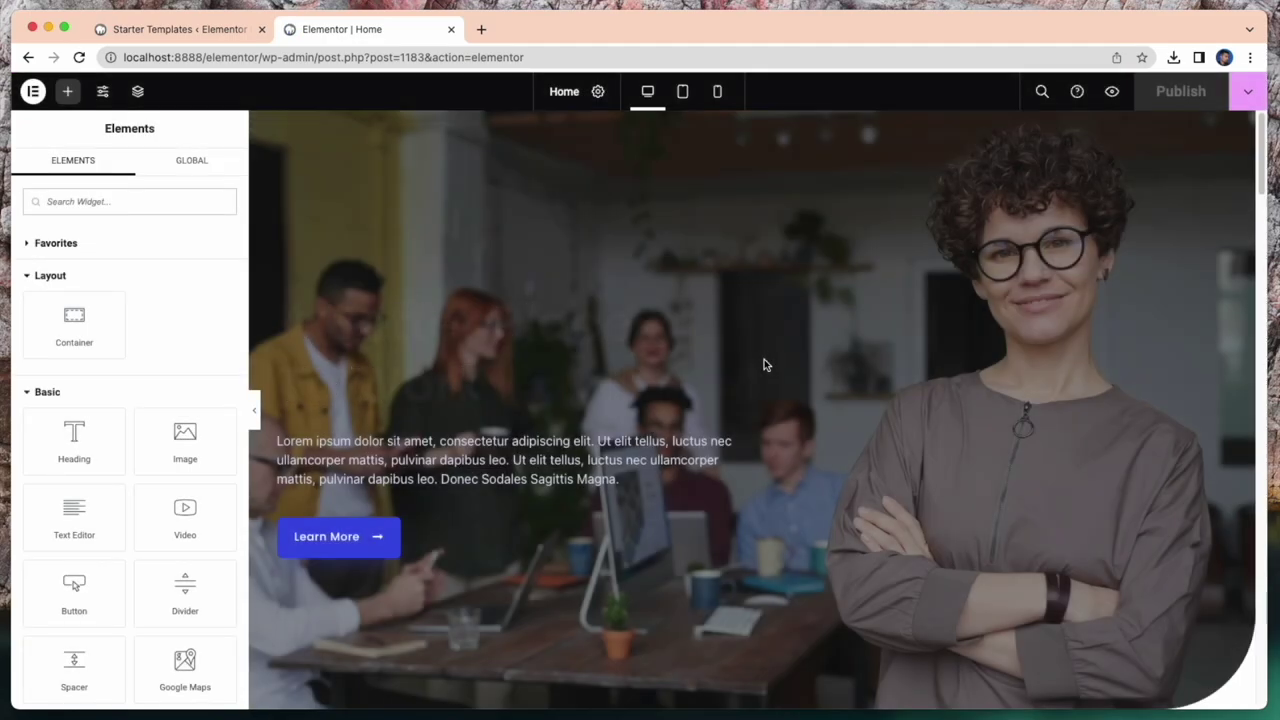
scroll(814, 444, down, 1)
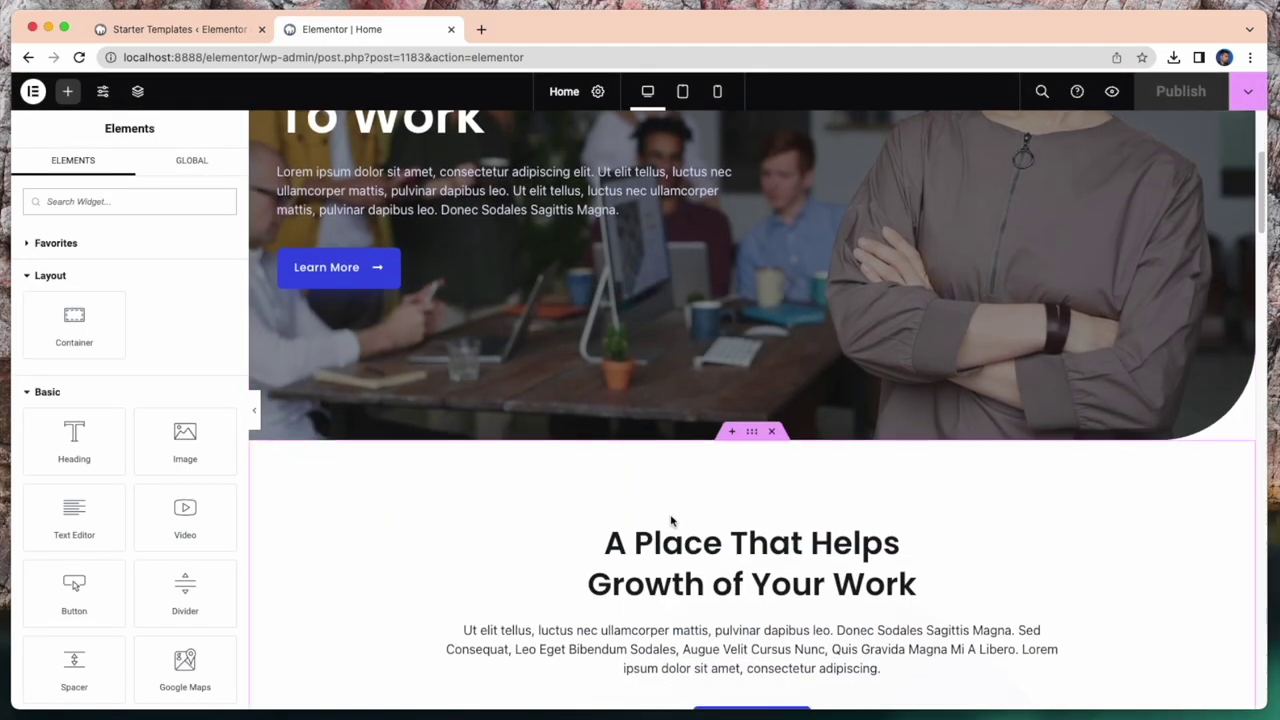
scroll(671, 520, down, 3)
scroll(666, 523, down, 5)
scroll(666, 523, up, 4)
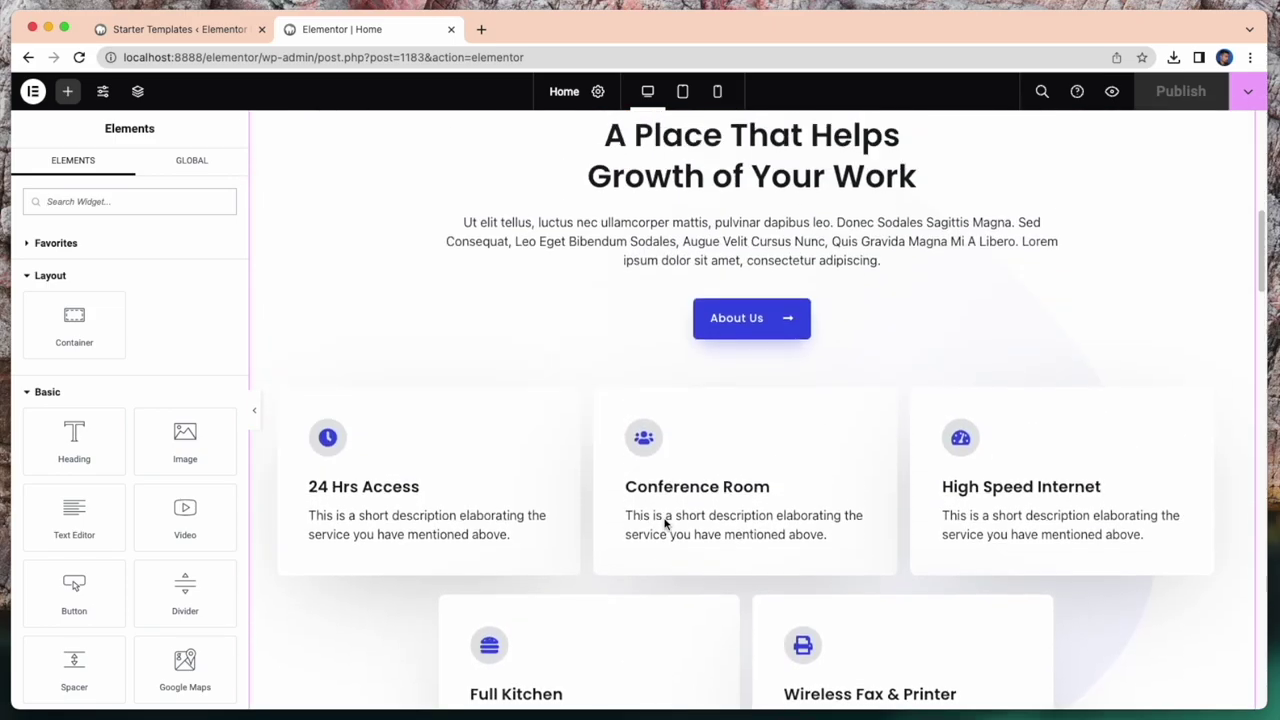
scroll(666, 523, up, 5)
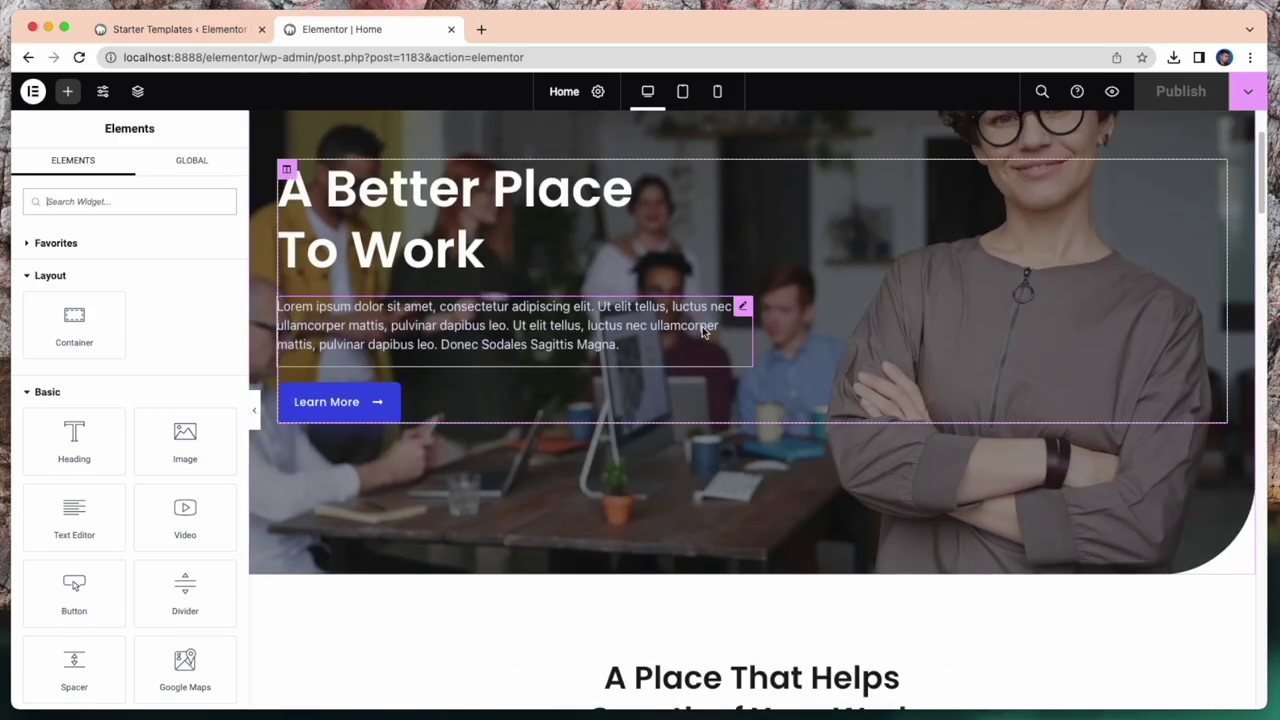
Step: Rewrite the hero heading title from 'A Better Place To Work' to 'EVENT MANAGEMENT'
click(529, 198)
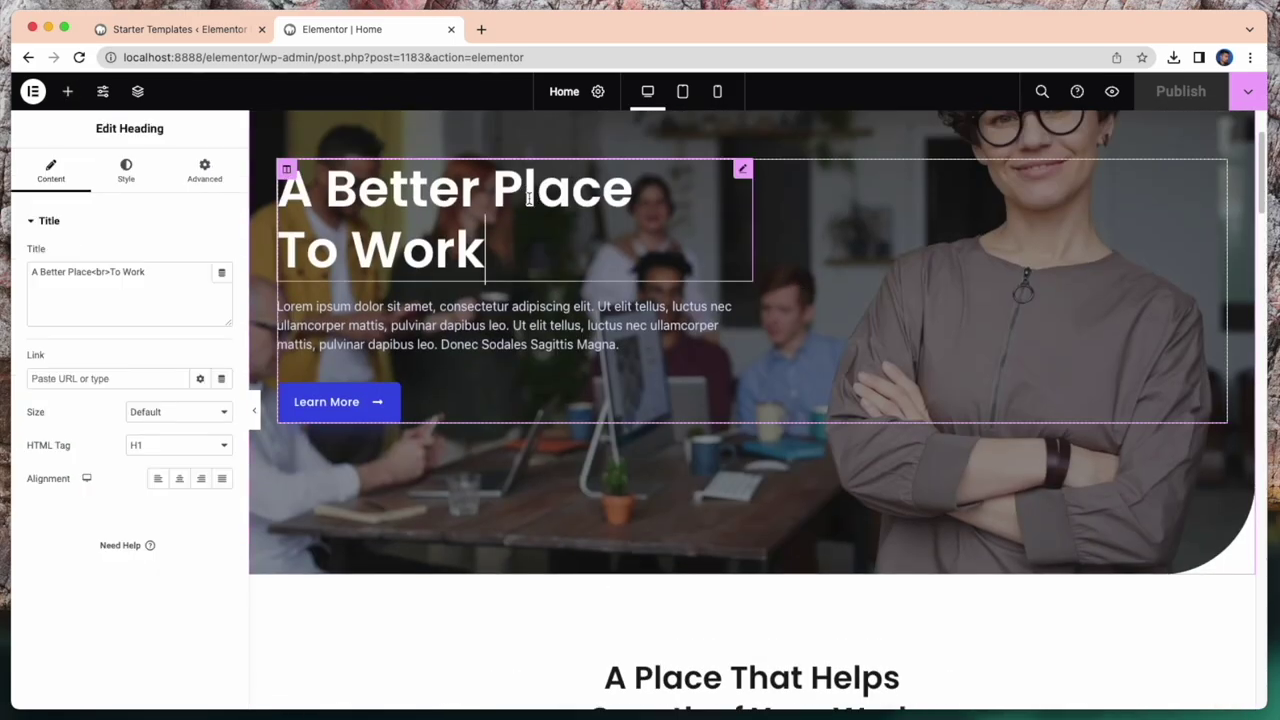
click(101, 282)
key(BackSpace)
key(BackSpace)
key(BackSpace)
key(BackSpace)
key(BackSpace)
key(BackSpace)
key(BackSpace)
key(BackSpace)
key(BackSpace)
key(BackSpace)
key(BackSpace)
key(BackSpace)
key(BackSpace)
key(BackSpace)
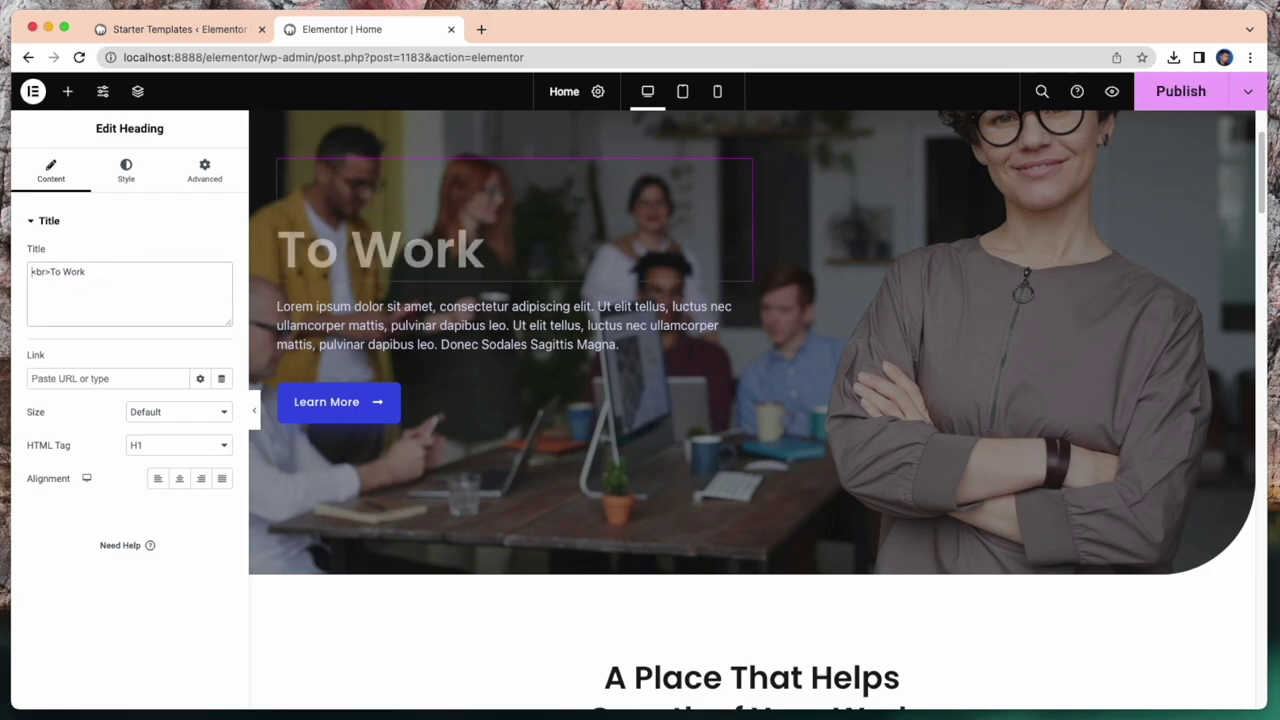
text(EVE)
text(NT MANA)
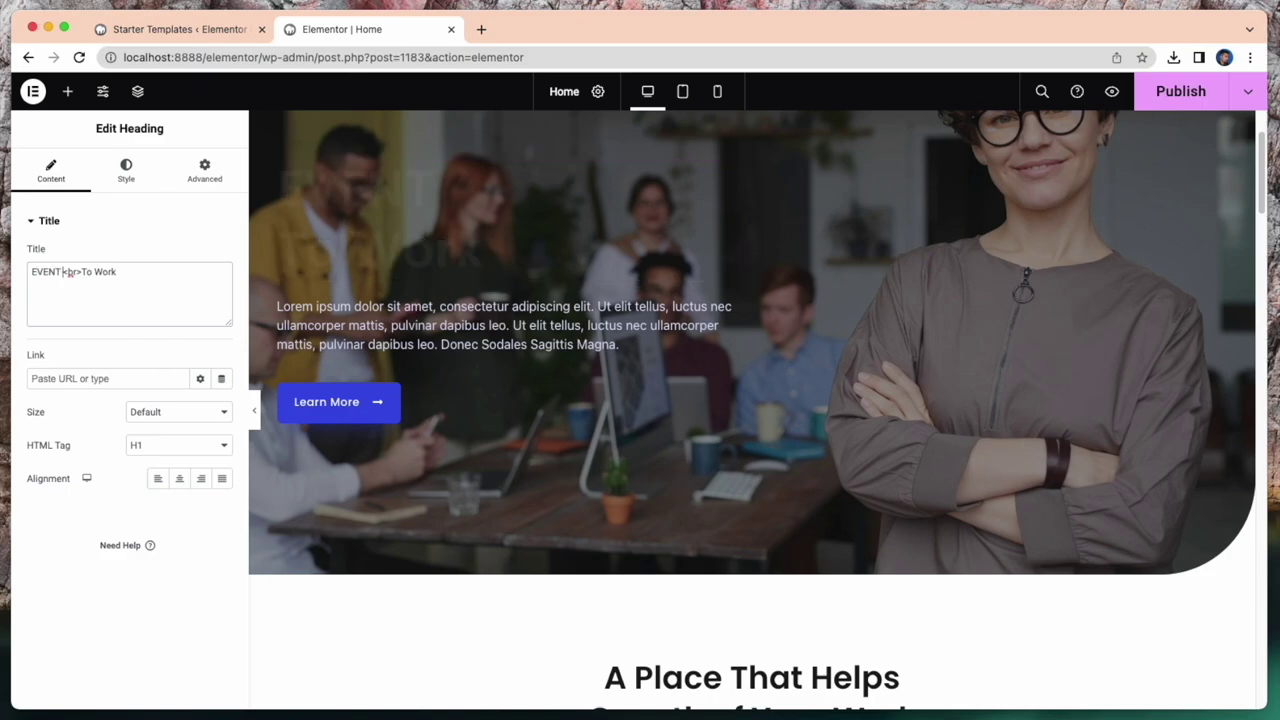
text(GEMENT)
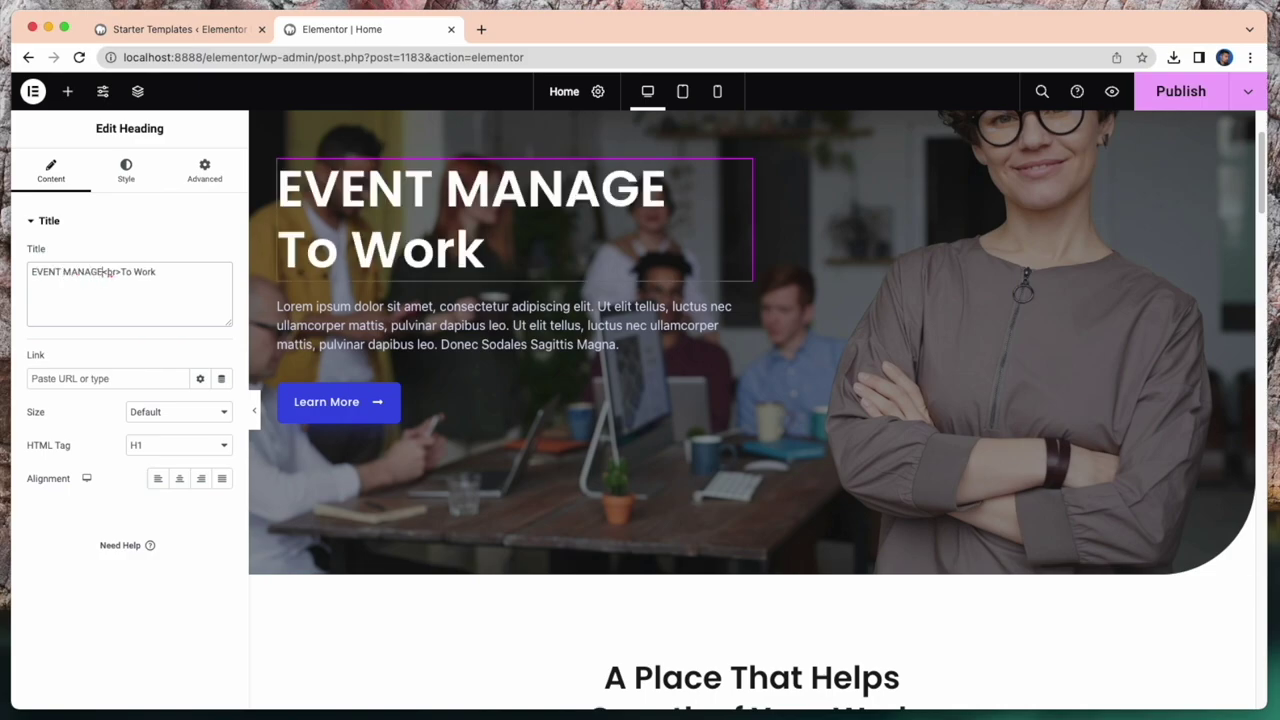
click(180, 272)
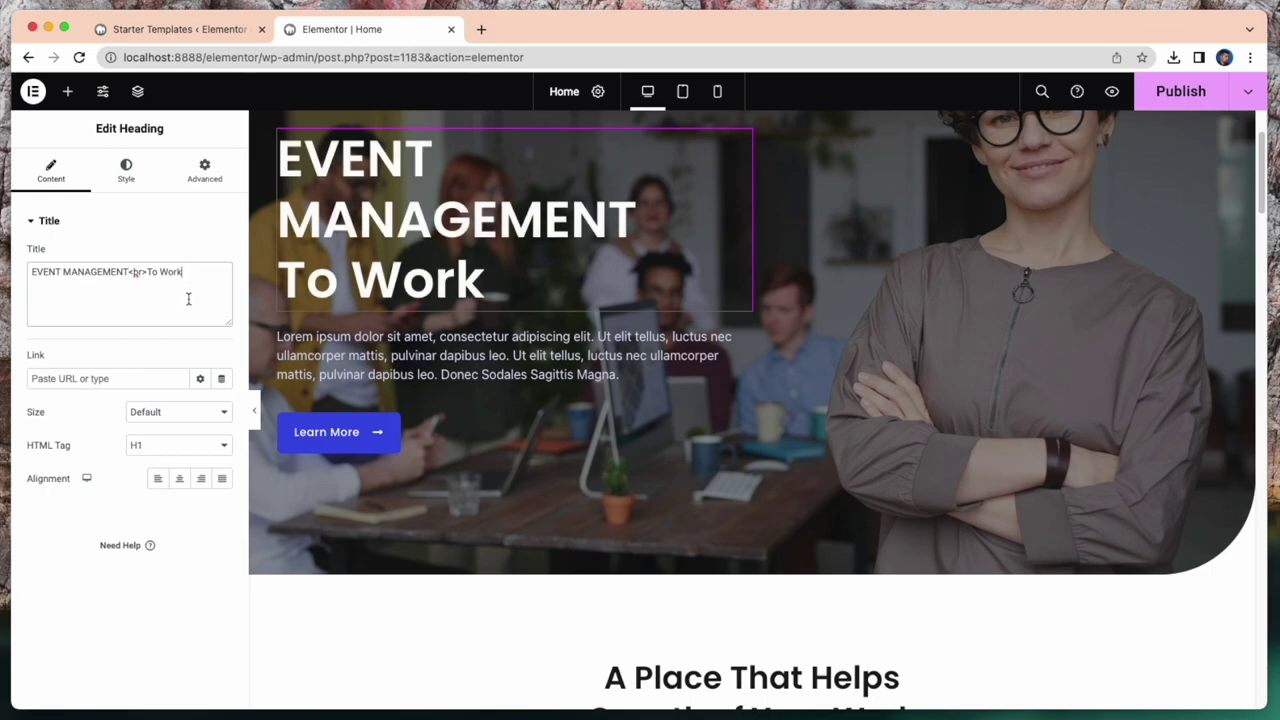
key(BackSpace)
key(BackSpace)
key(BackSpace)
key(BackSpace)
key(BackSpace)
key(BackSpace)
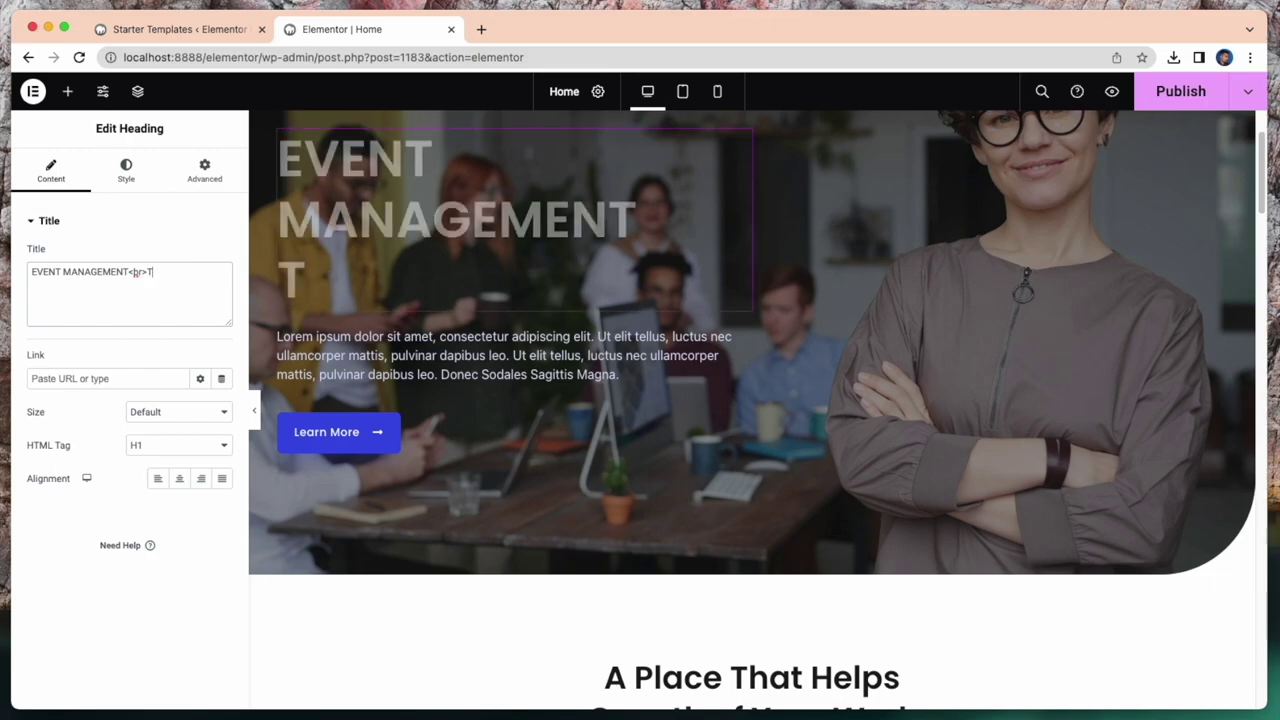
key(BackSpace)
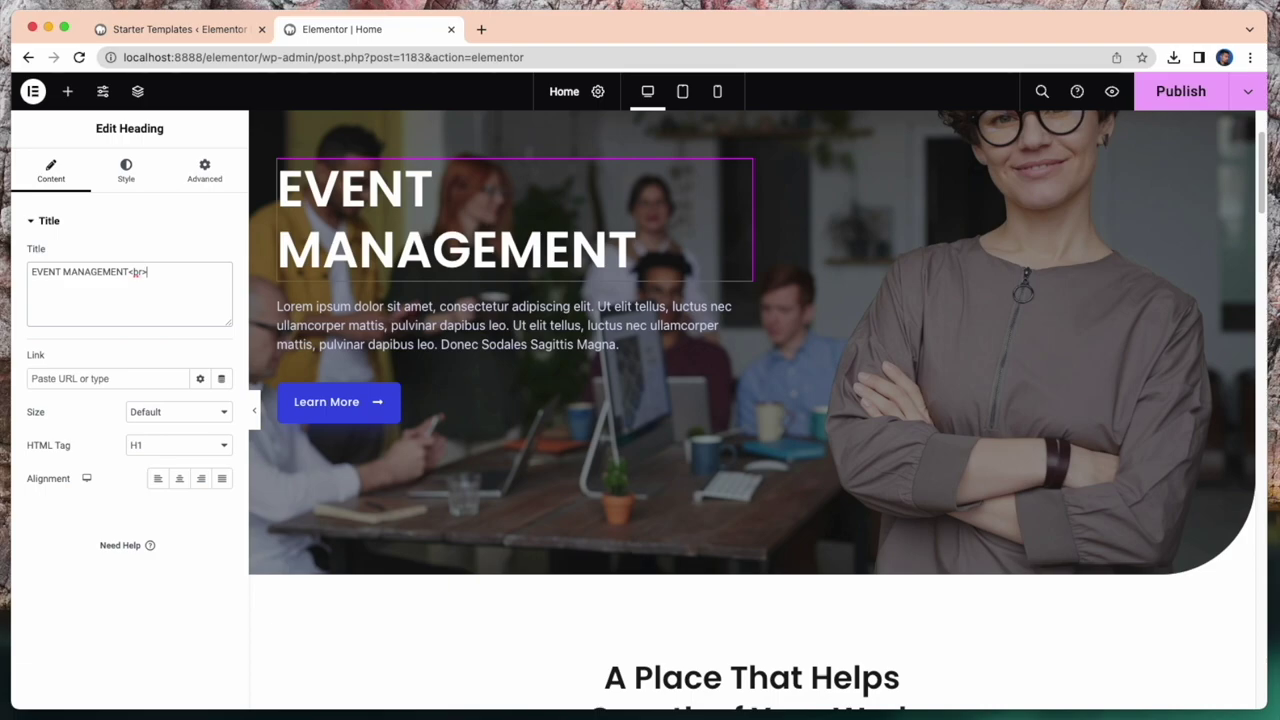
click(82, 384)
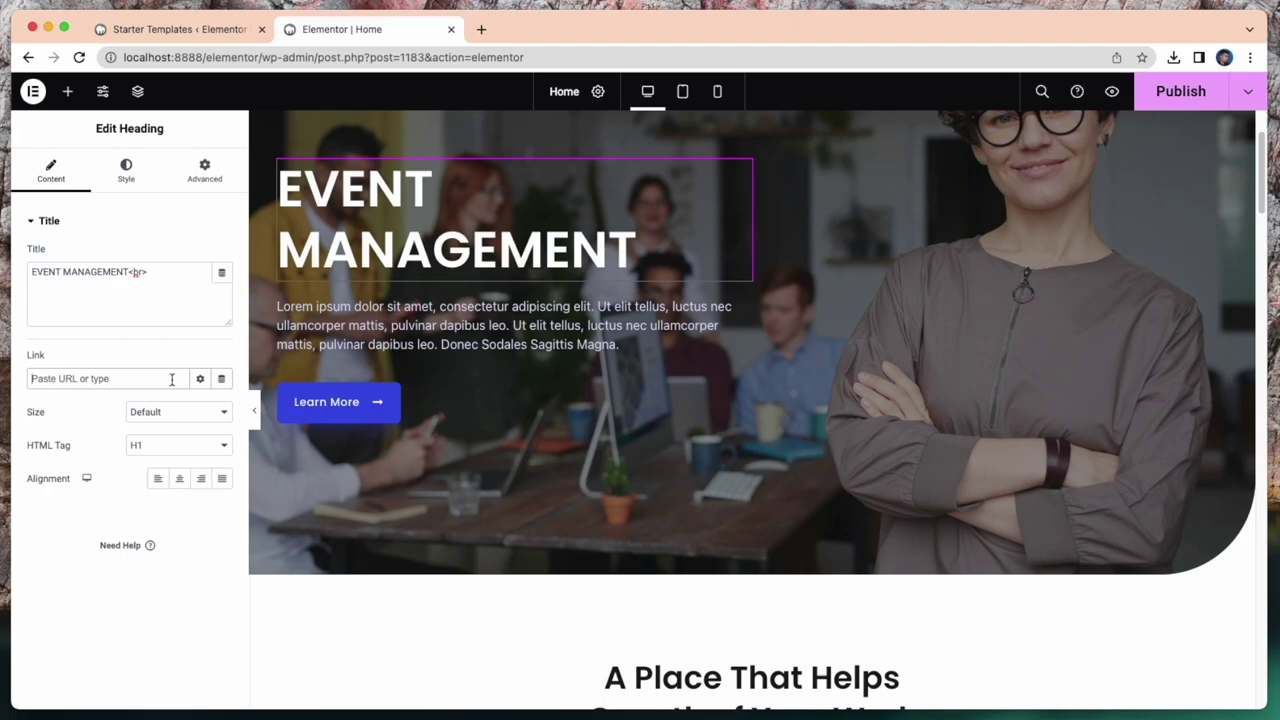
click(126, 171)
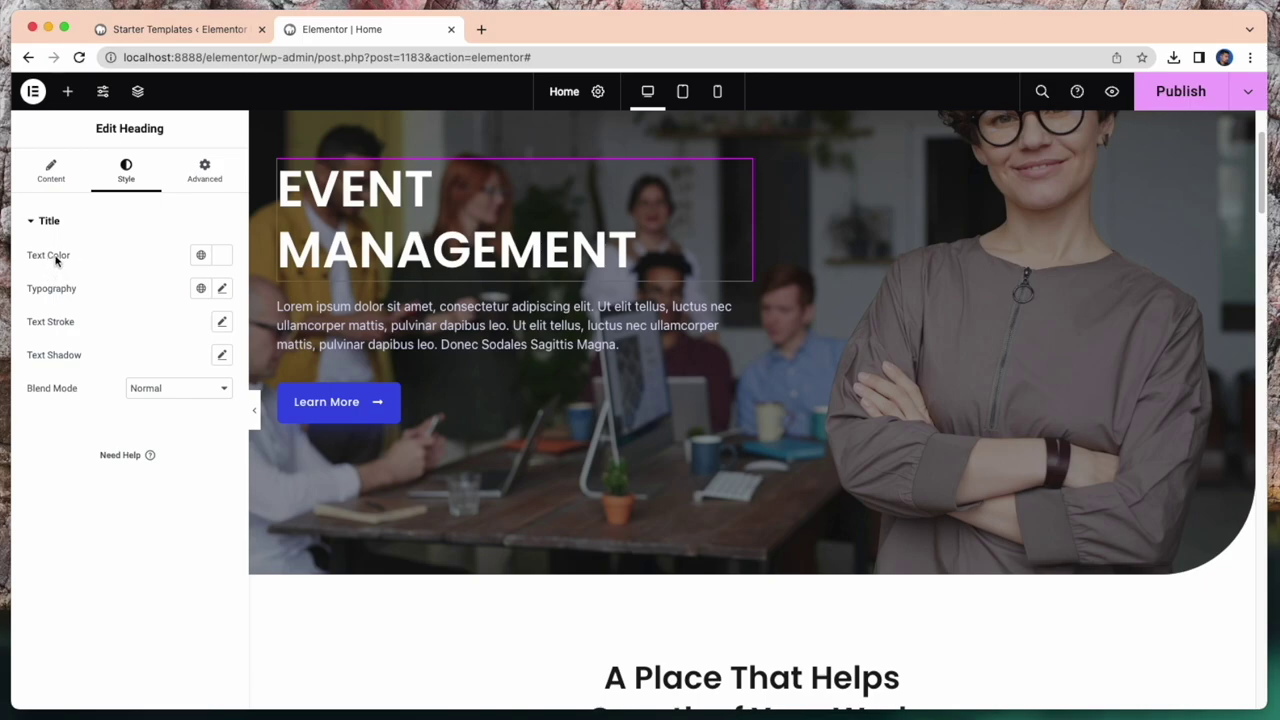
Step: Color the EVENT MANAGEMENT heading with global Saved Color #6 green, then collapse the panel
double_click(60, 297)
click(200, 256)
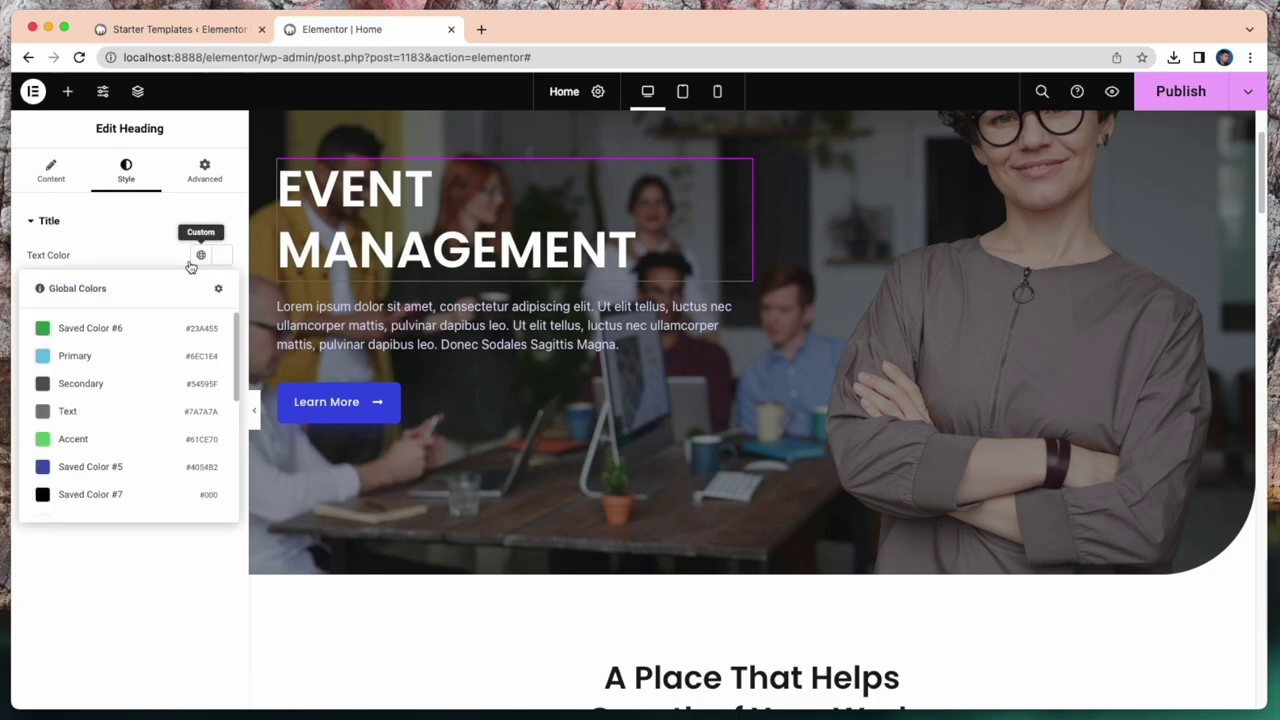
click(47, 331)
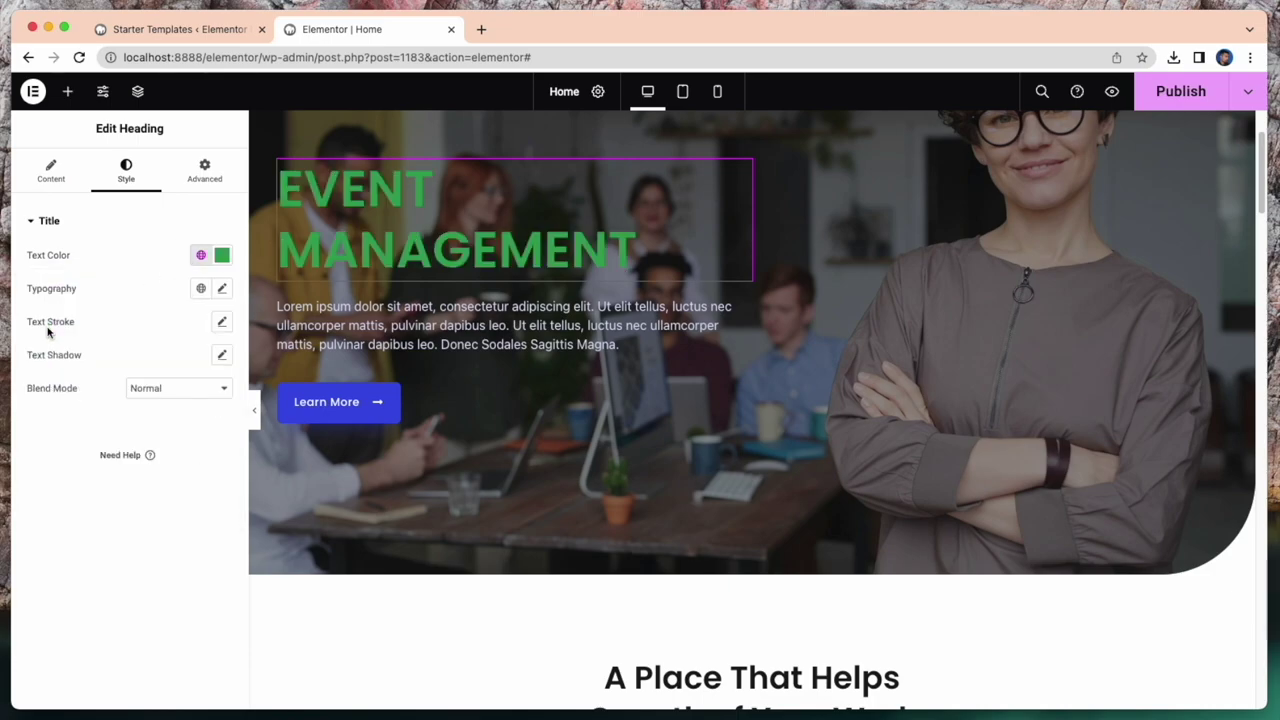
click(222, 256)
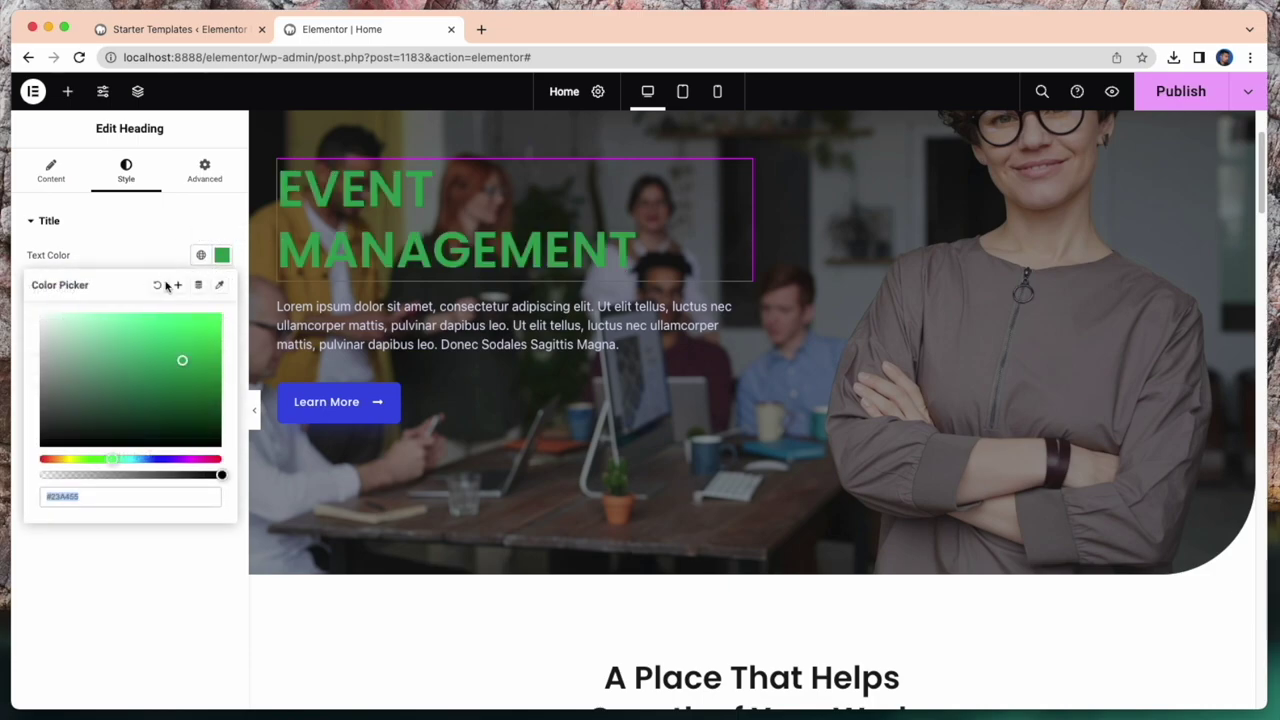
mouse_move(128, 459)
mouse_down()
mouse_move(211, 459)
mouse_move(109, 459)
mouse_up()
key(super+z)
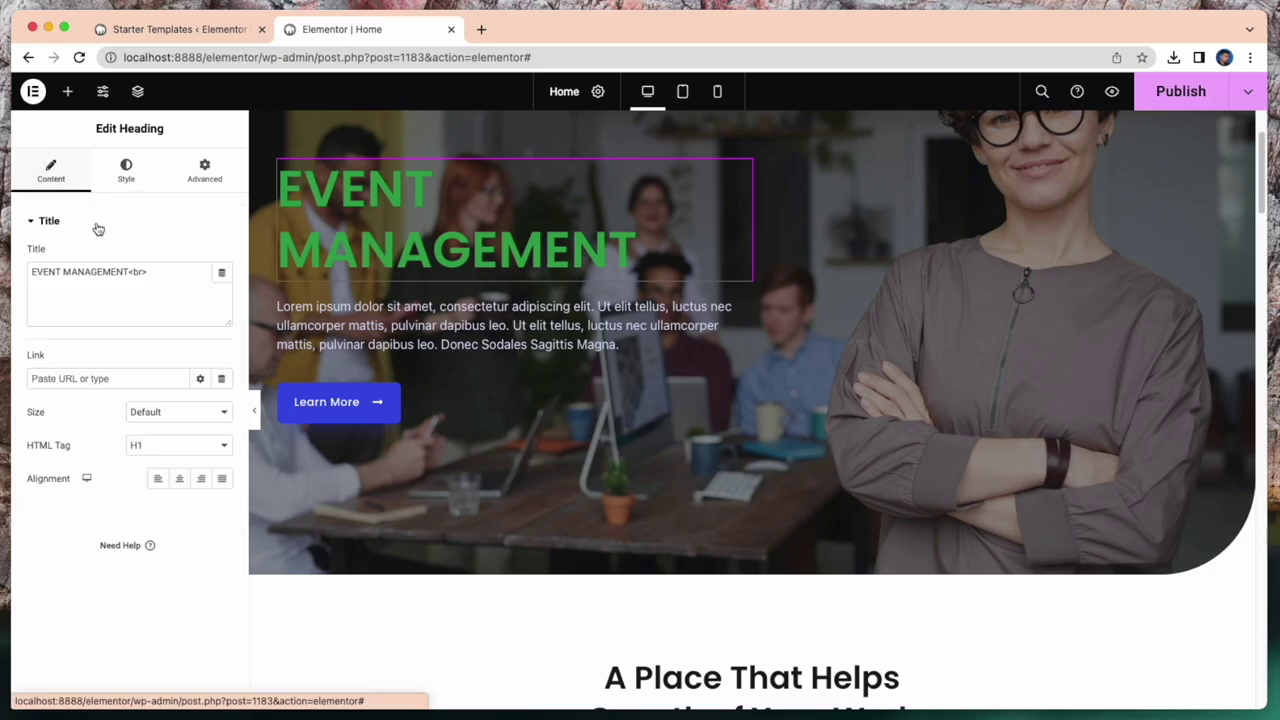
click(254, 410)
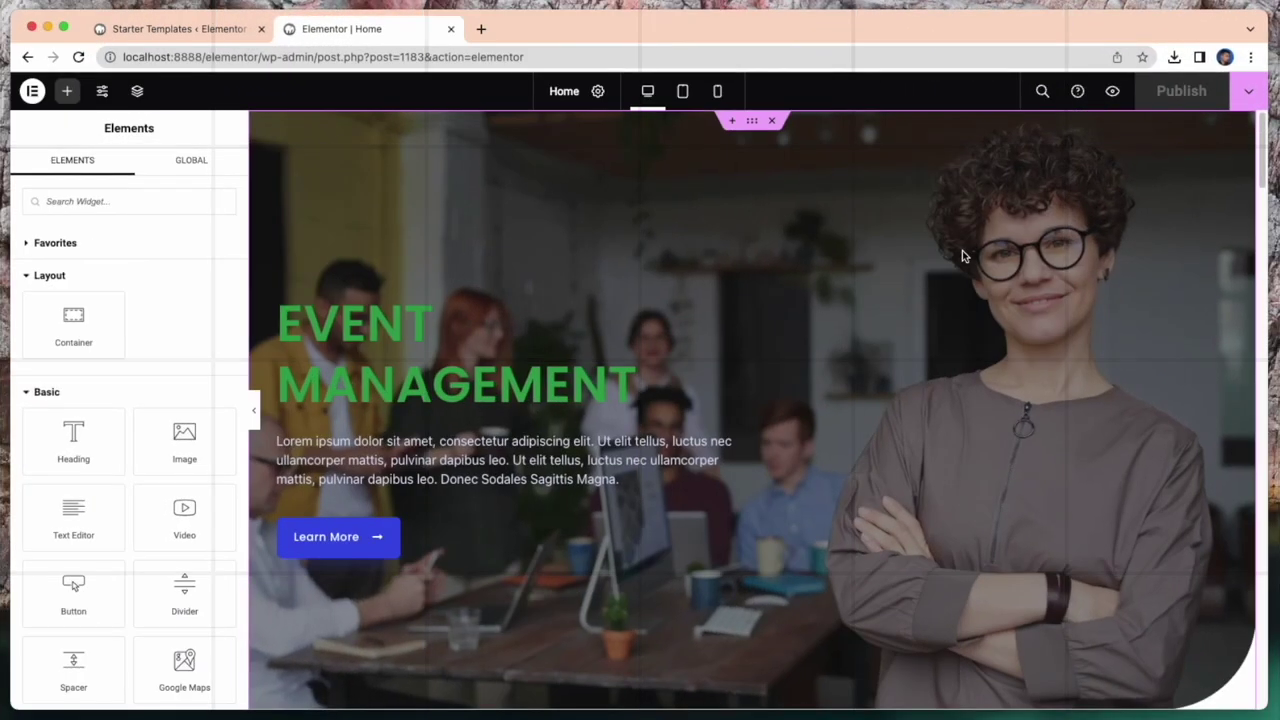
scroll(657, 466, down, 5)
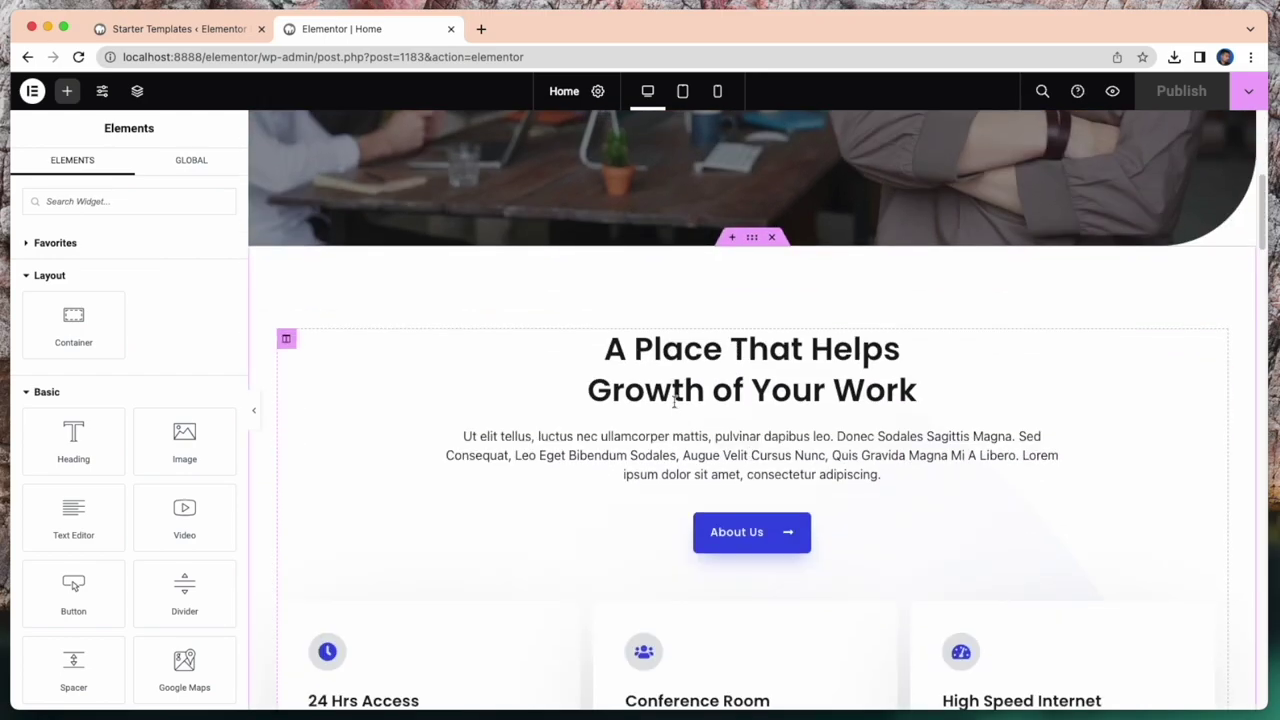
Step: Change the About Us button's label to 'contact us', keeping the Default type
click(689, 378)
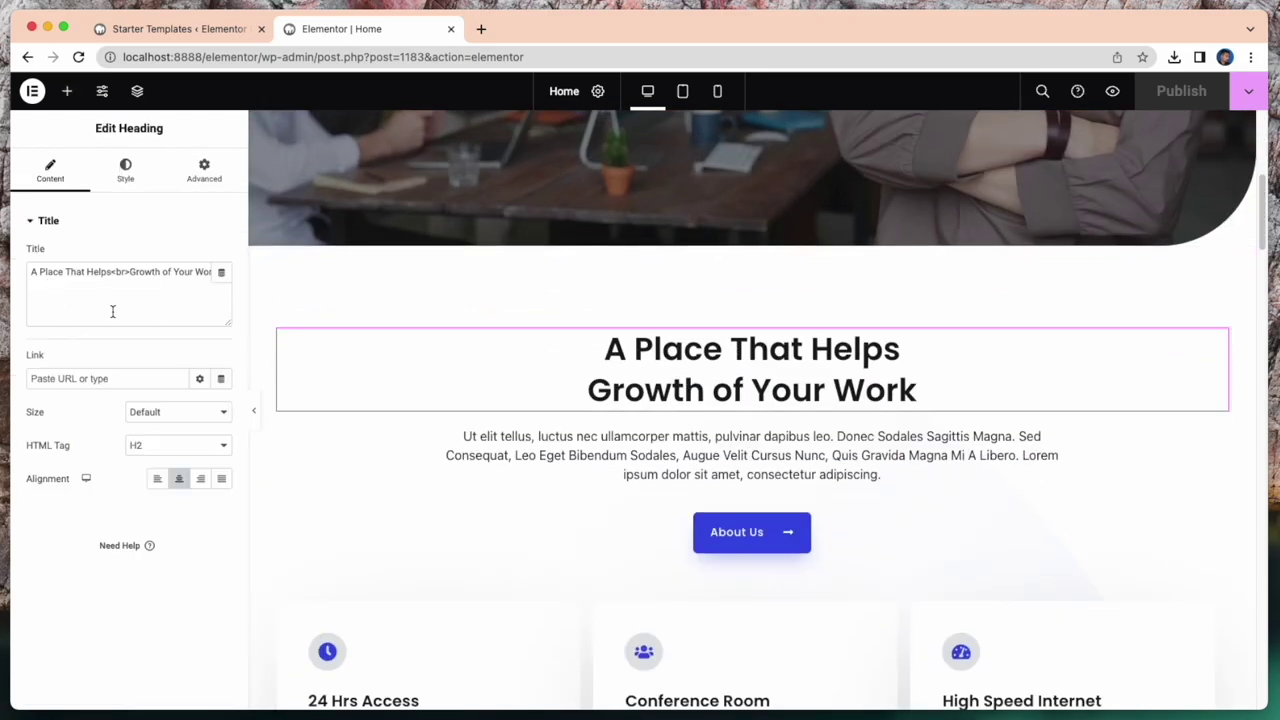
click(699, 533)
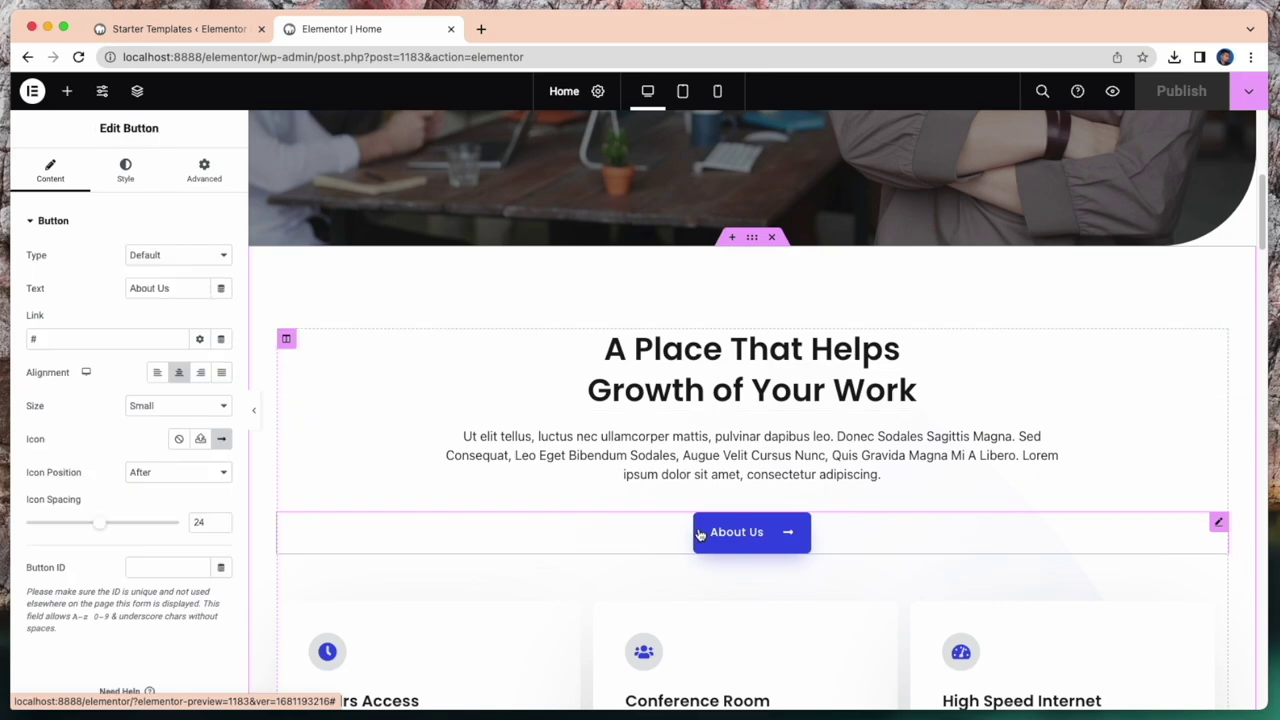
scroll(745, 530, down, 1)
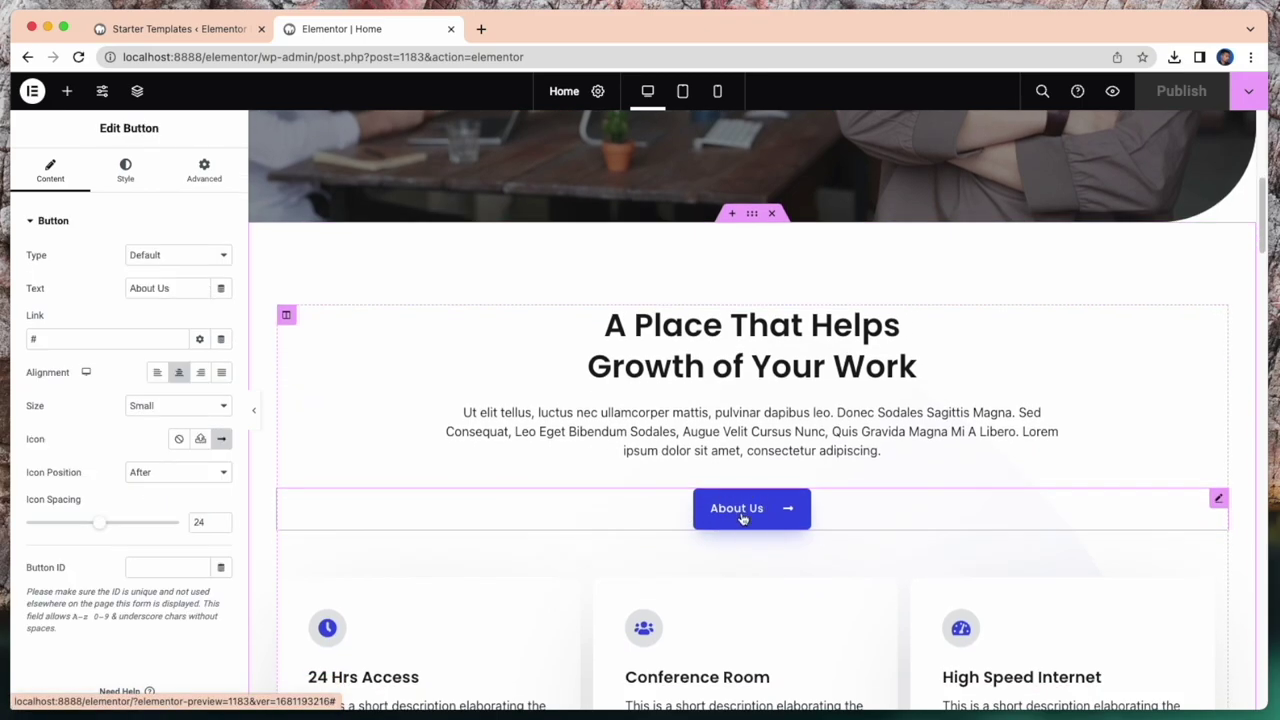
click(178, 256)
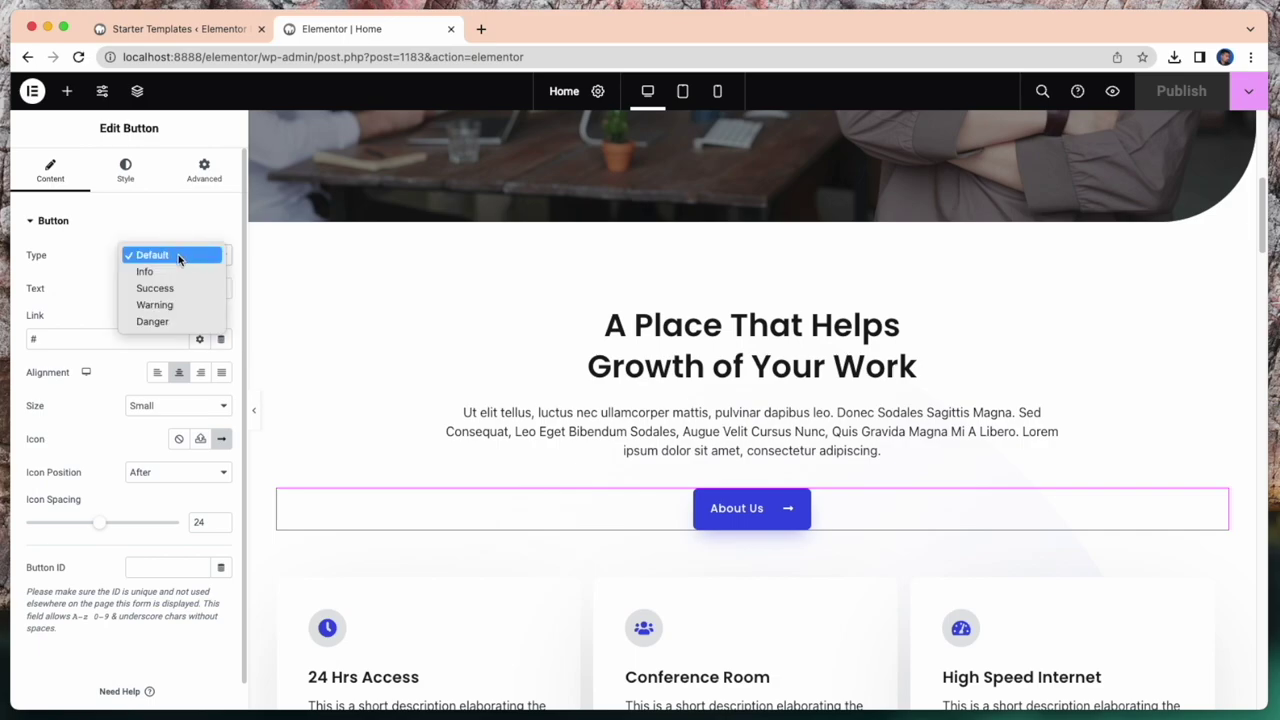
click(177, 256)
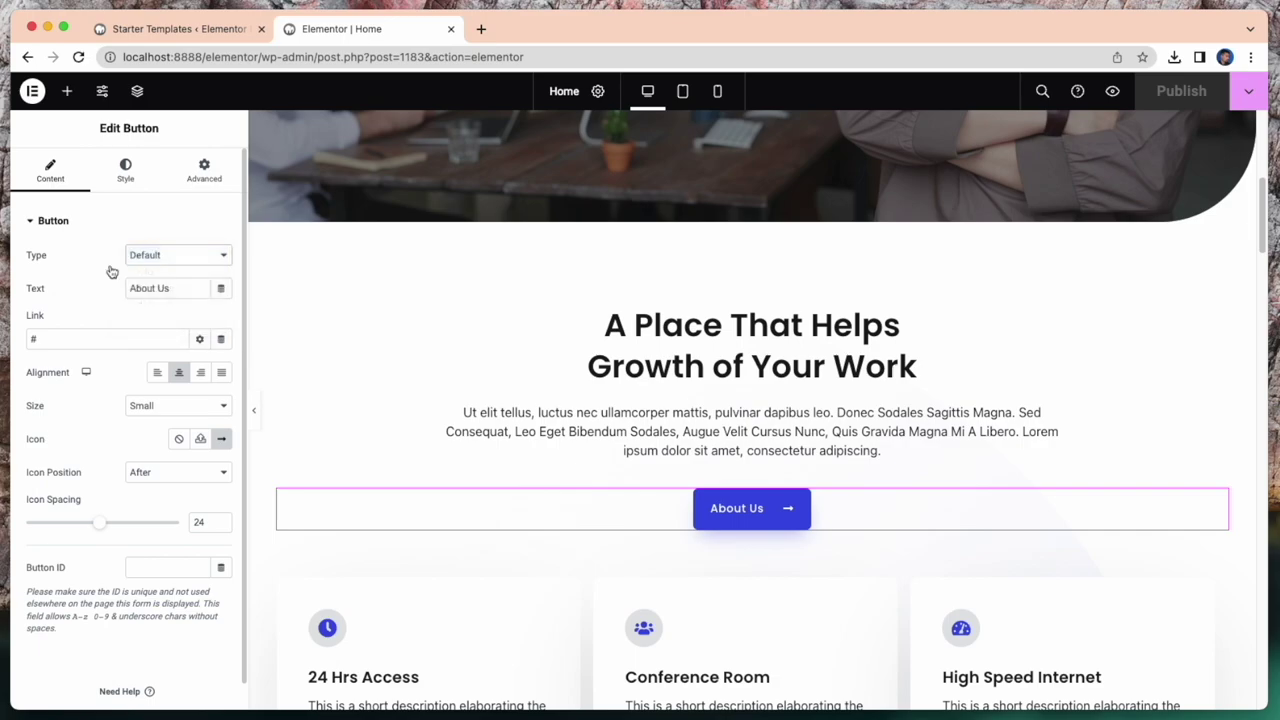
click(171, 288)
key(BackSpace)
key(BackSpace)
key(BackSpace)
key(BackSpace)
key(BackSpace)
key(BackSpace)
key(BackSpace)
key(BackSpace)
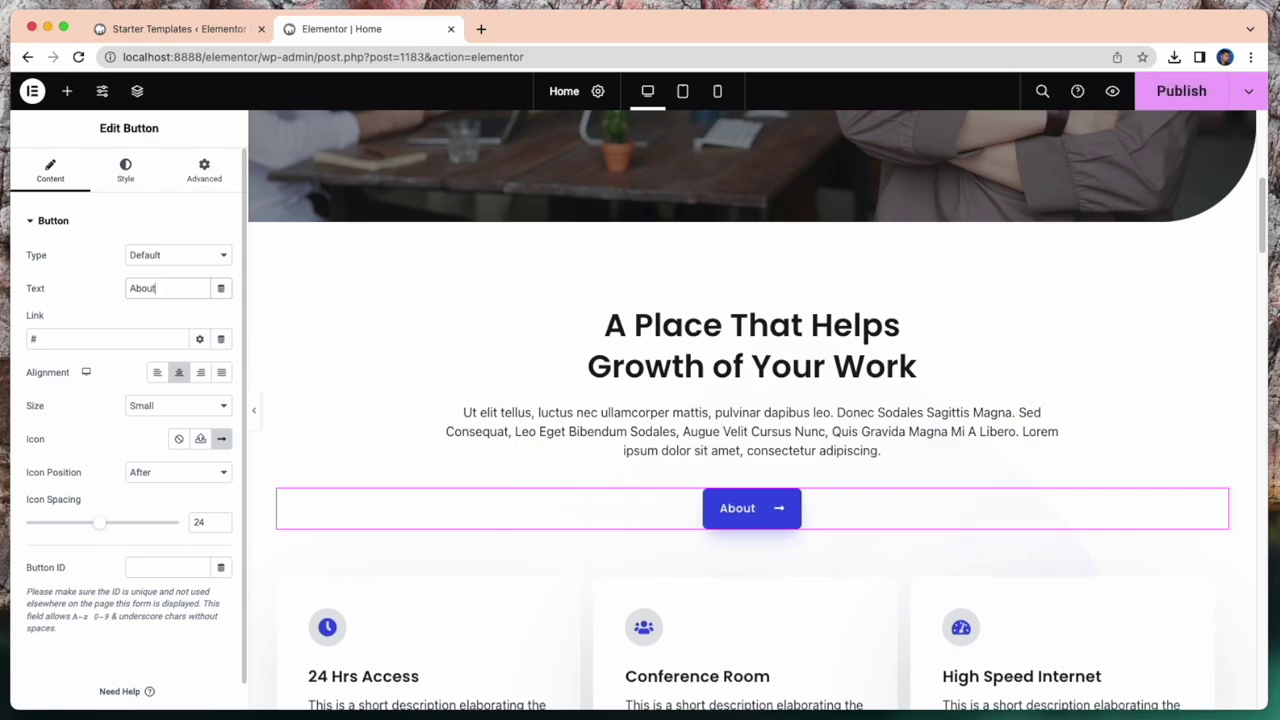
text(contact )
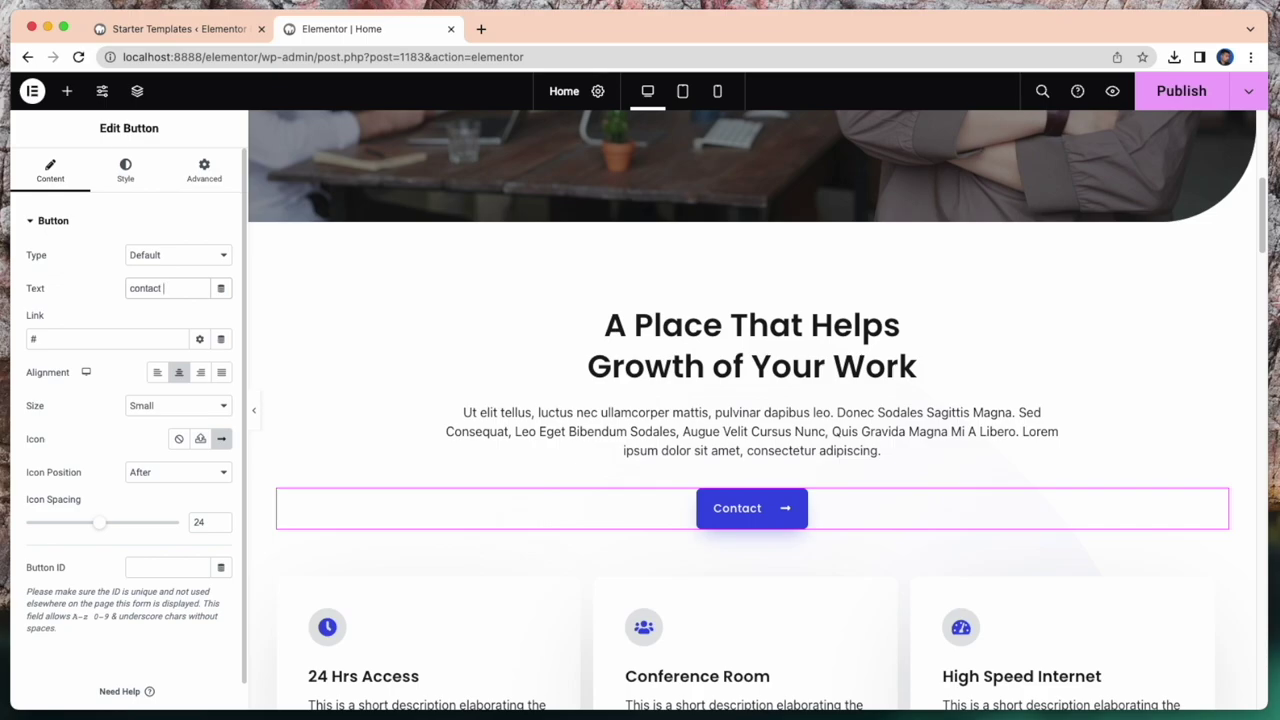
text(us)
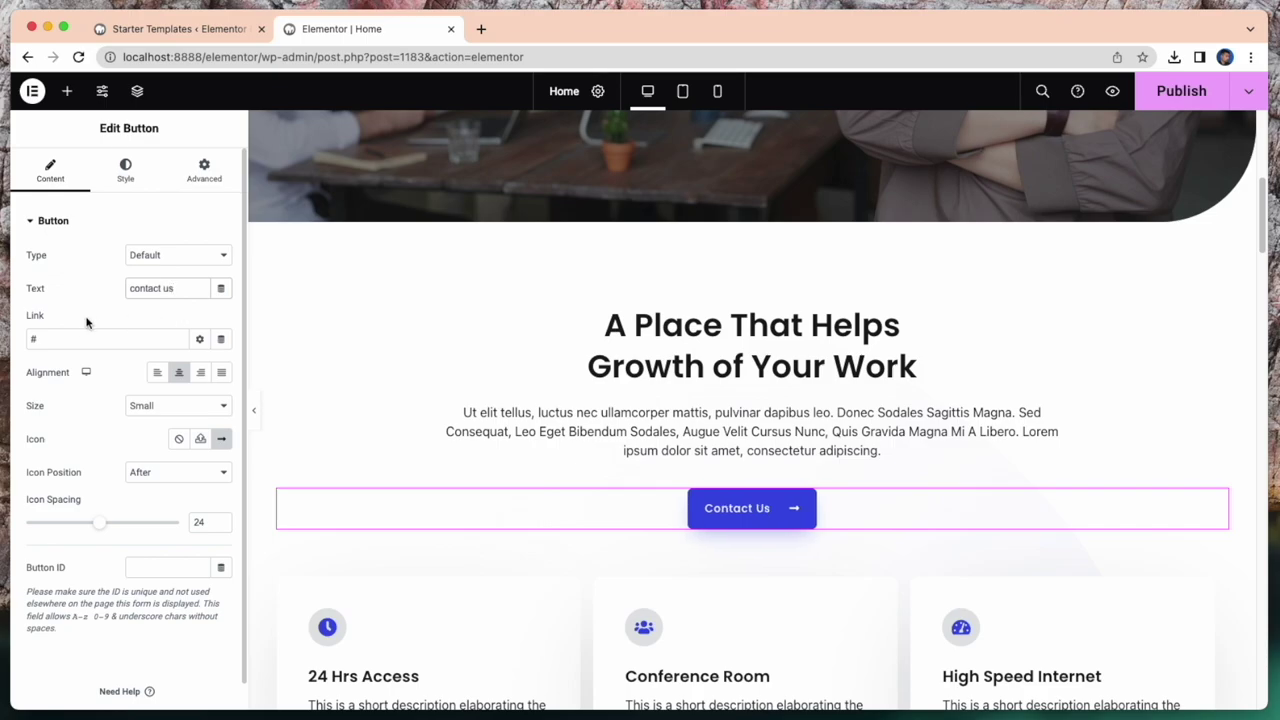
Step: Make the button's link open in a new window
click(64, 339)
click(199, 339)
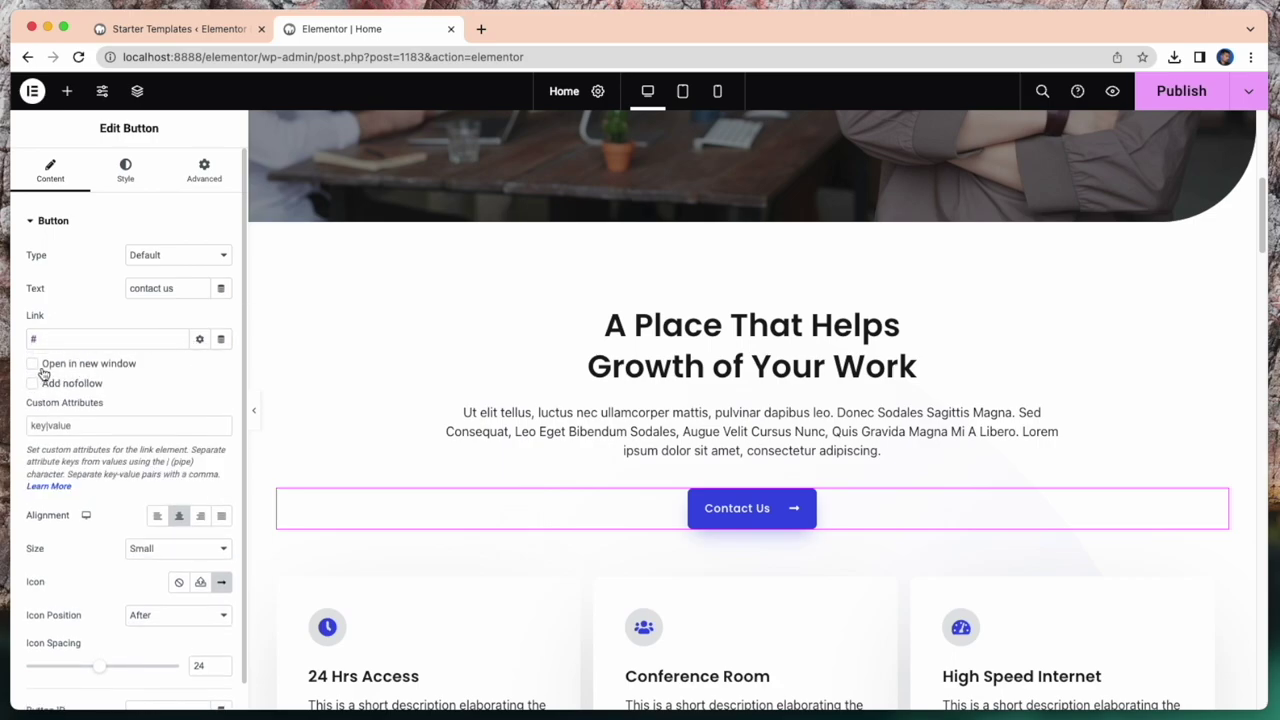
click(33, 365)
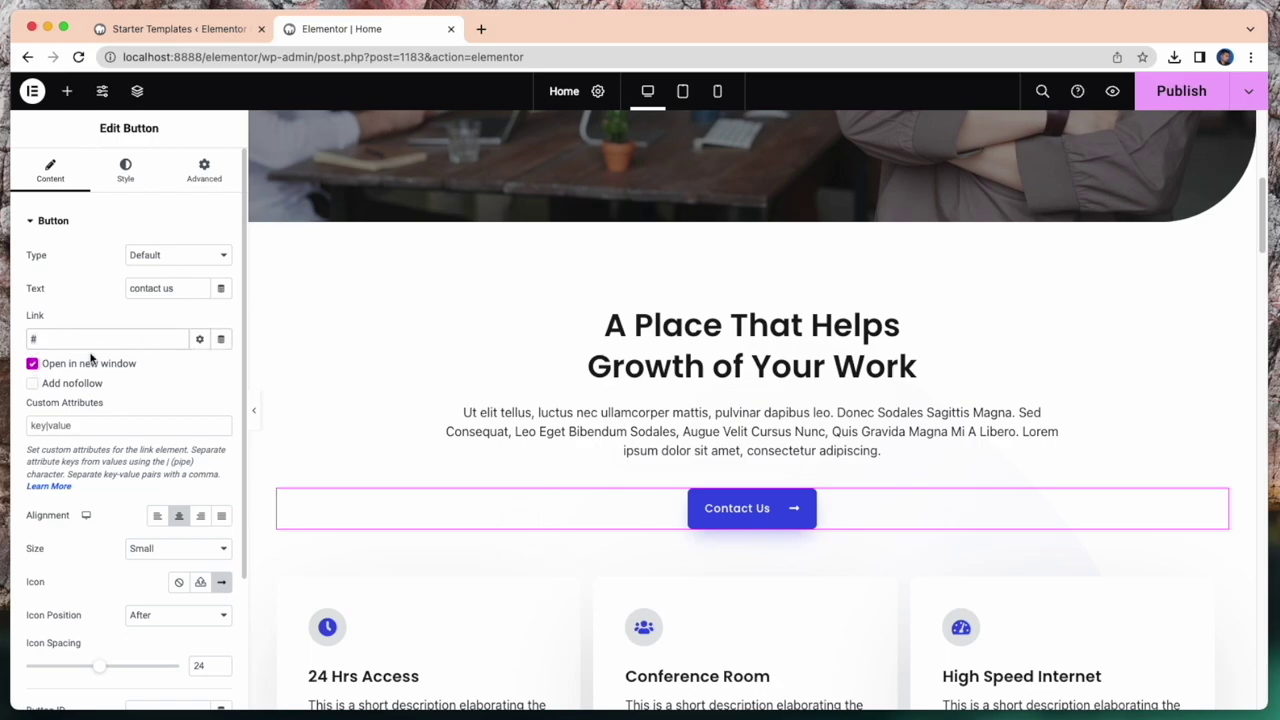
scroll(88, 408, down, 1)
scroll(119, 415, down, 3)
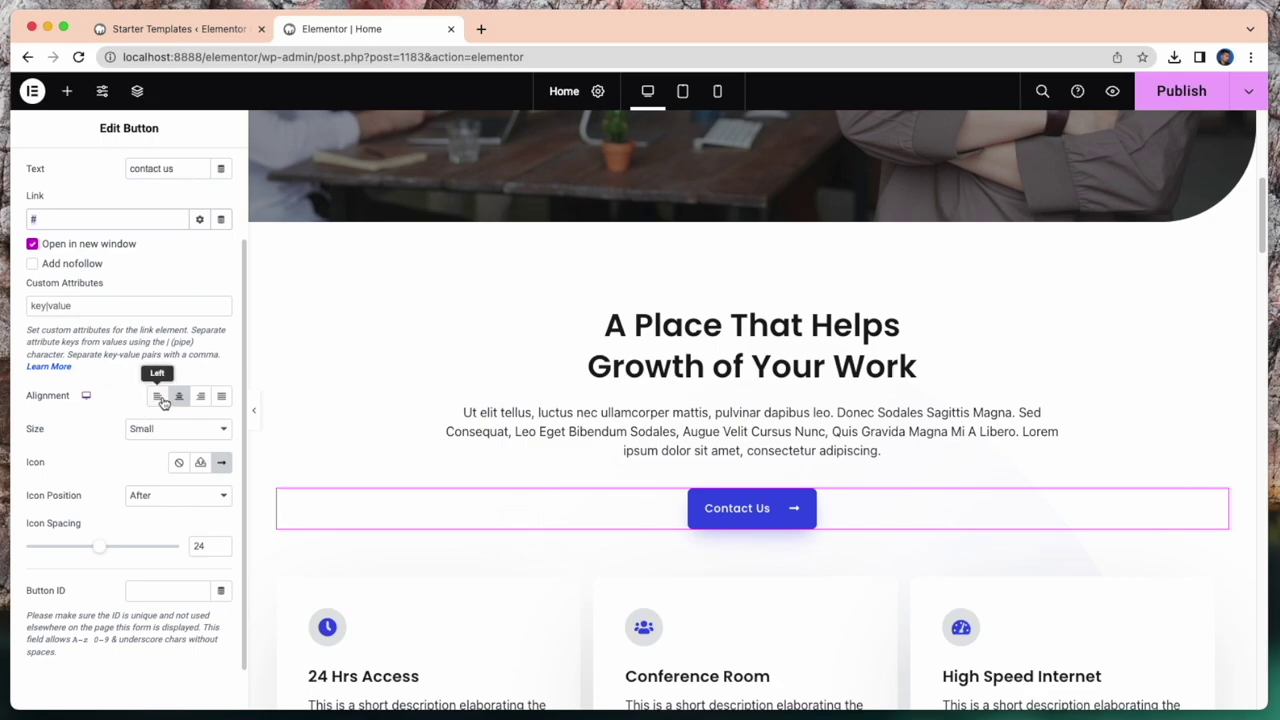
Step: Set the Contact Us button to centre alignment and Medium size
click(157, 396)
click(176, 399)
key(super+z)
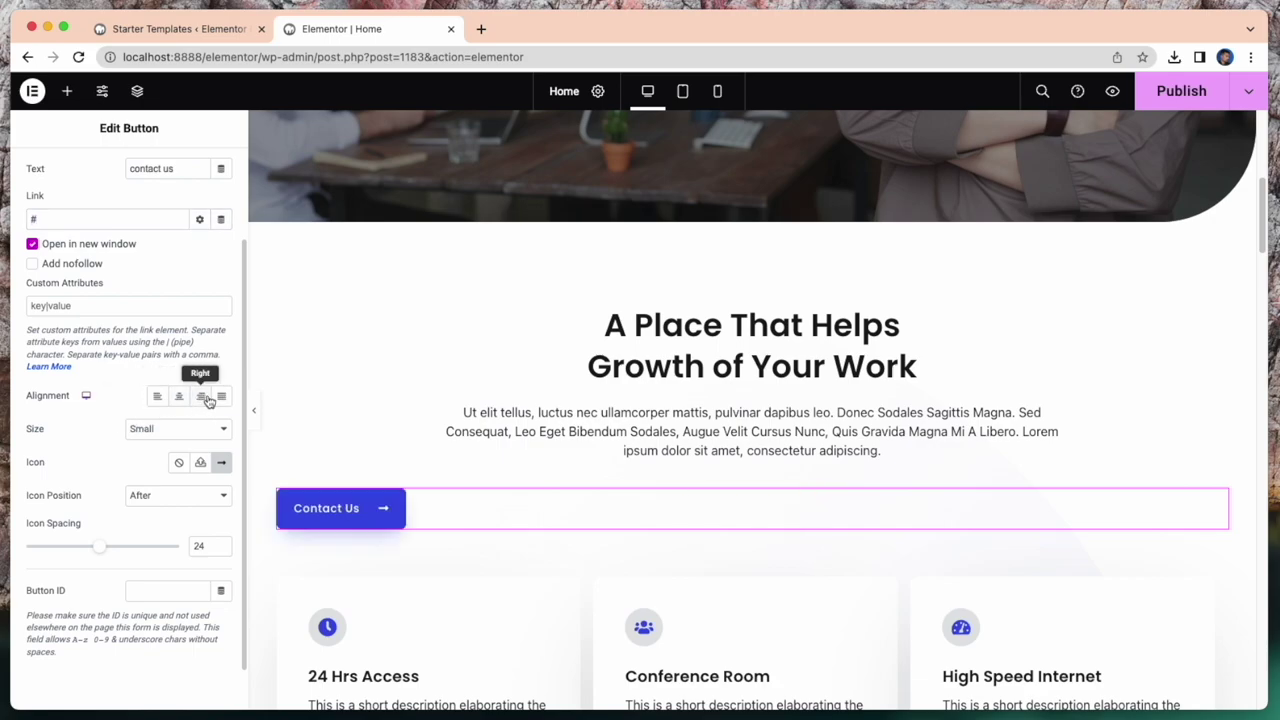
click(178, 398)
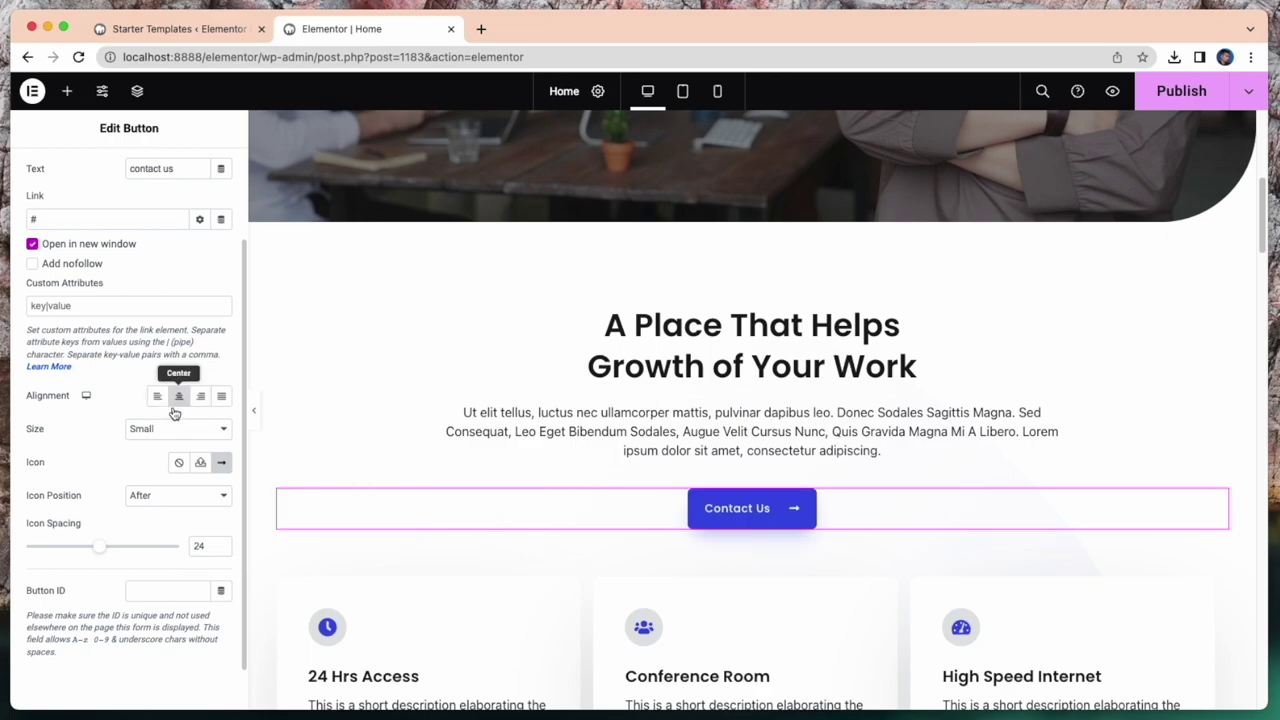
click(160, 430)
click(160, 430)
click(165, 433)
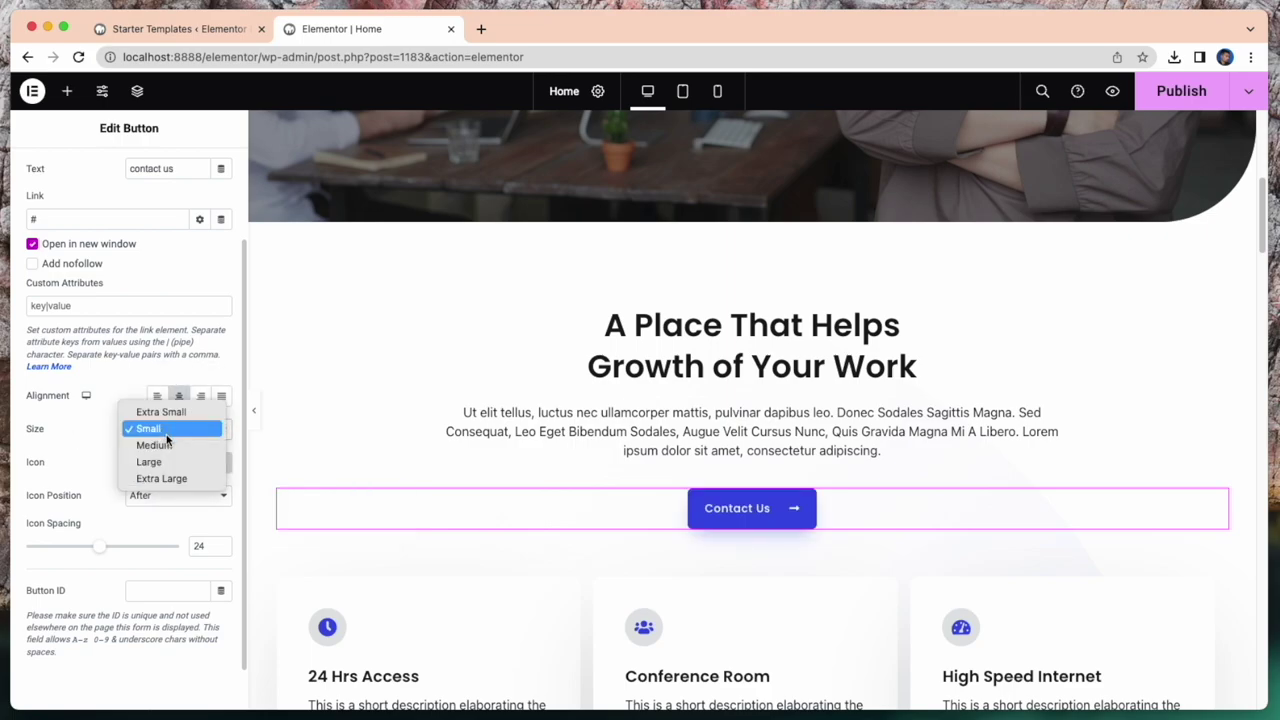
click(163, 446)
scroll(165, 462, down, 1)
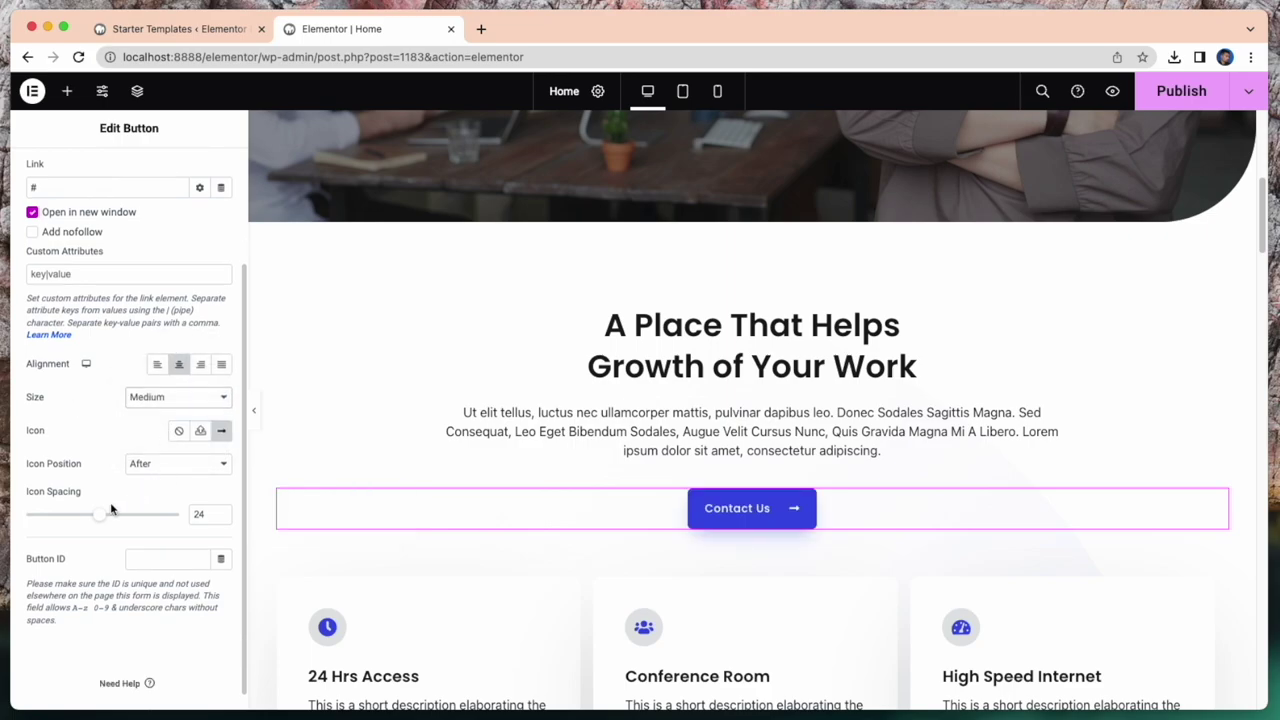
scroll(110, 500, up, 4)
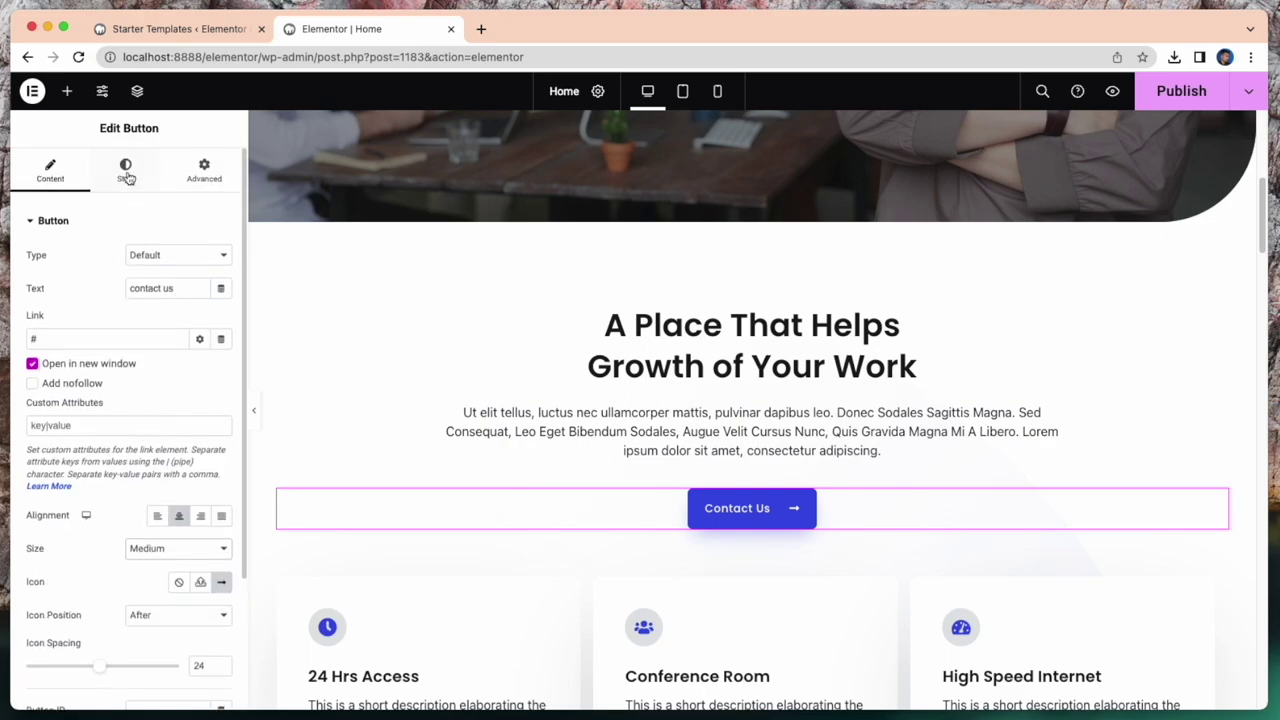
click(125, 171)
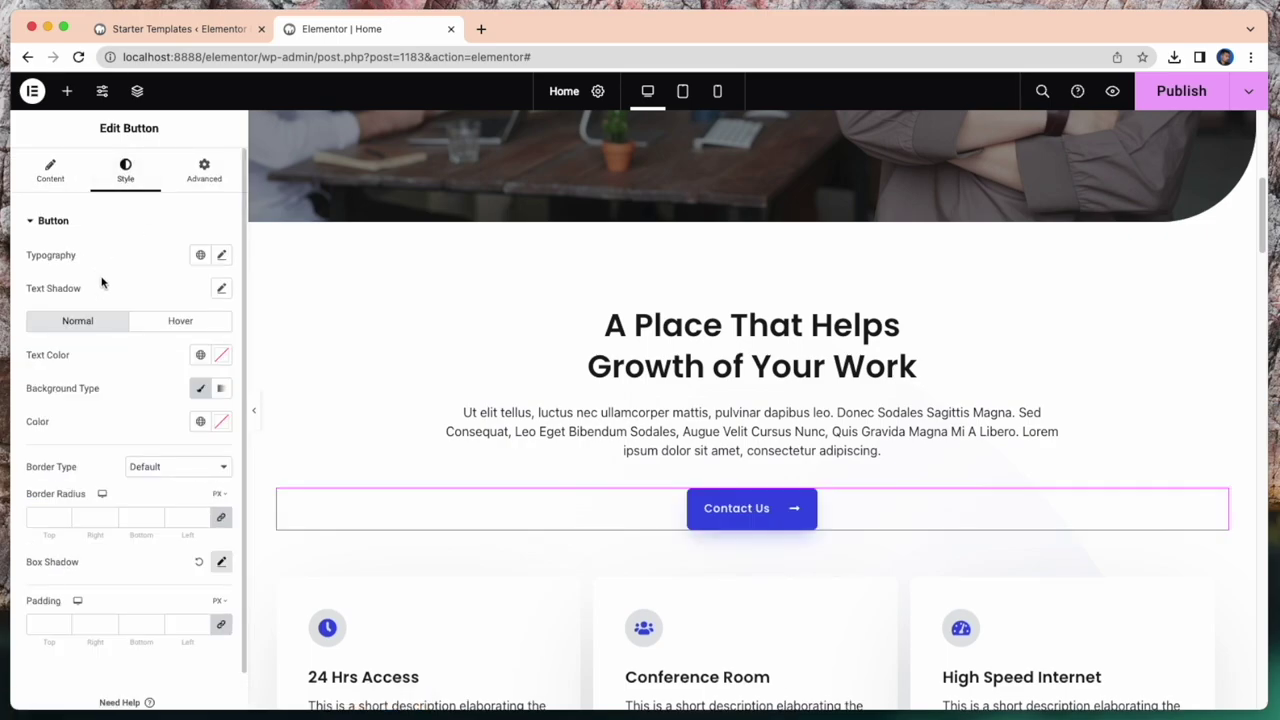
Step: Inspect the button's background and normal/hover border settings without changing them
scroll(125, 500, down, 1)
scroll(150, 350, up, 1)
click(190, 175)
scroll(134, 426, down, 5)
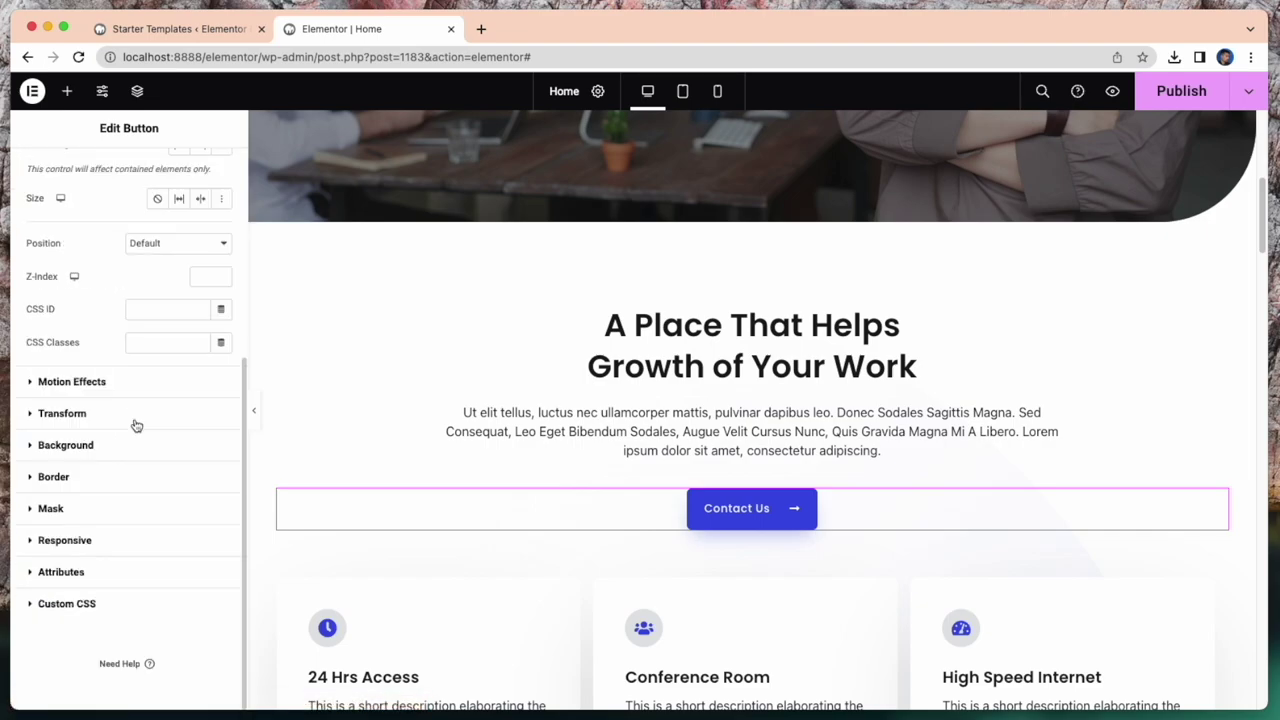
scroll(128, 430, up, 5)
scroll(110, 450, down, 4)
click(66, 445)
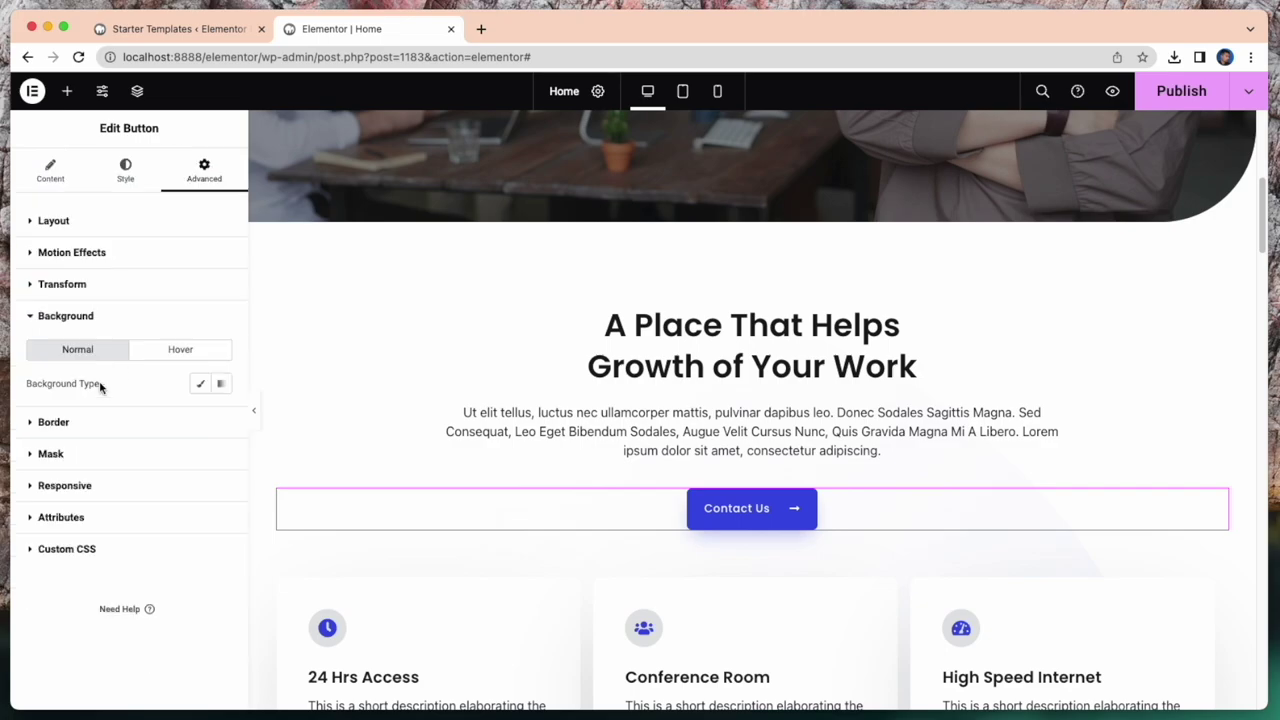
click(55, 423)
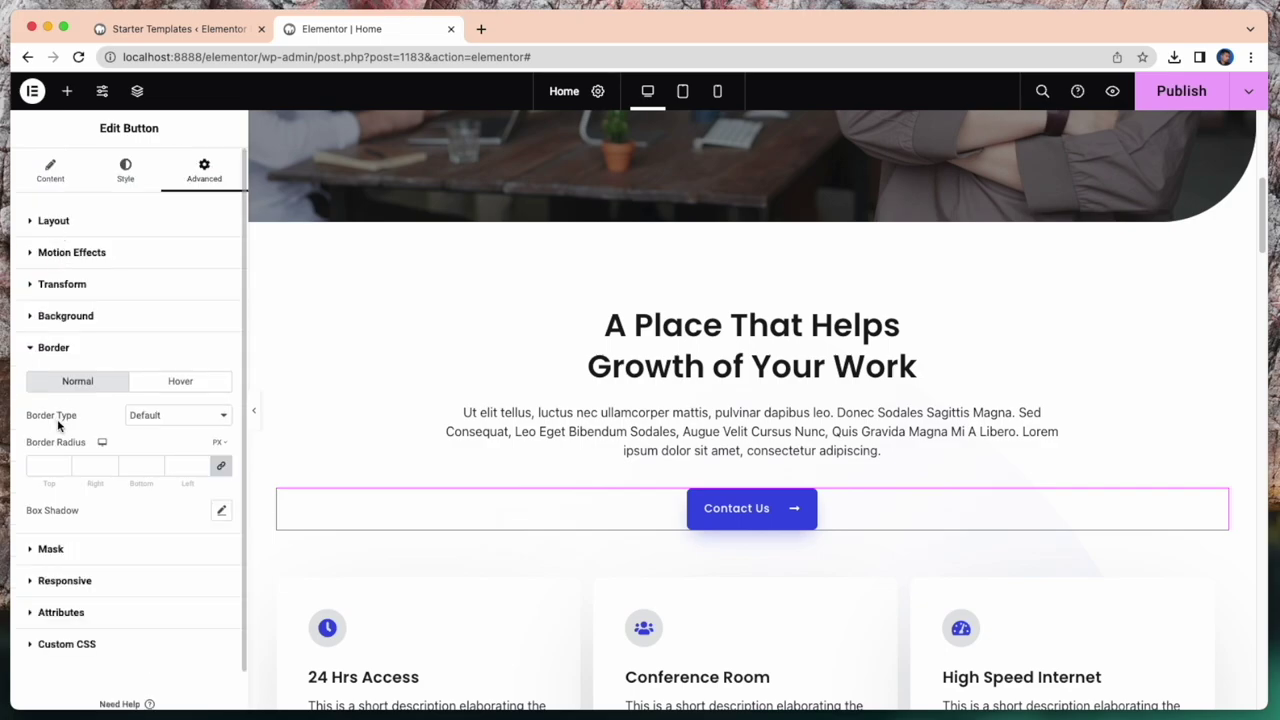
click(174, 383)
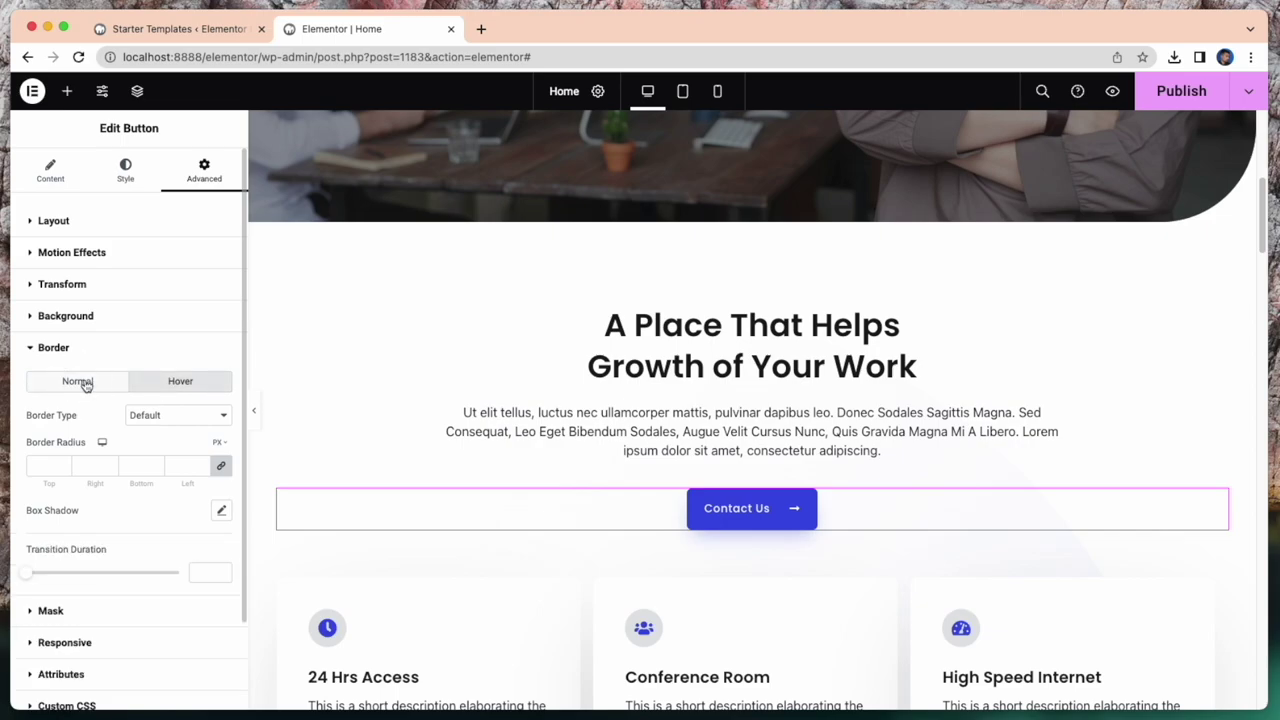
click(88, 384)
Step: Select the chair photo beside 'Space to make your greatest impact.'
click(26, 58)
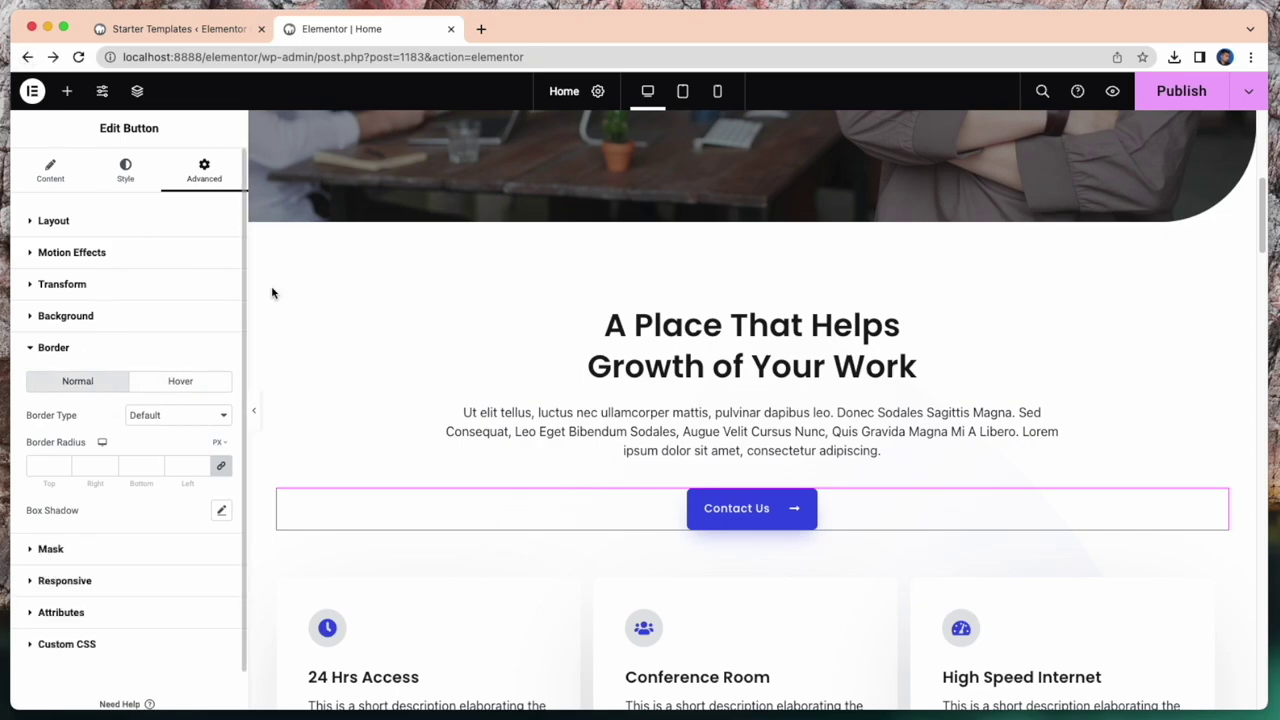
scroll(490, 258, down, 4)
scroll(490, 258, down, 5)
click(407, 290)
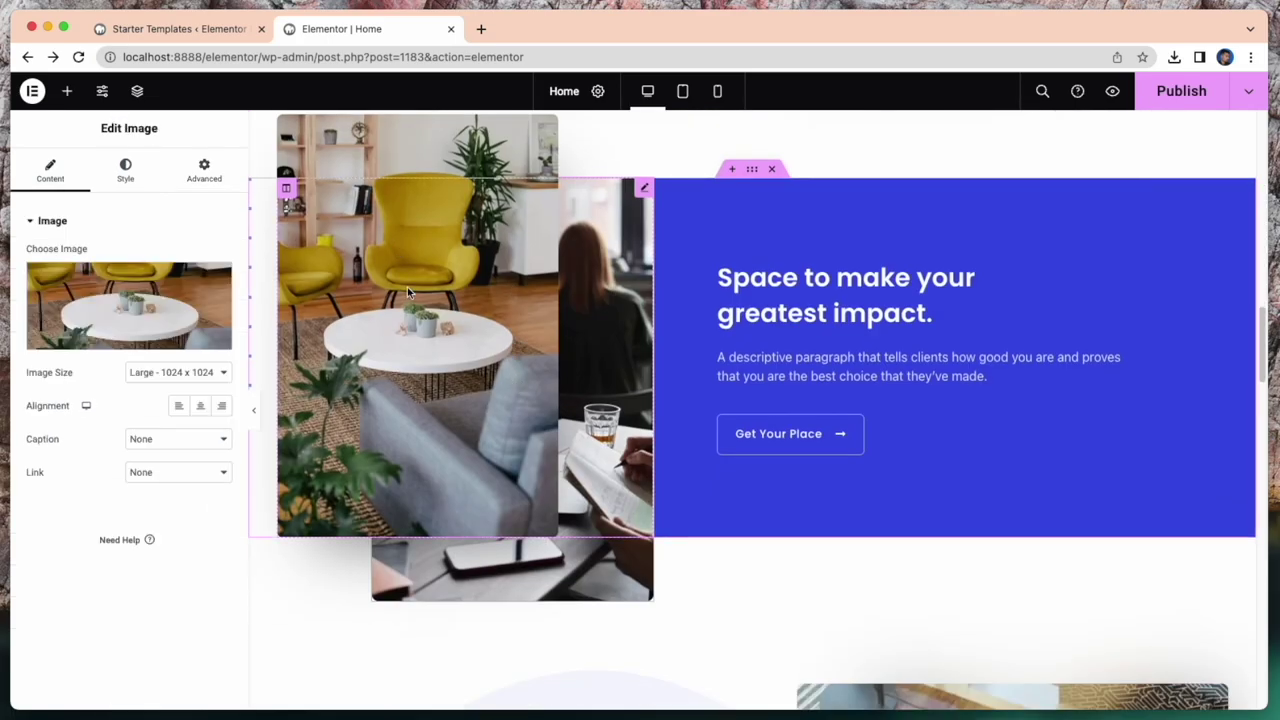
Step: Upload the coffeeshop cover PNG from Downloads and insert it as that section's image
click(168, 314)
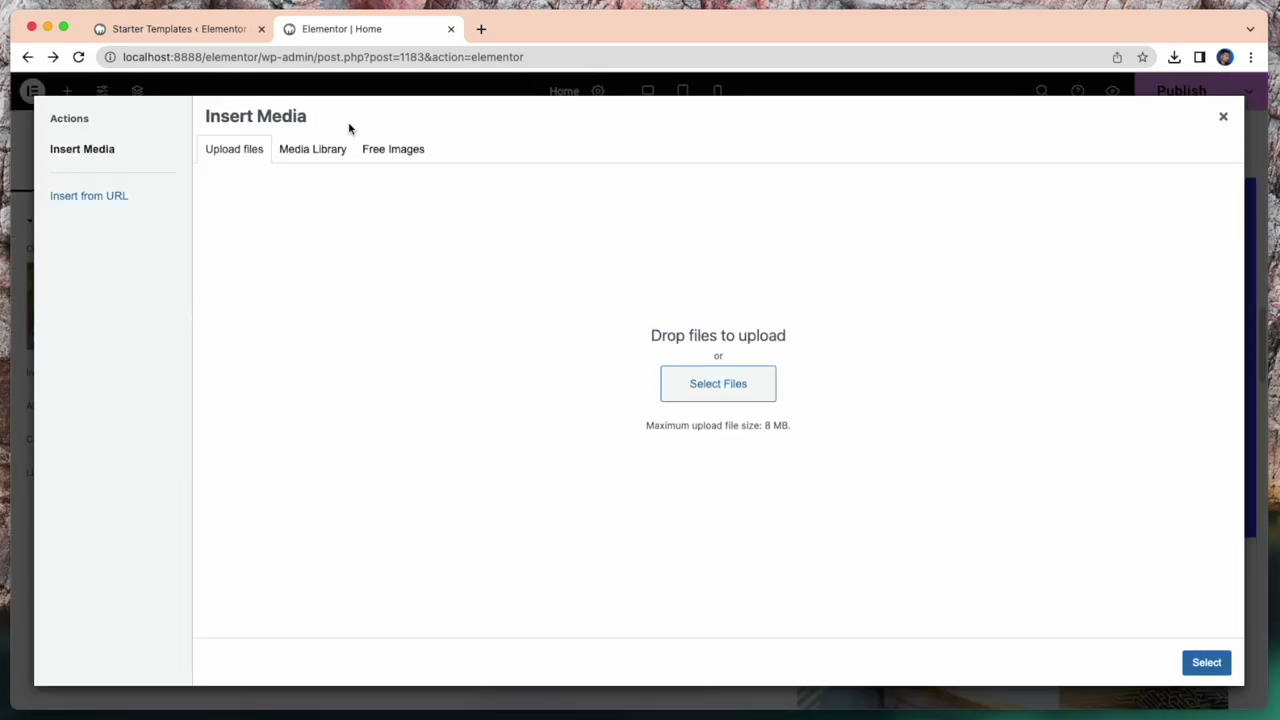
click(315, 138)
click(704, 388)
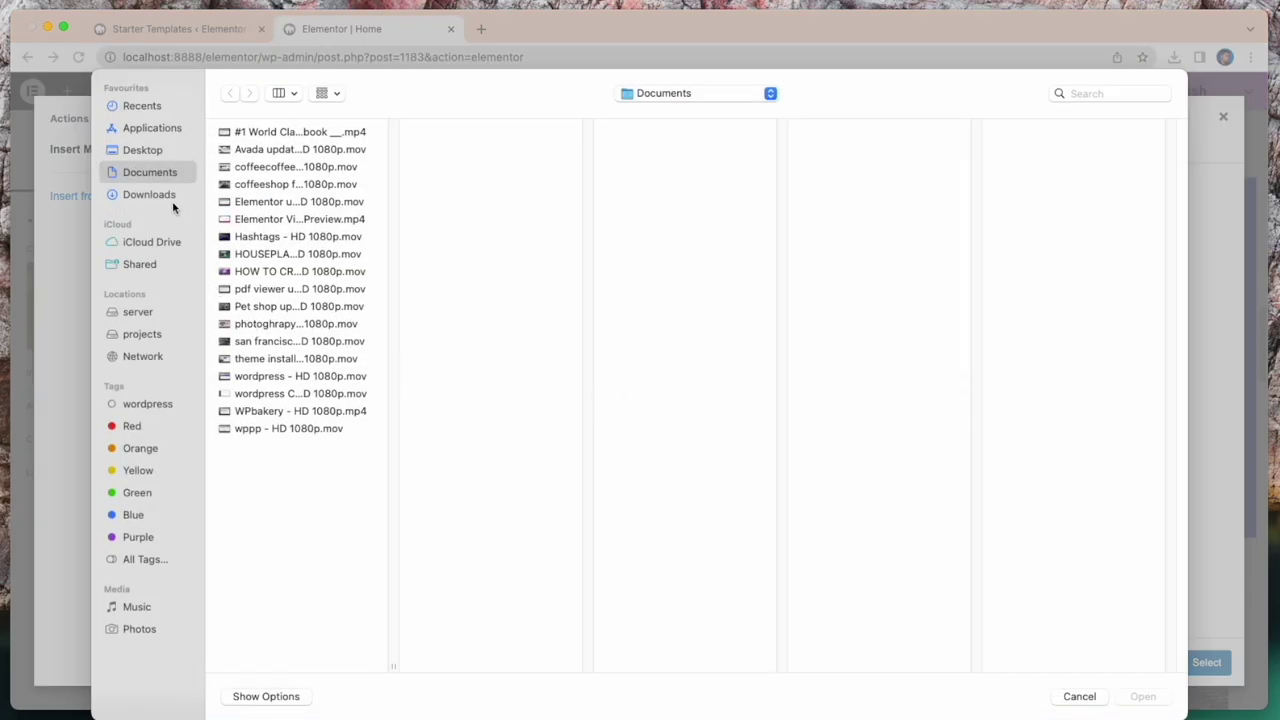
click(172, 203)
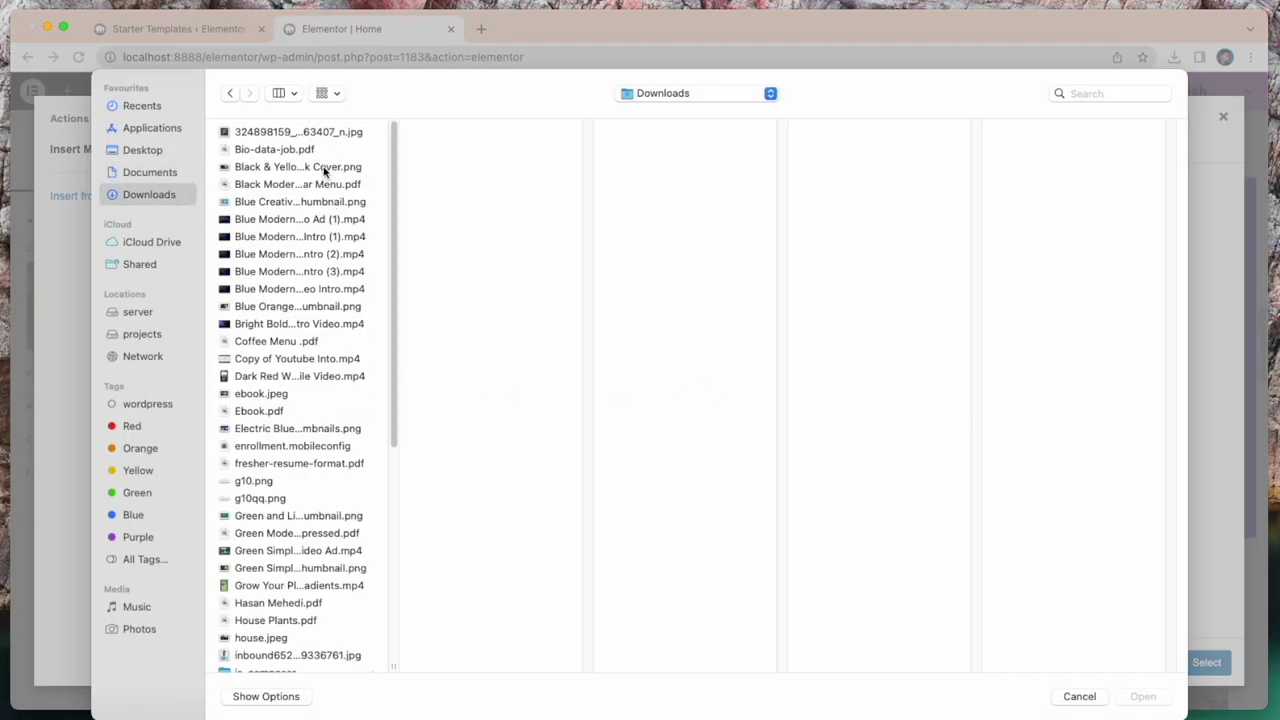
click(313, 166)
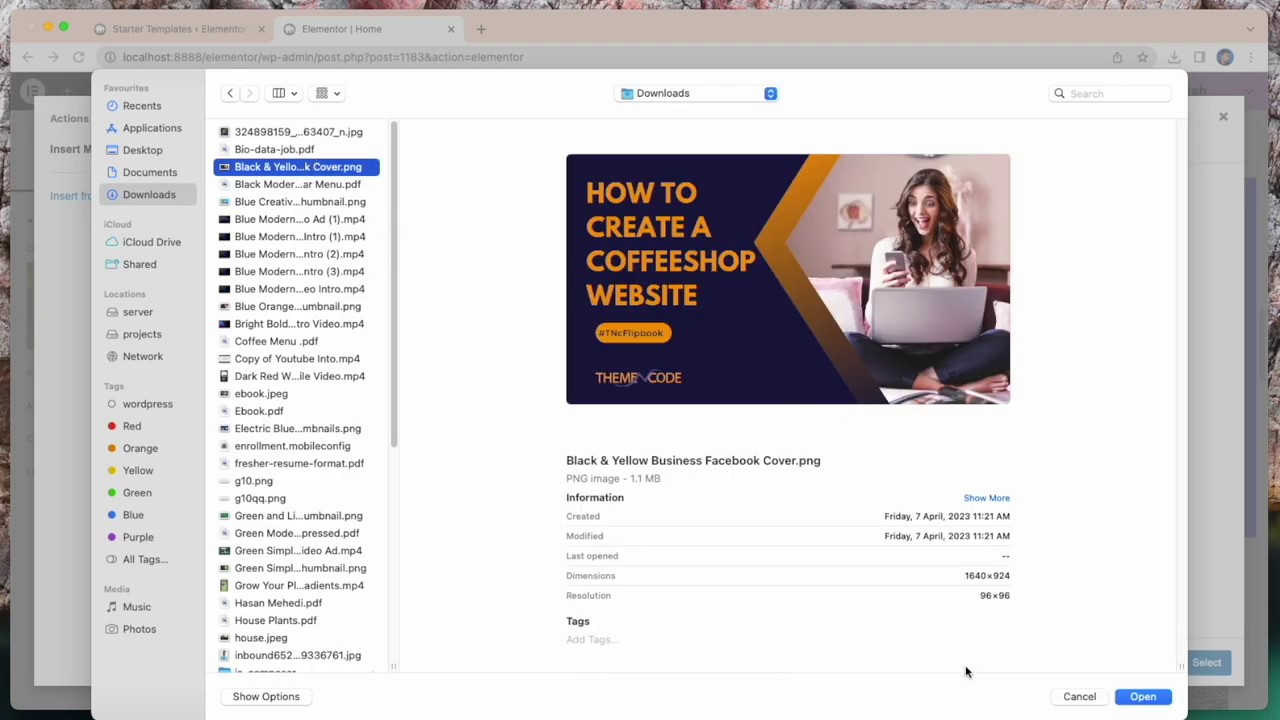
click(1138, 699)
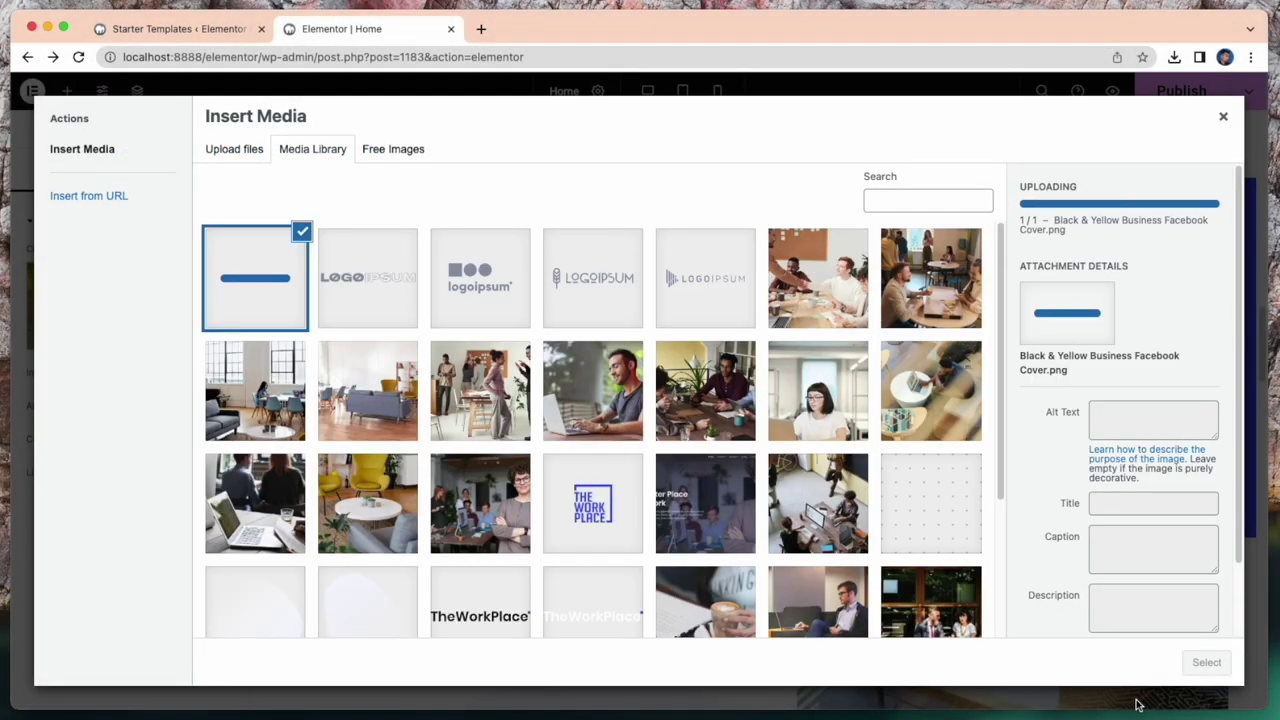
scroll(600, 520, down, 3)
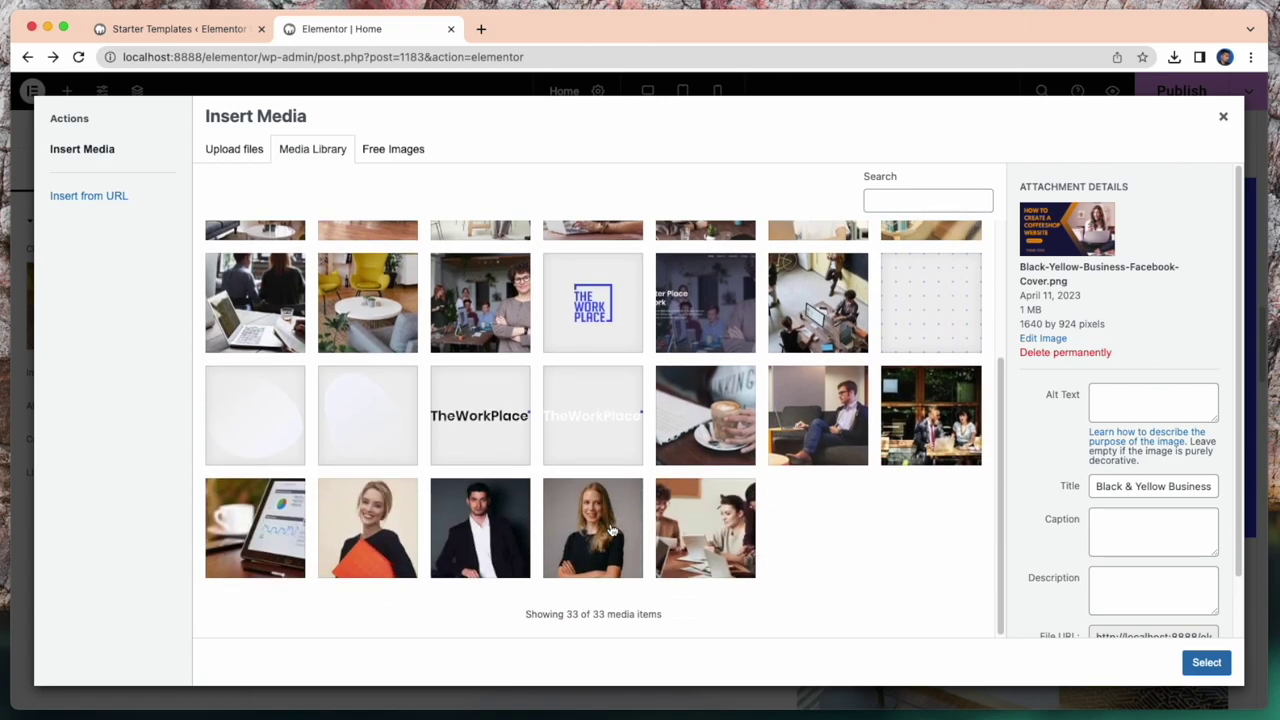
scroll(608, 550, up, 4)
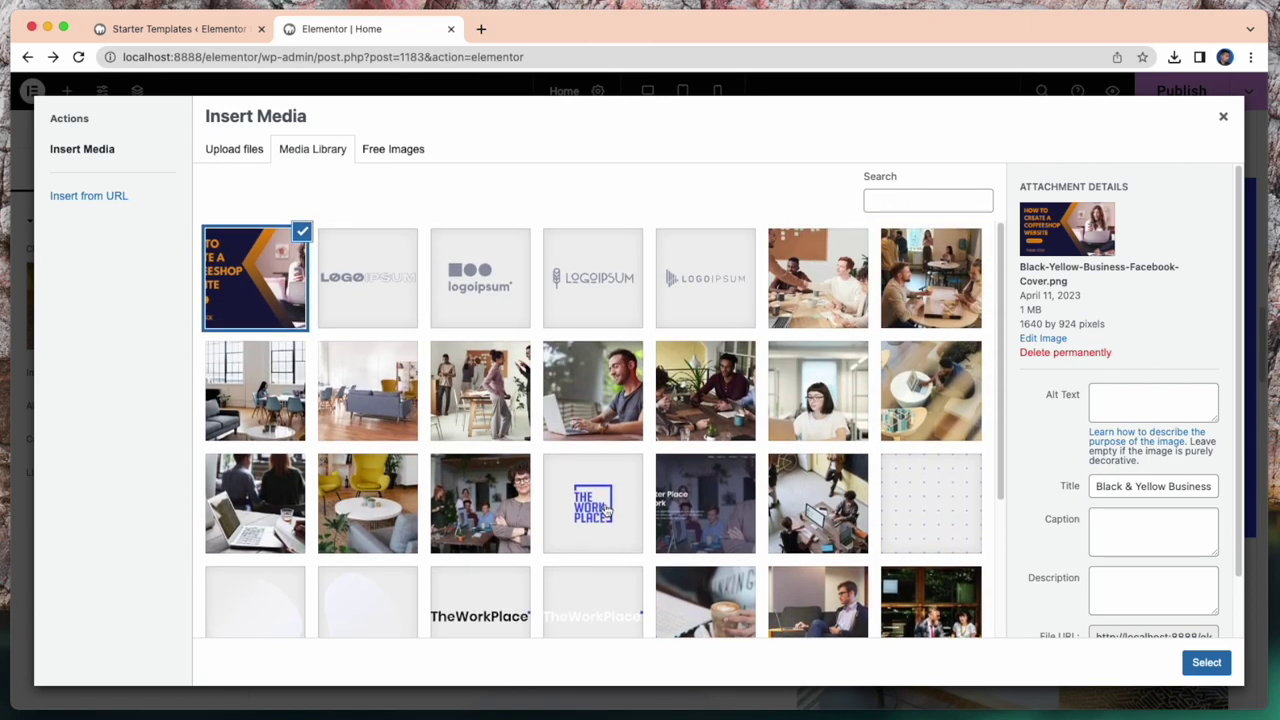
click(1200, 662)
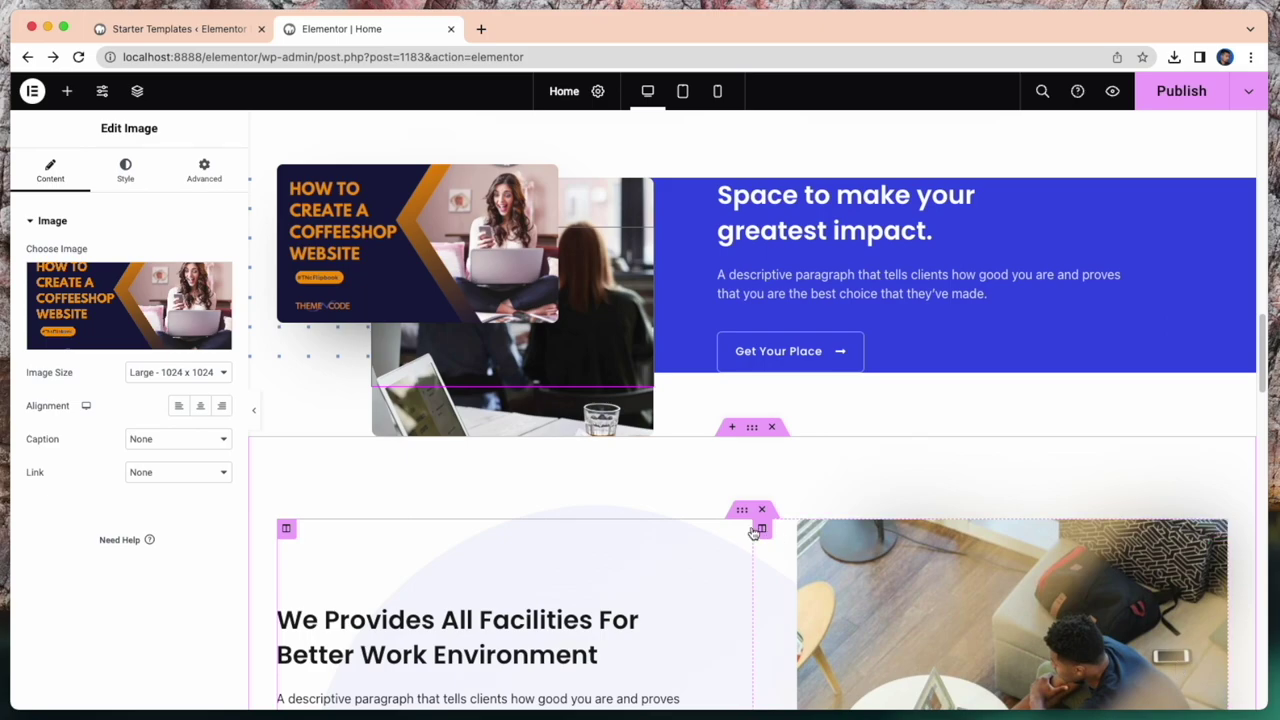
Step: Set the image size to Large - 1024 x 1024 after trying Thumbnail
click(224, 370)
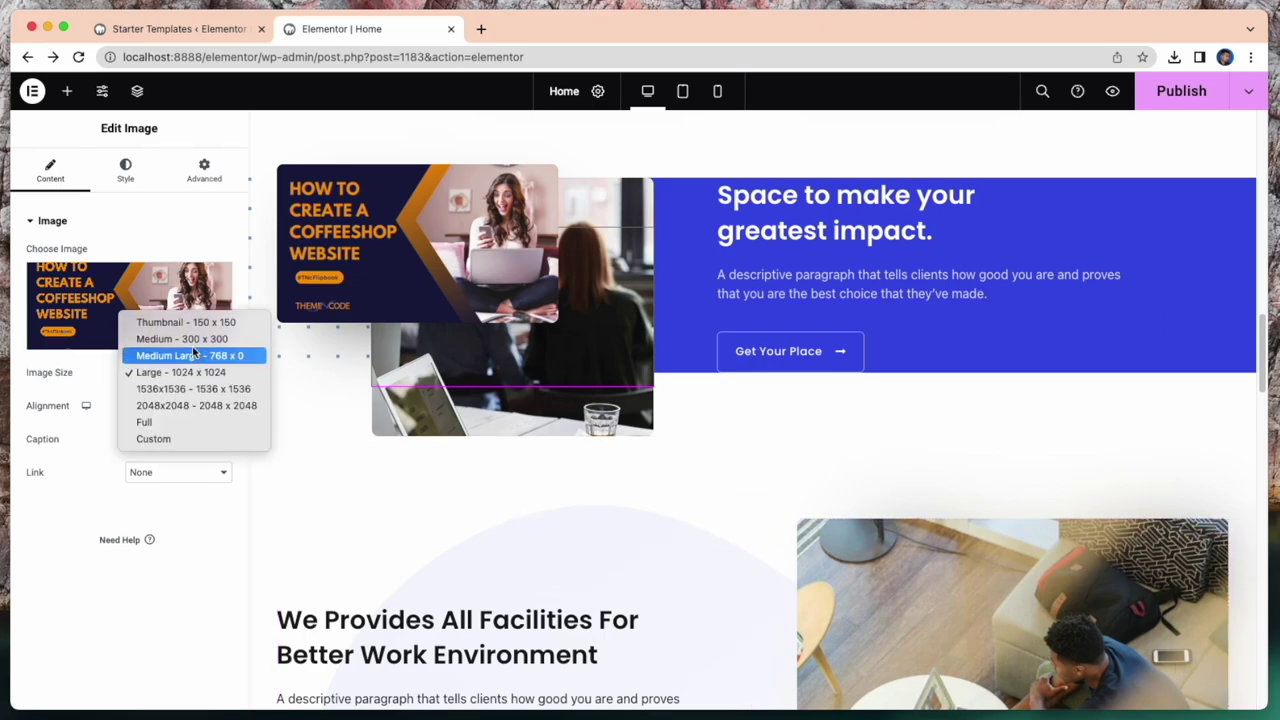
click(188, 324)
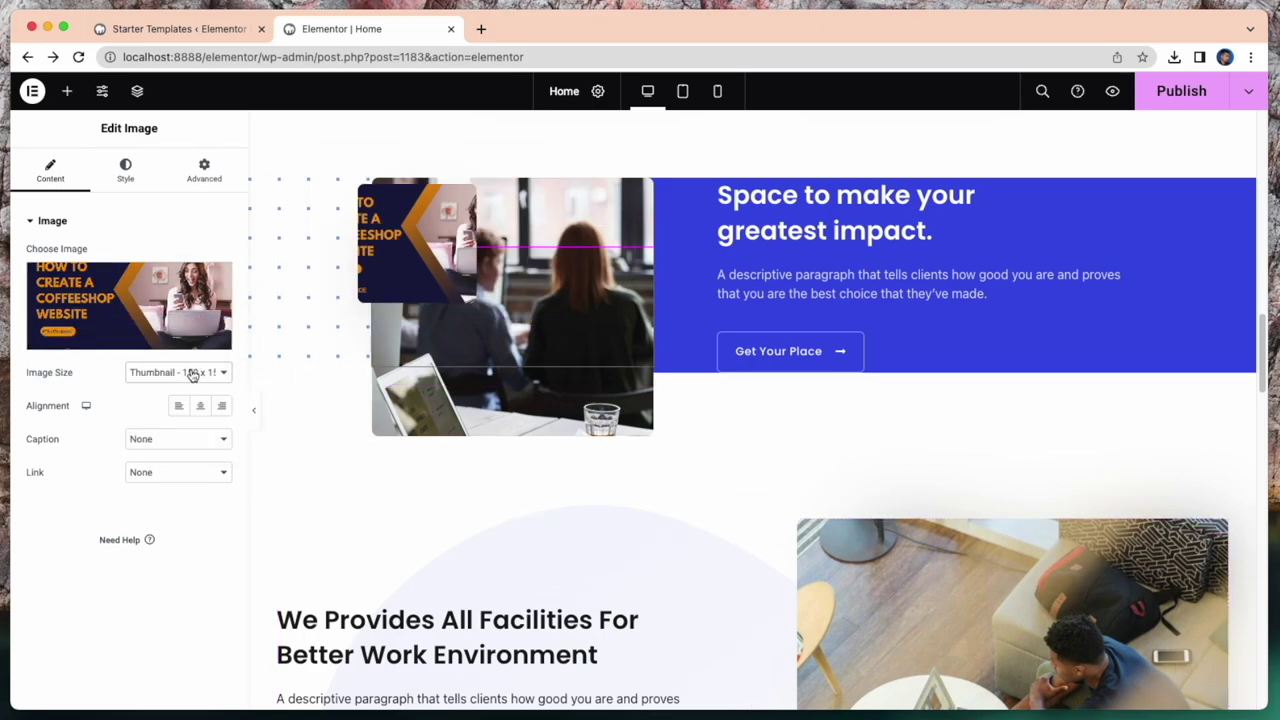
click(162, 373)
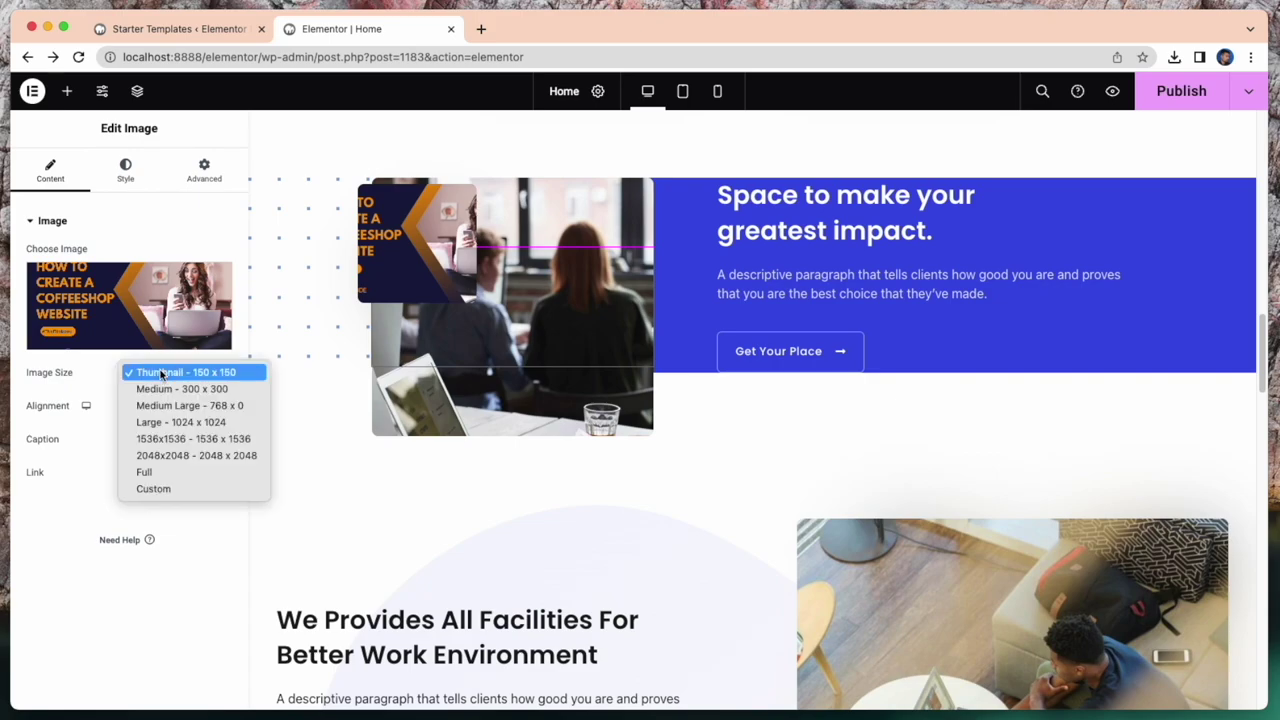
click(186, 423)
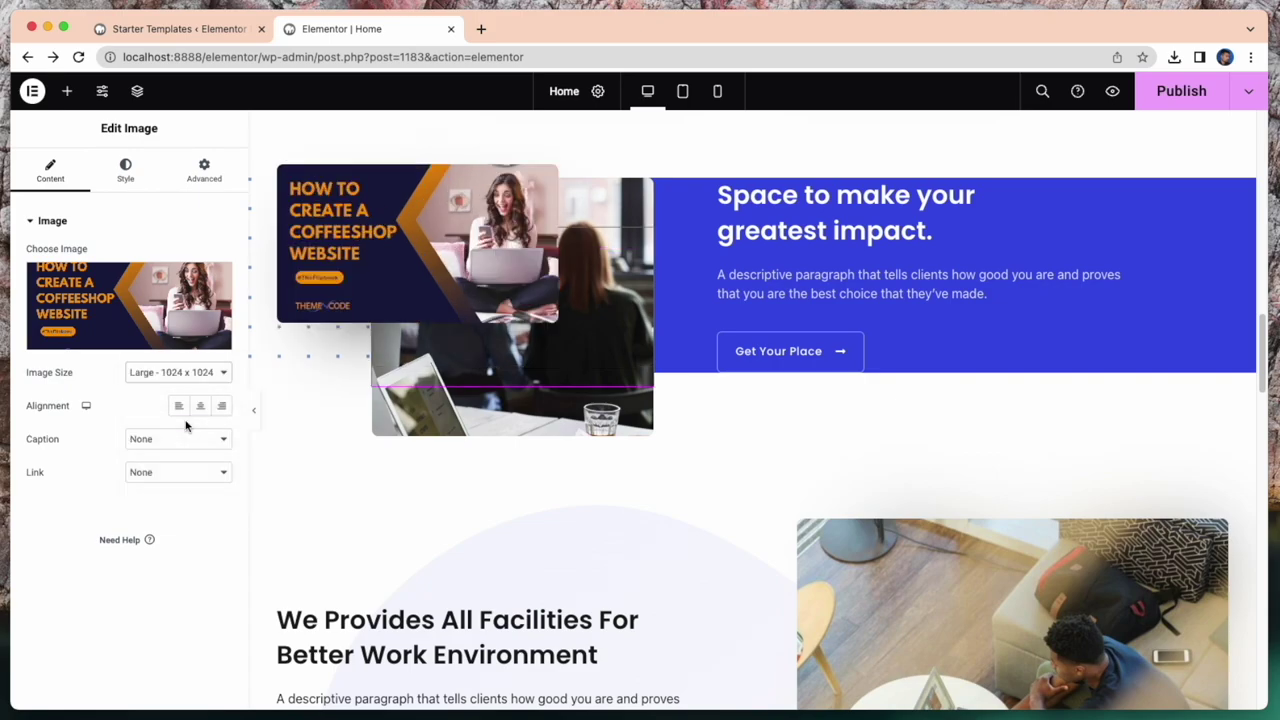
click(125, 170)
scroll(577, 491, down, 3)
scroll(750, 450, up, 3)
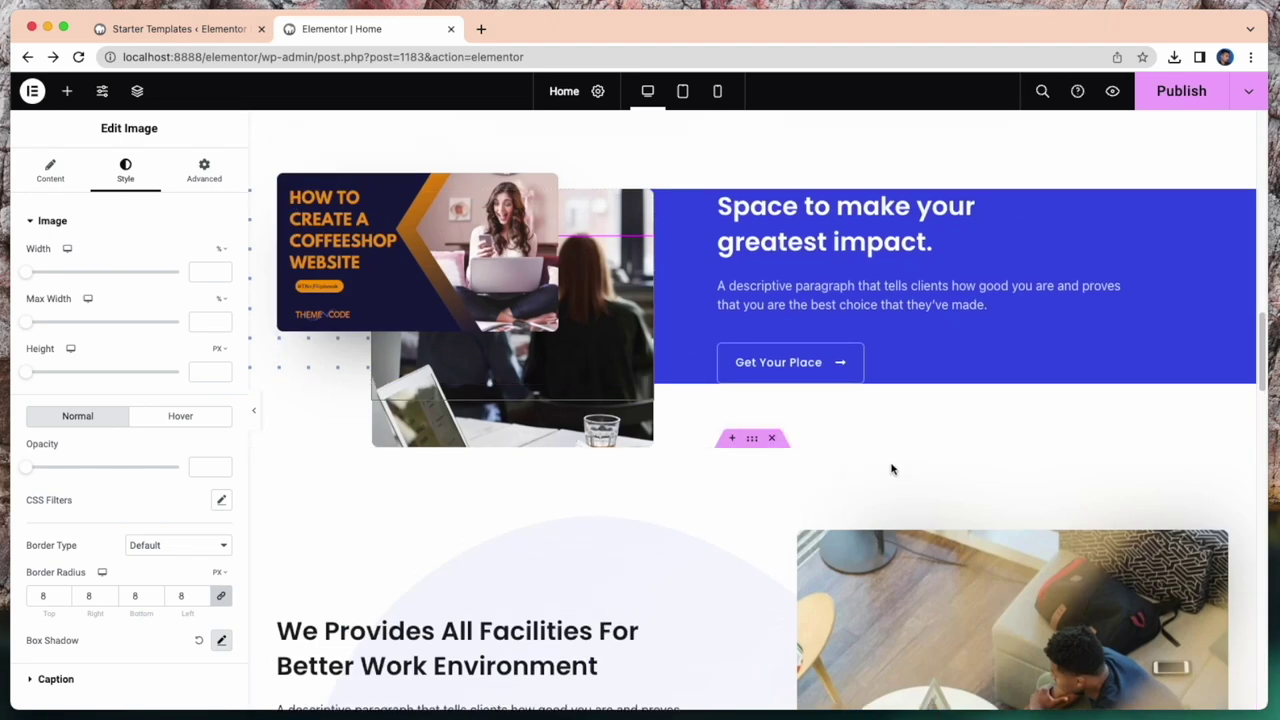
scroll(930, 467, down, 2)
click(960, 463)
Step: Replace the facilities-section photo with the Media Library image of people around an office table
scroll(945, 420, down, 3)
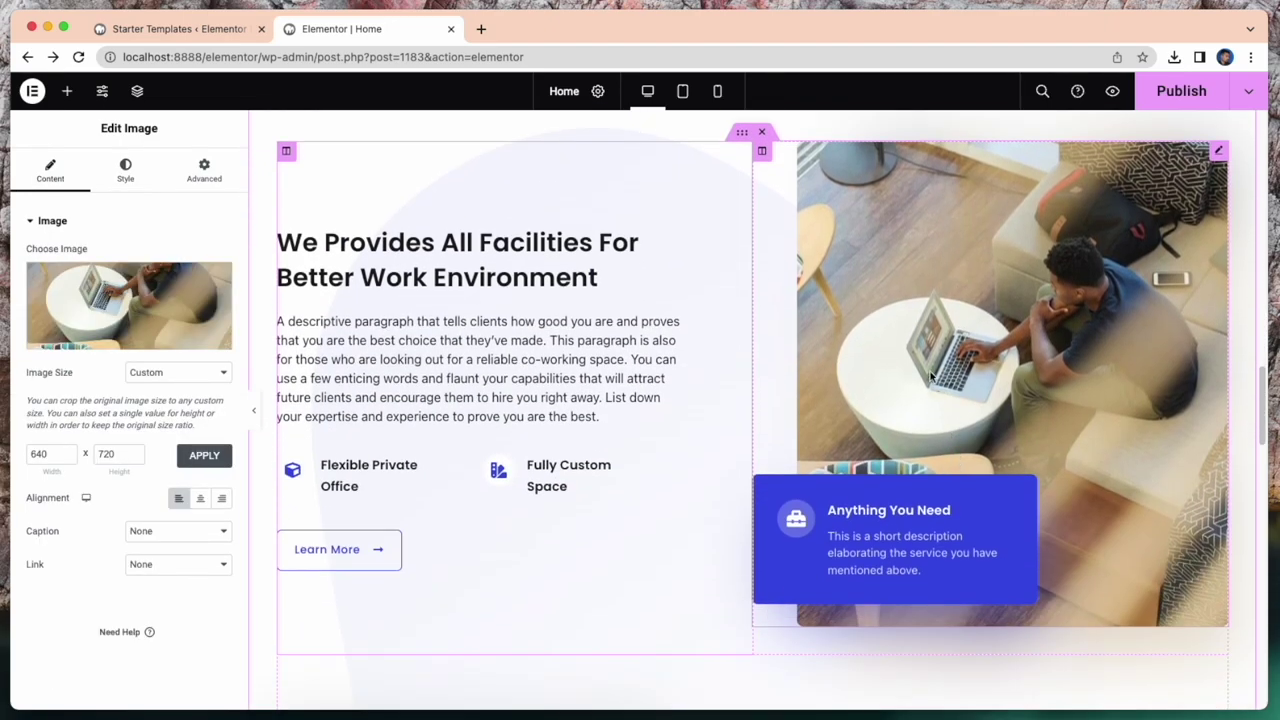
click(90, 340)
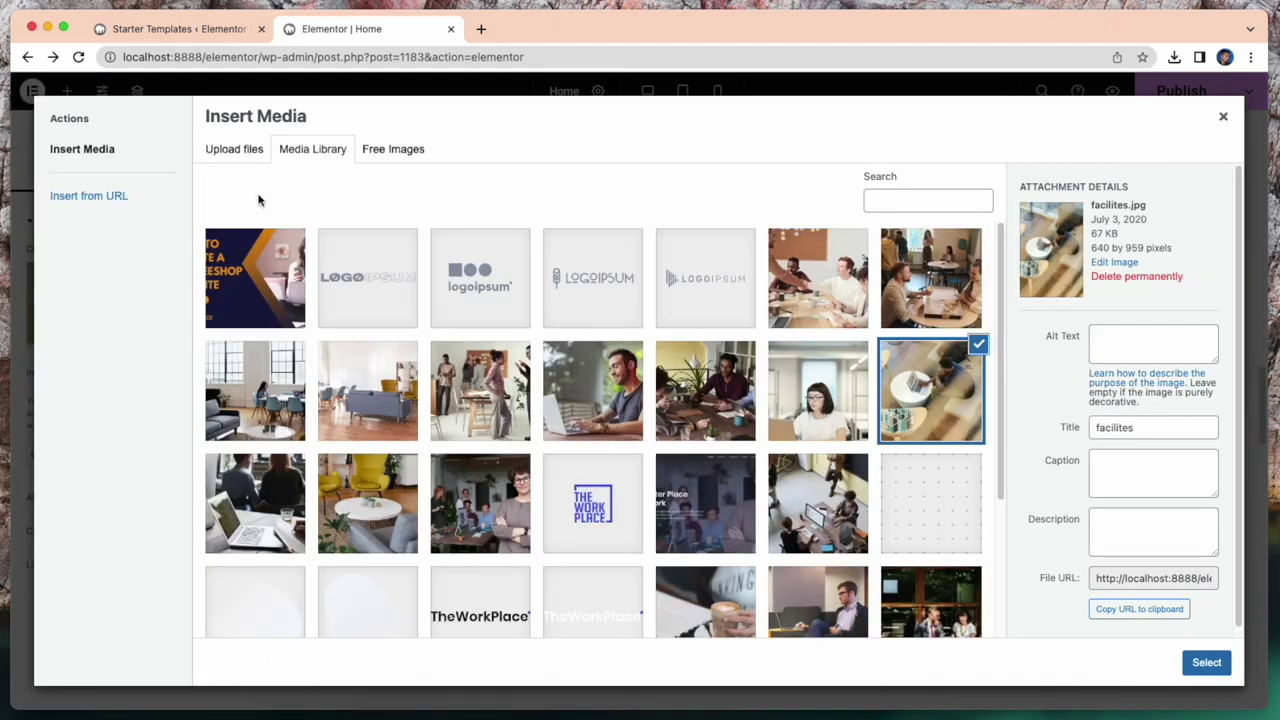
click(478, 402)
click(1206, 662)
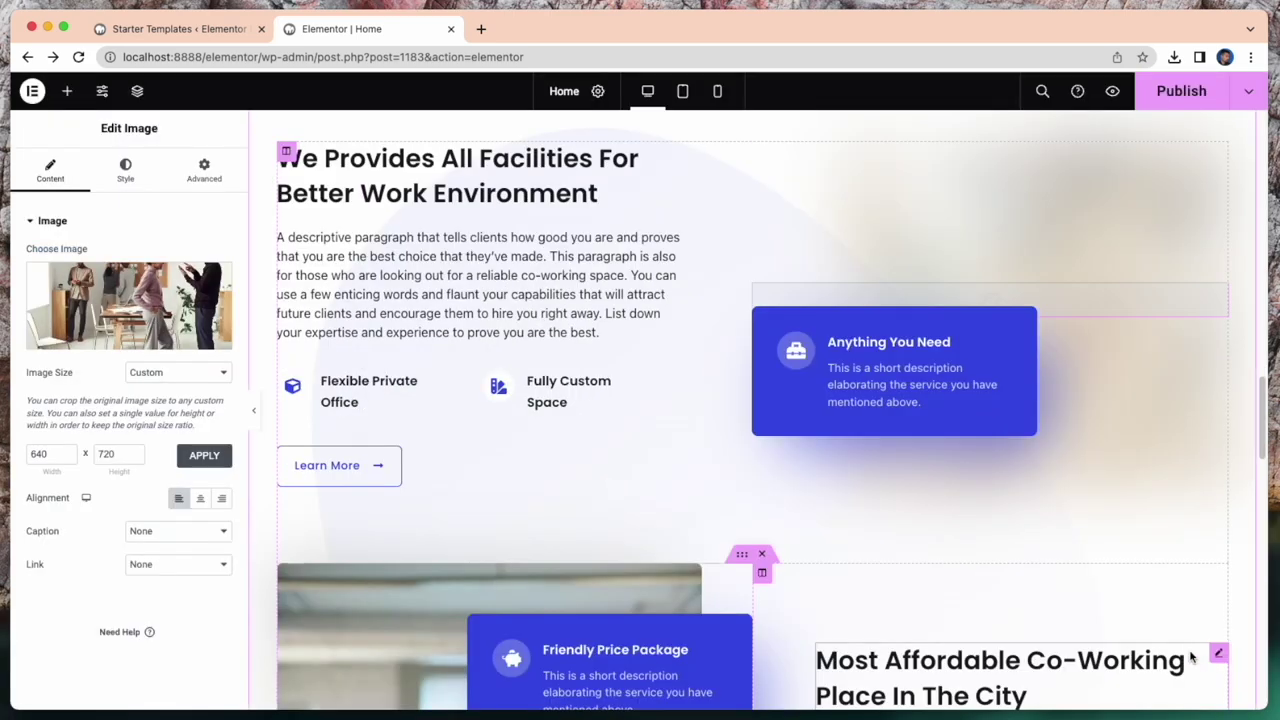
scroll(975, 566, down, 1)
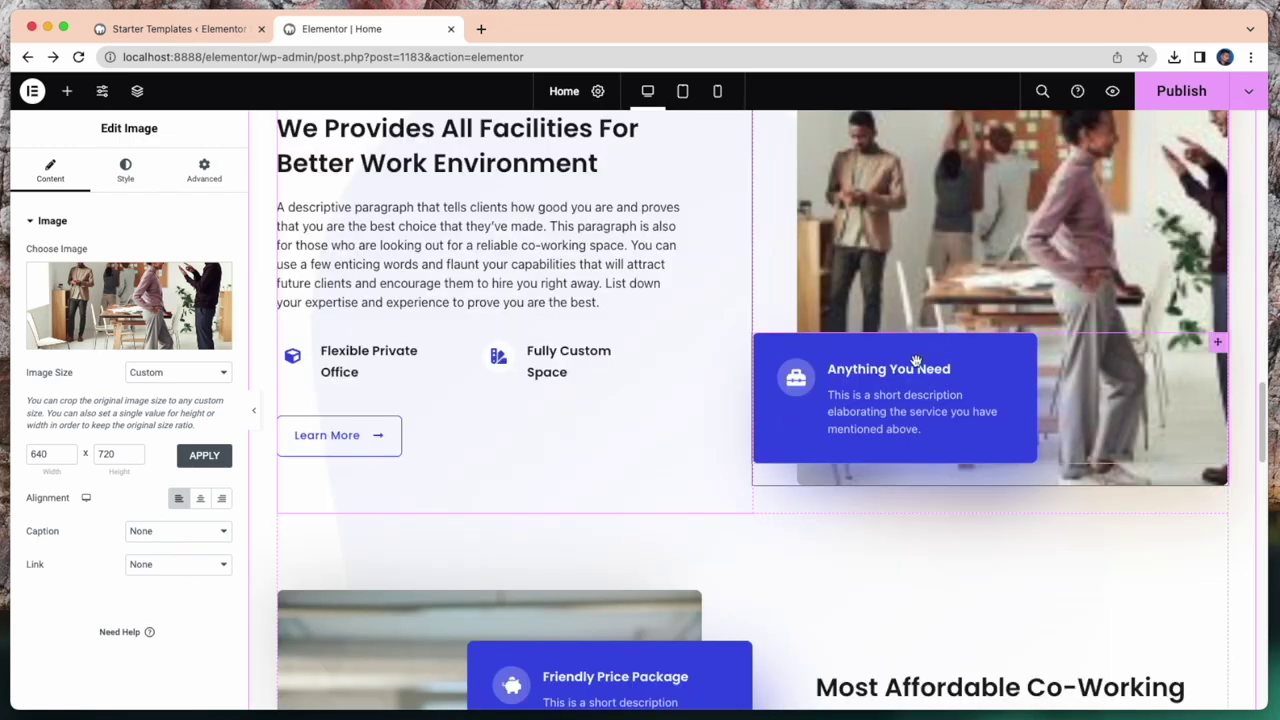
click(897, 376)
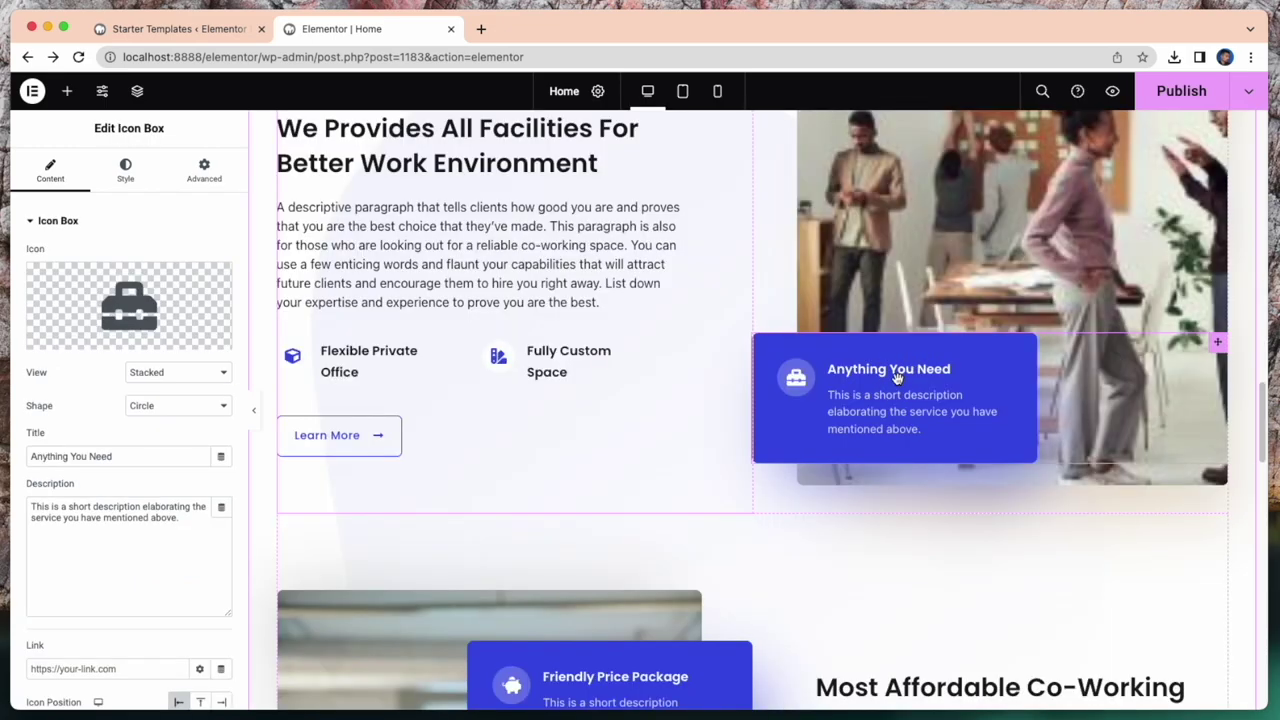
Step: Delete all of the Anything You Need box's description text
scroll(138, 497, down, 1)
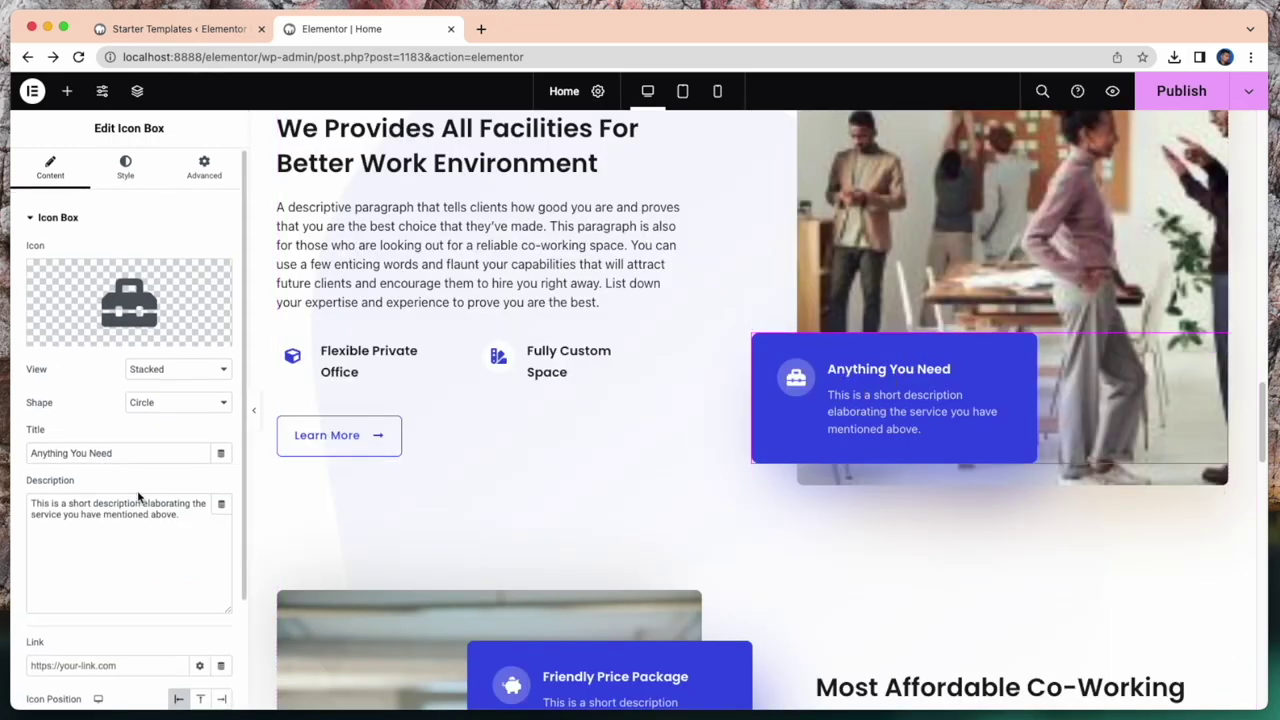
drag(213, 517, 31, 506)
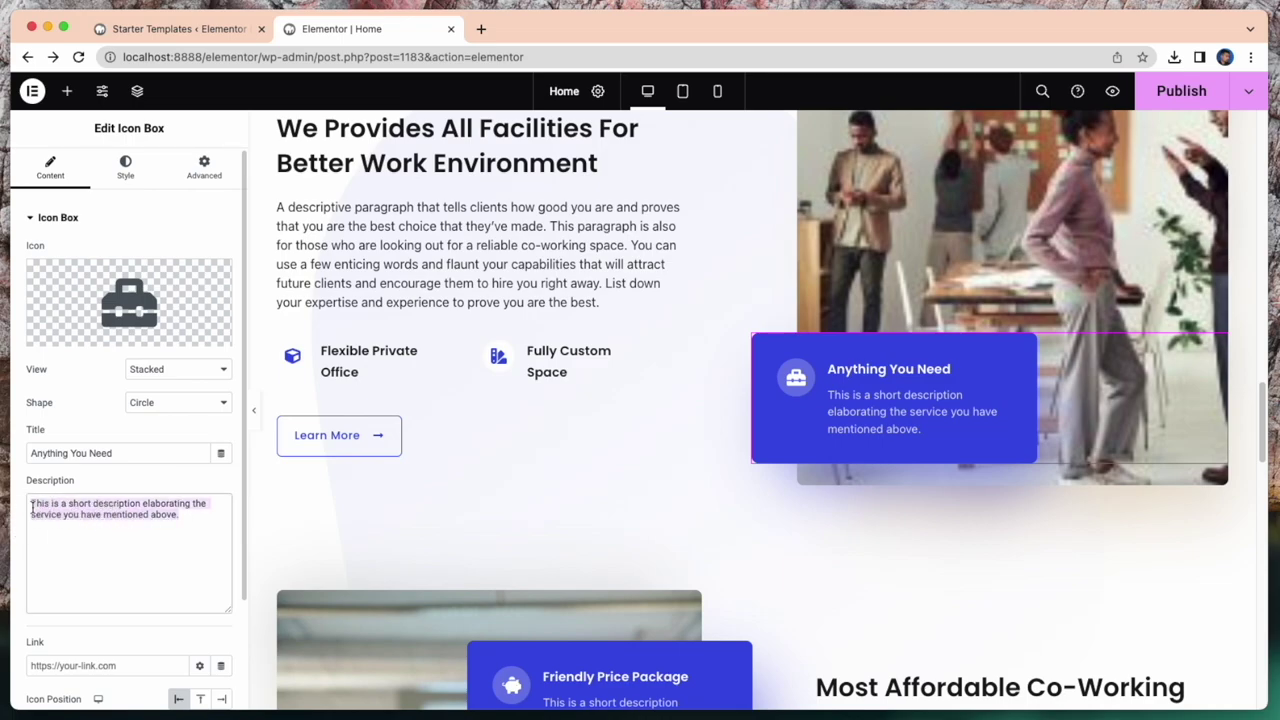
key(BackSpace)
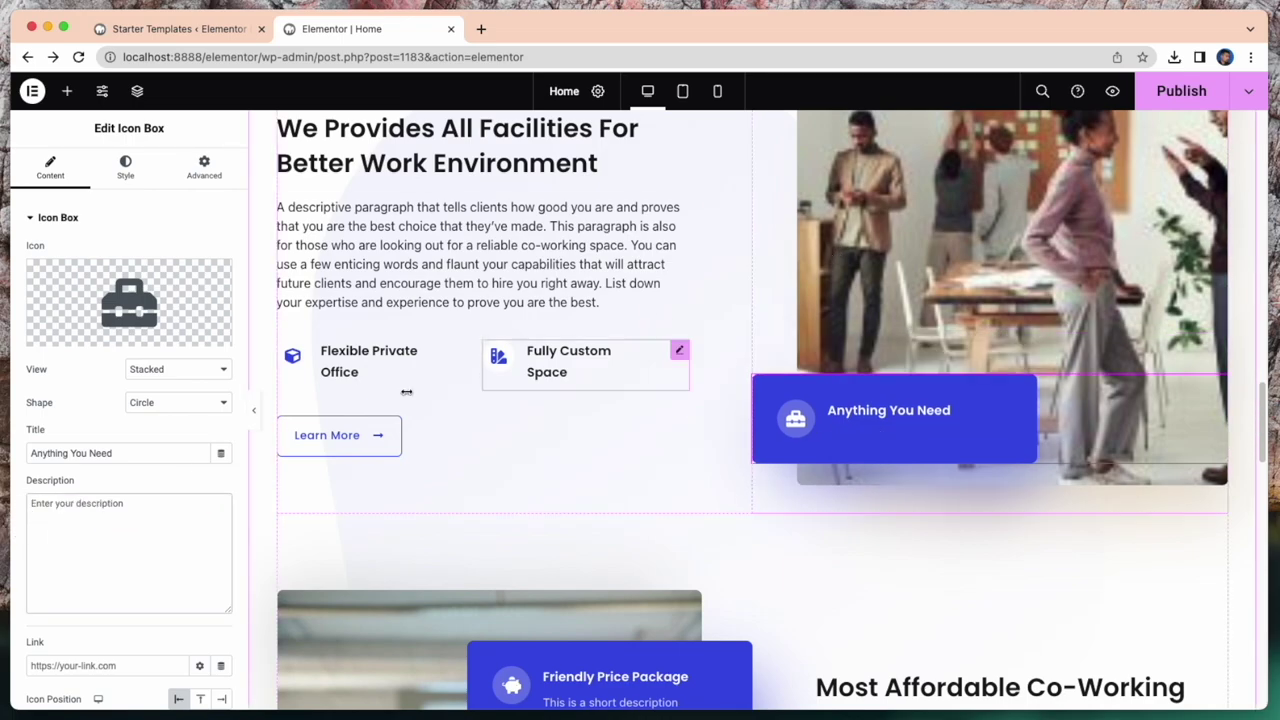
click(145, 452)
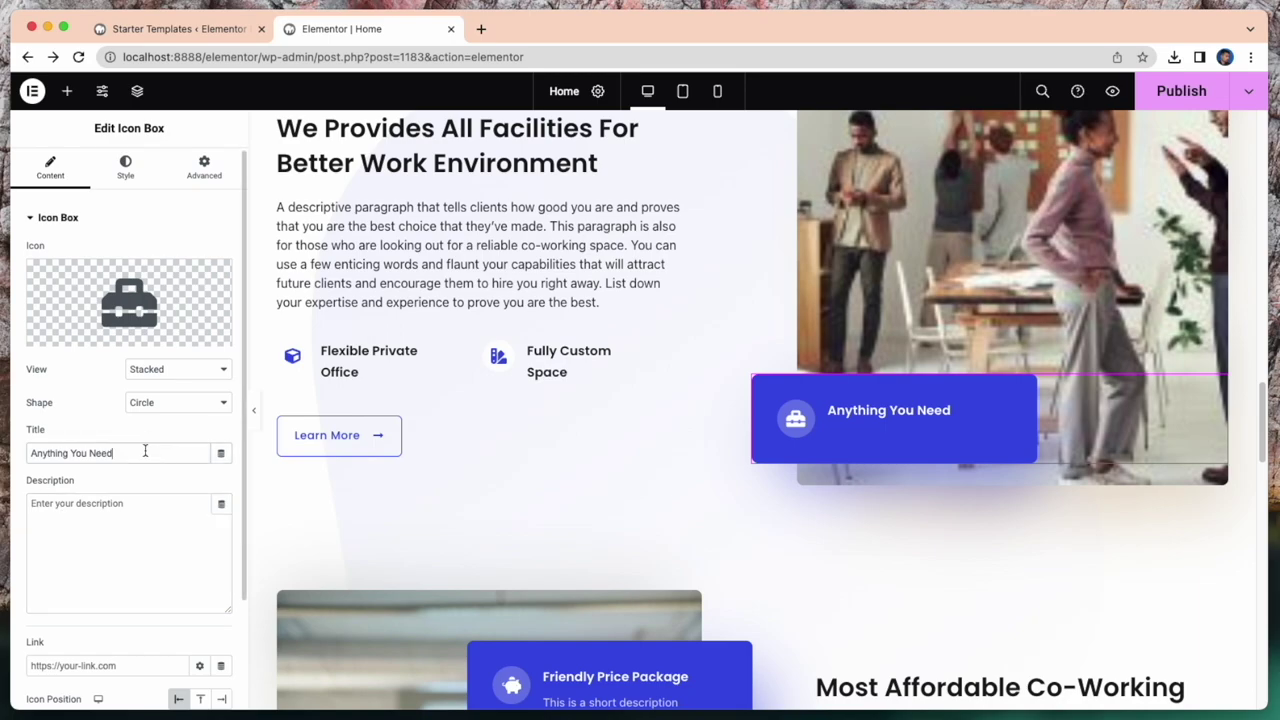
click(820, 296)
scroll(600, 390, up, 2)
scroll(596, 404, up, 15)
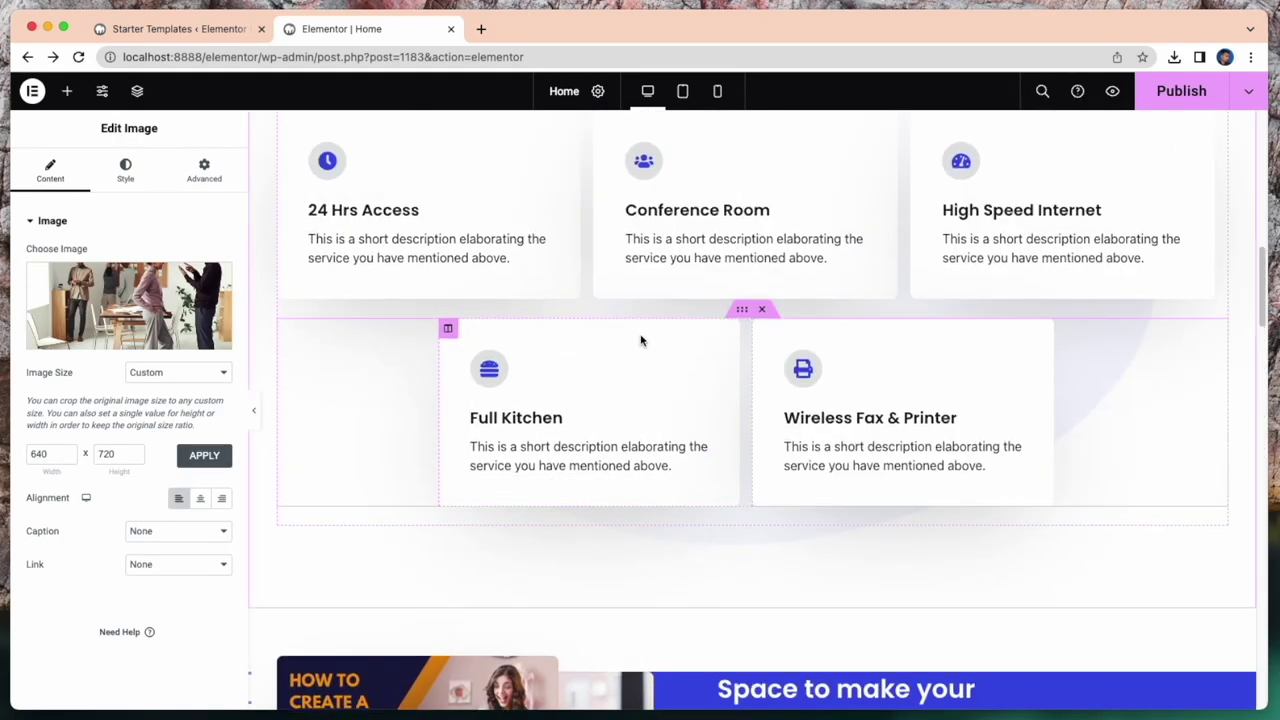
scroll(645, 328, up, 1)
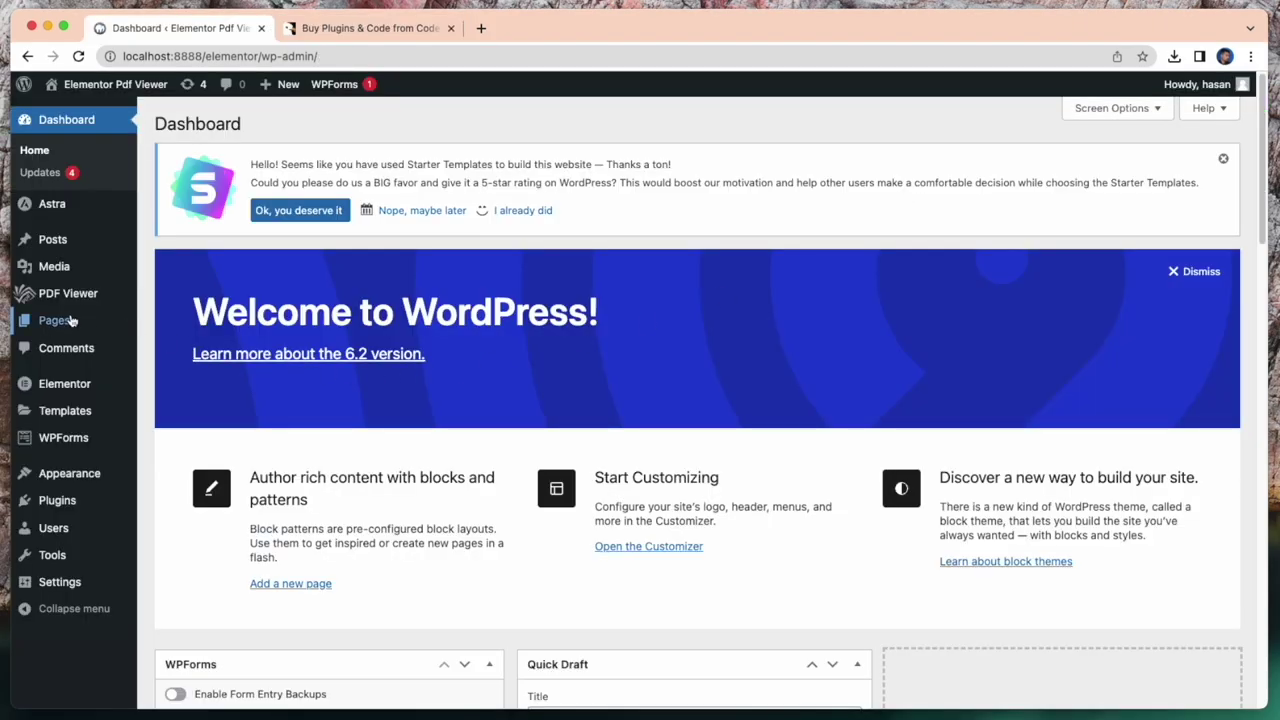
Step: Add a new page via Pages > Add New
mouse_move(62, 320)
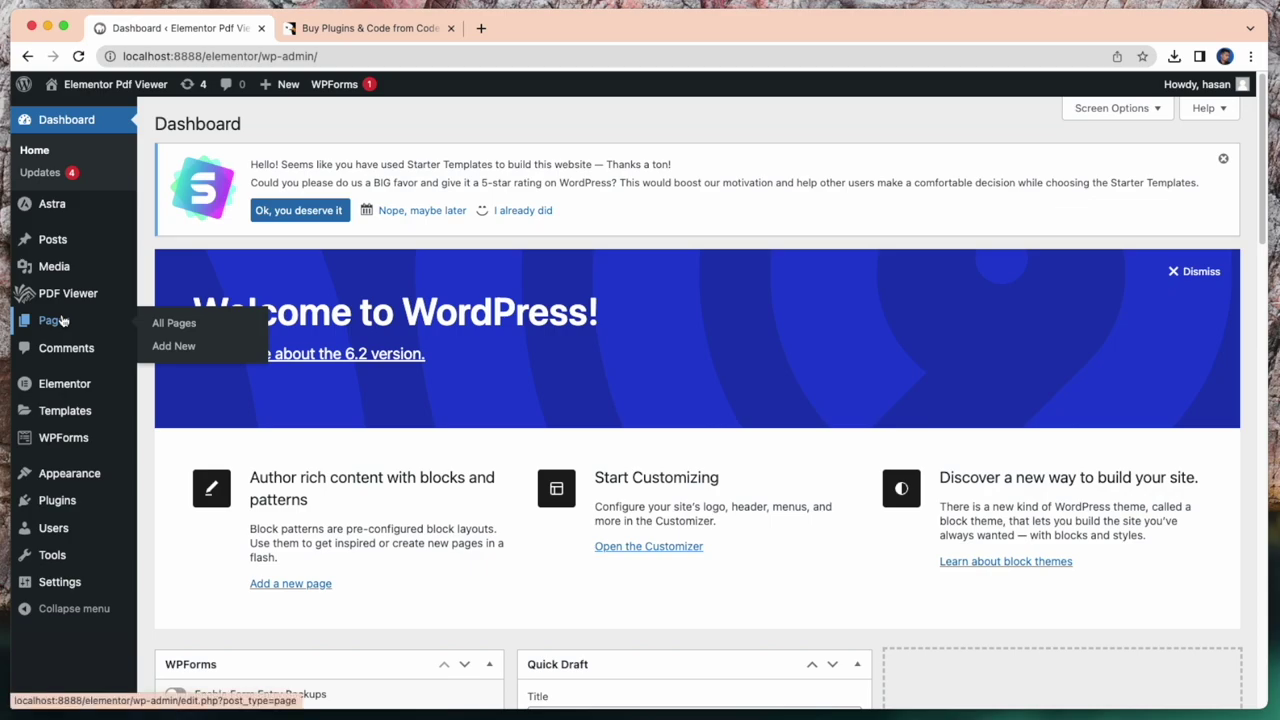
click(174, 346)
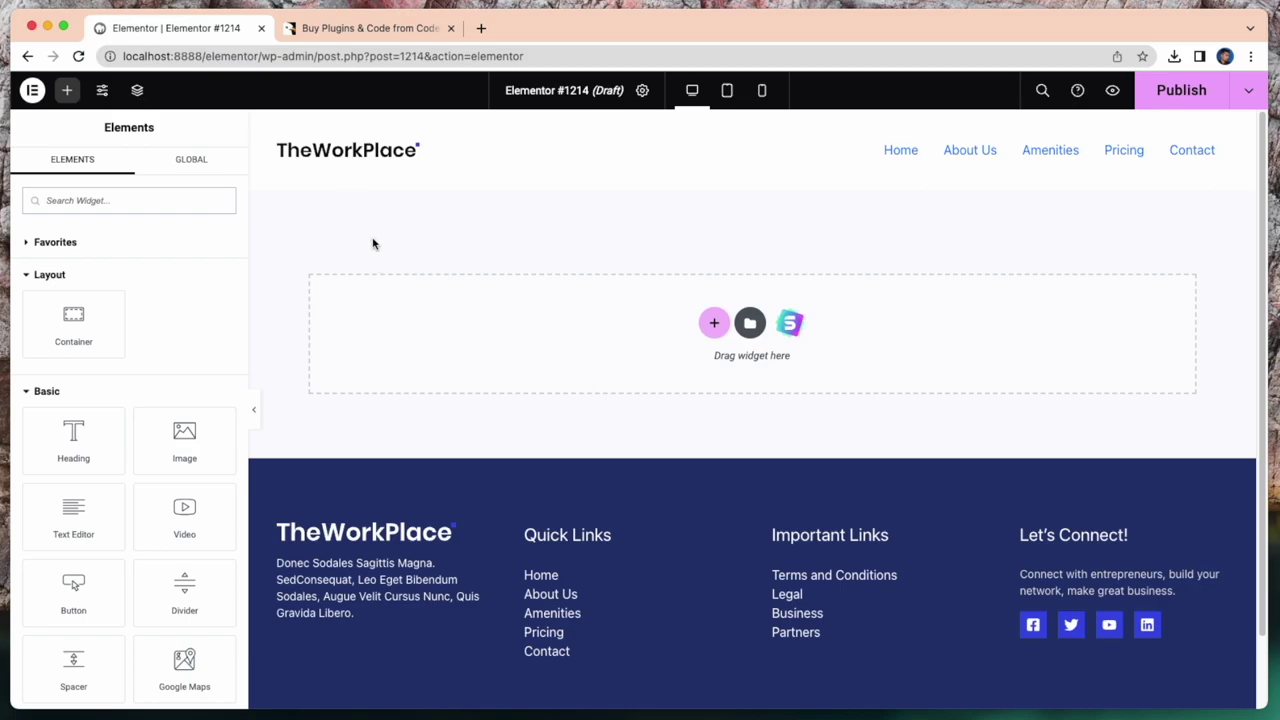
Step: Search CodeCanyon for tncflipbook and open ThemeNcode's PDF viewer for WordPress item
click(345, 28)
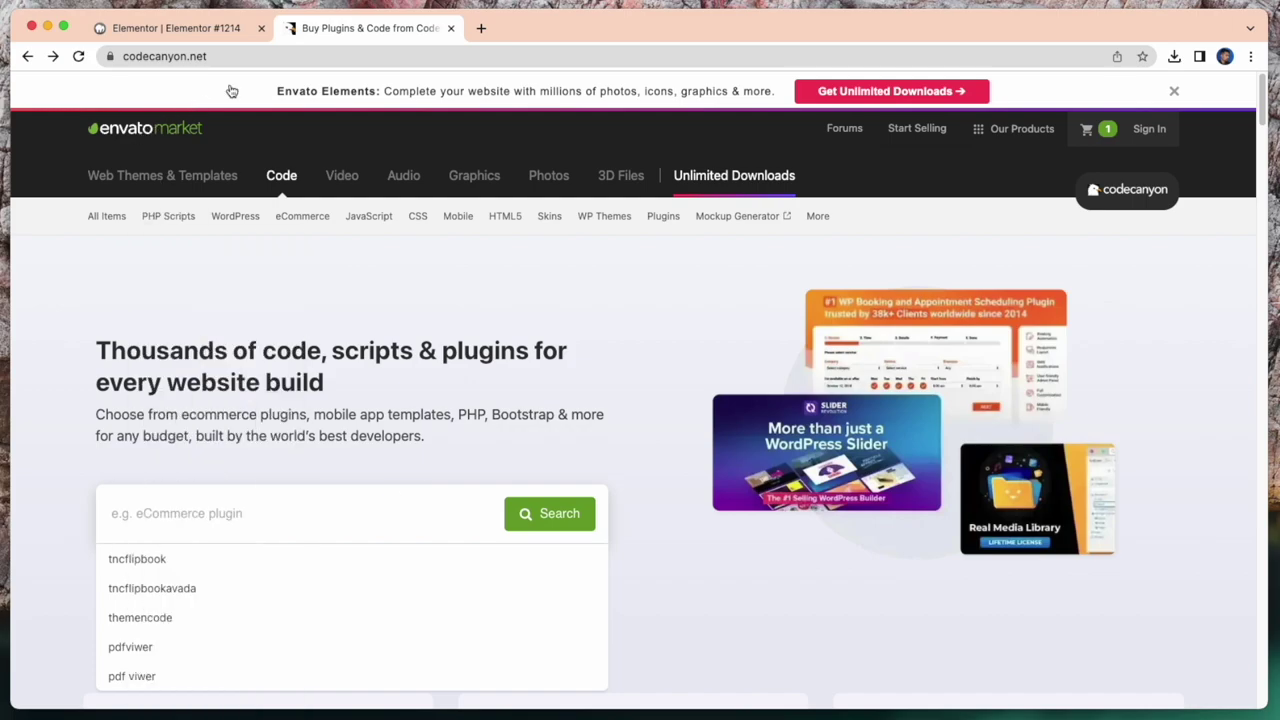
scroll(508, 489, down, 2)
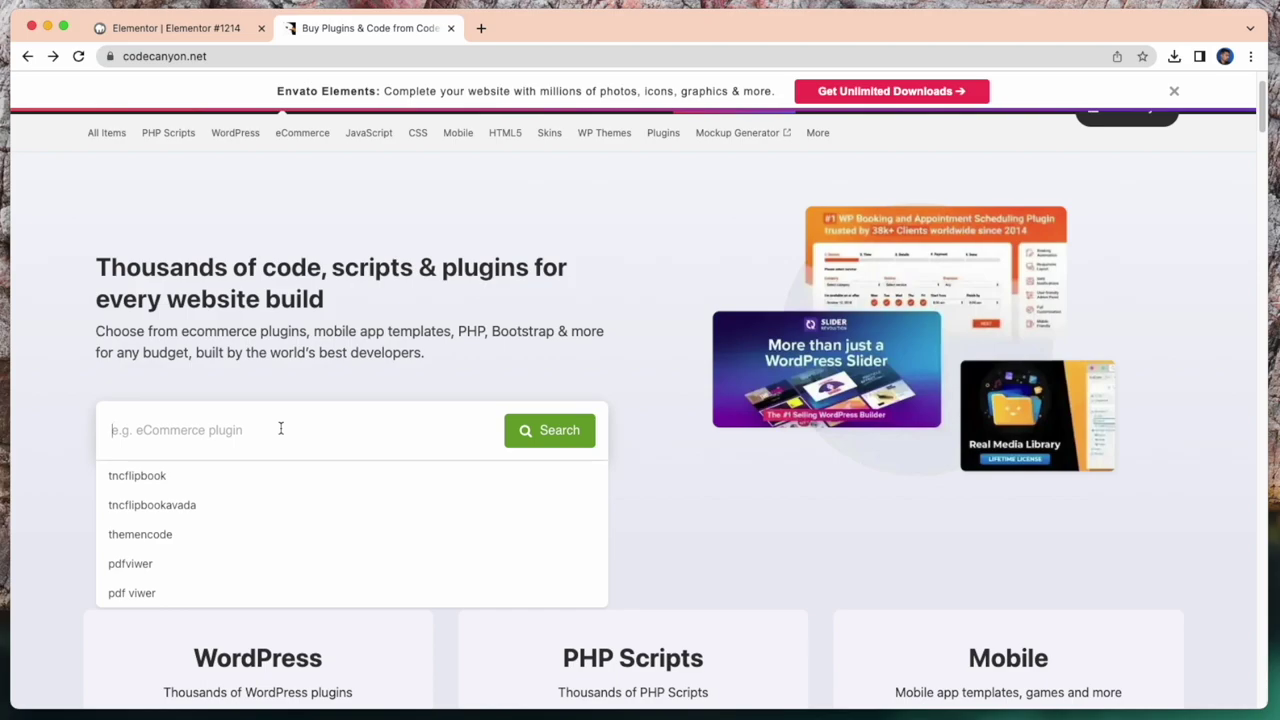
text(tncflipbook)
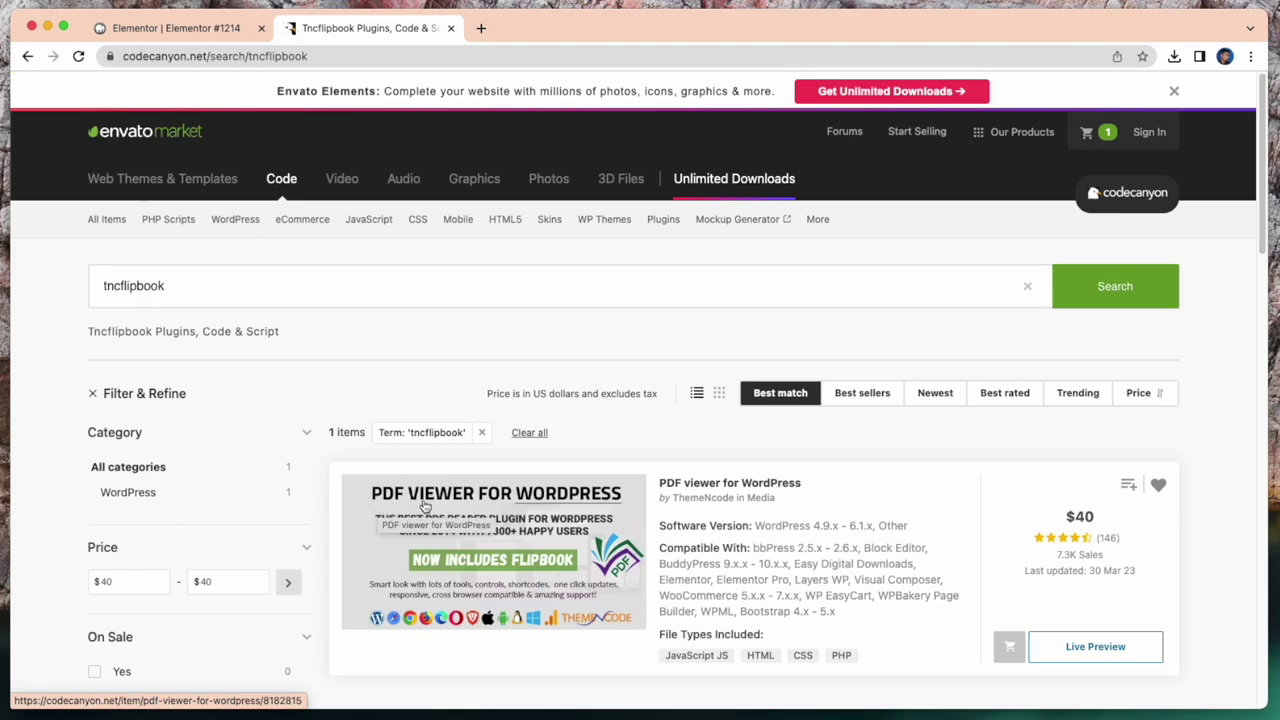
scroll(441, 500, down, 1)
click(481, 453)
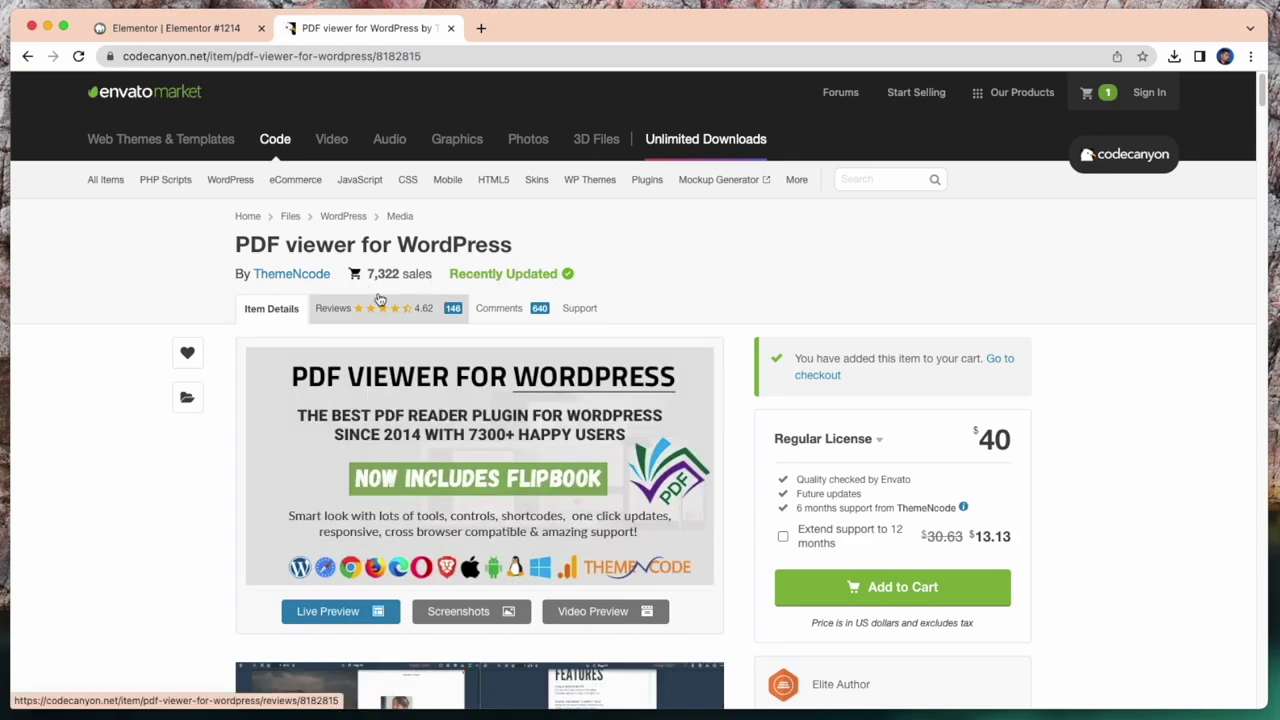
Step: Scroll down the CodeCanyon PDF viewer for WordPress product page toward its FlipBook Mode demo
scroll(700, 360, down, 1)
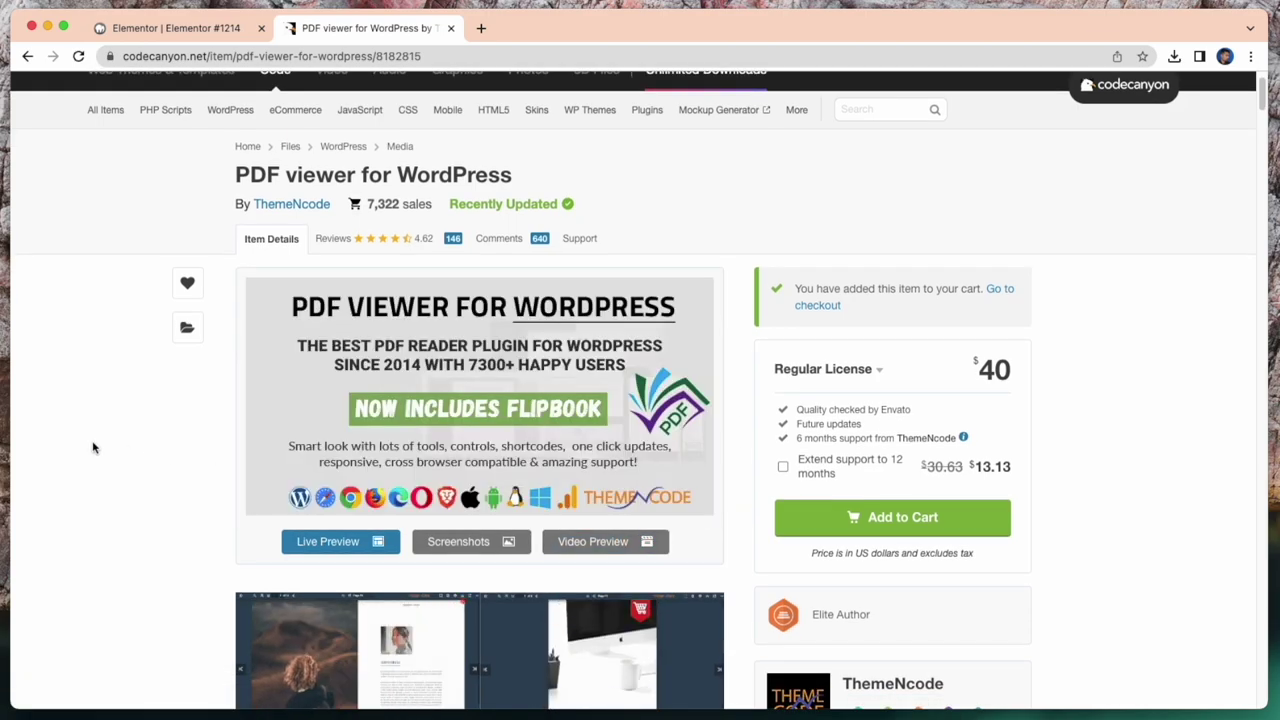
scroll(95, 450, down, 2)
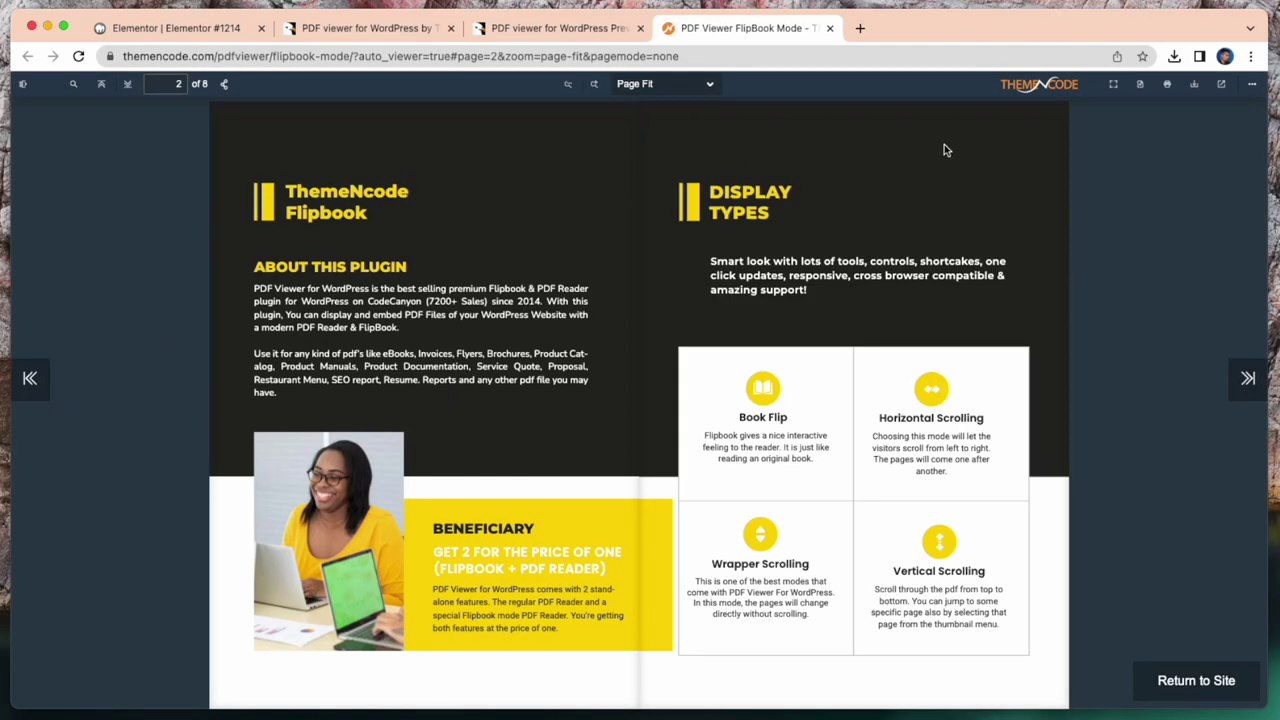
Step: Flip the FlipBook demo forward three spreads, back to the cover, then close its tab
click(1048, 118)
click(1052, 122)
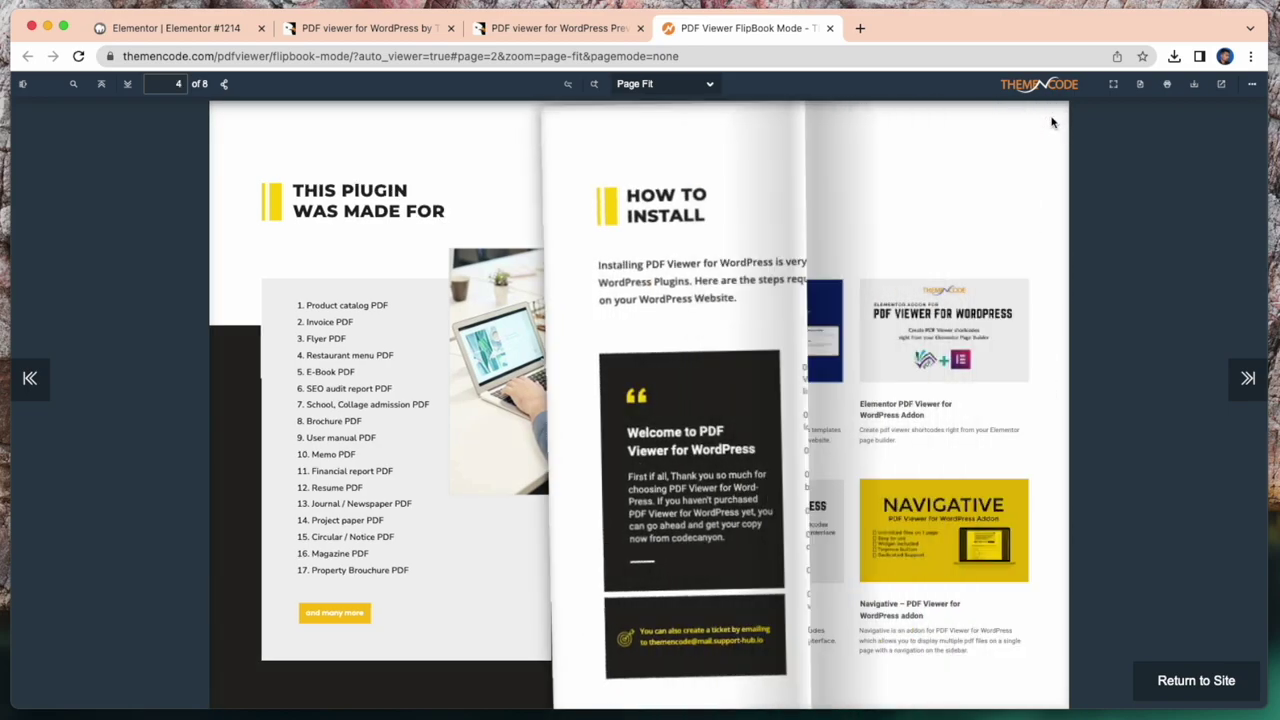
click(1051, 122)
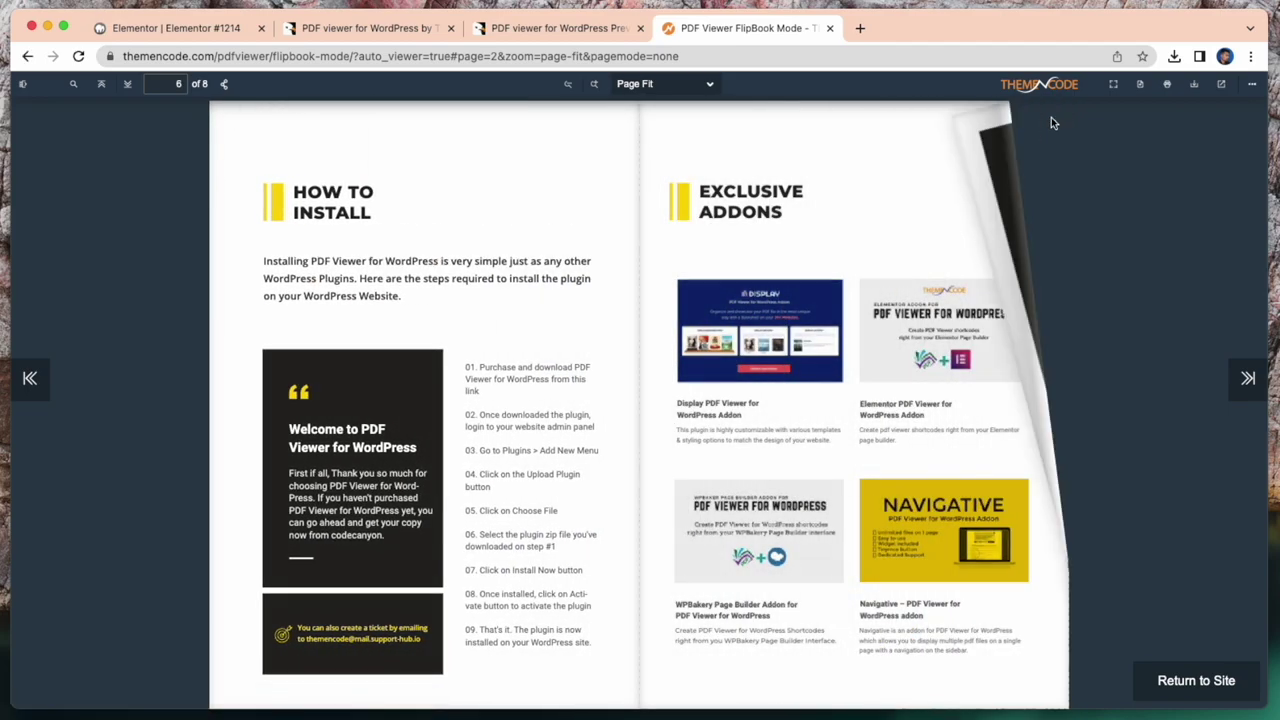
click(222, 112)
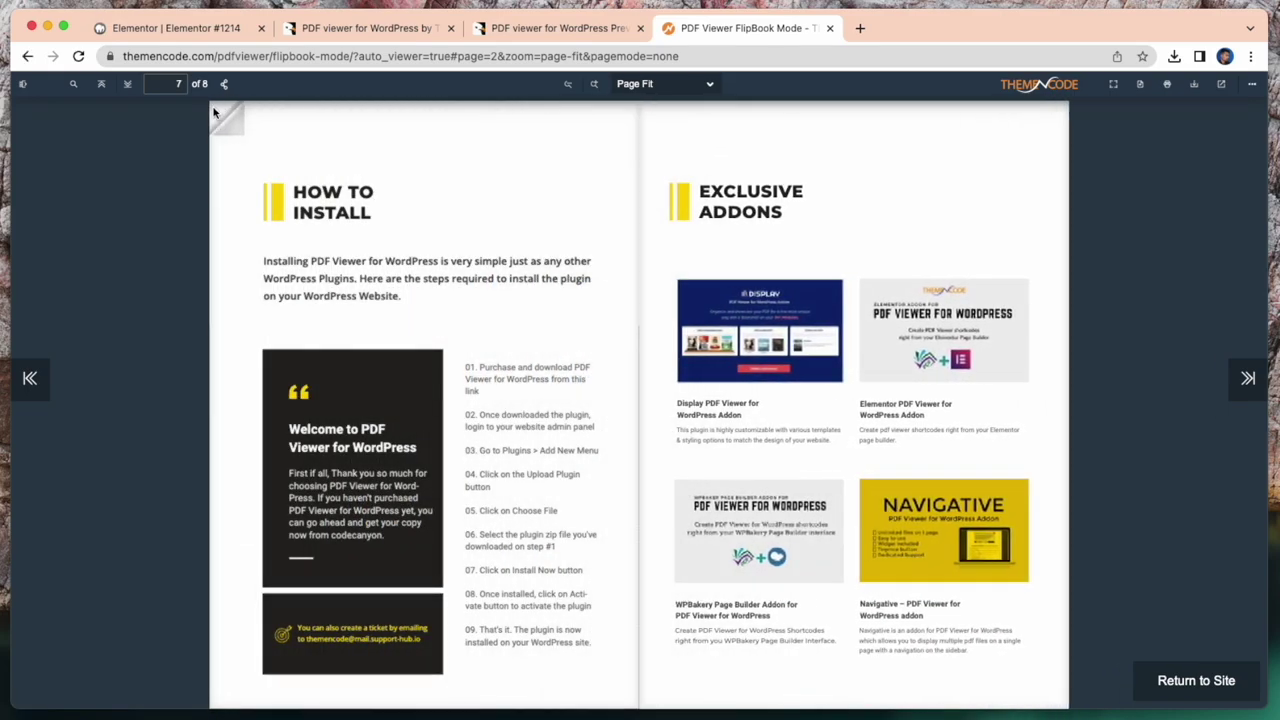
click(214, 112)
click(214, 112)
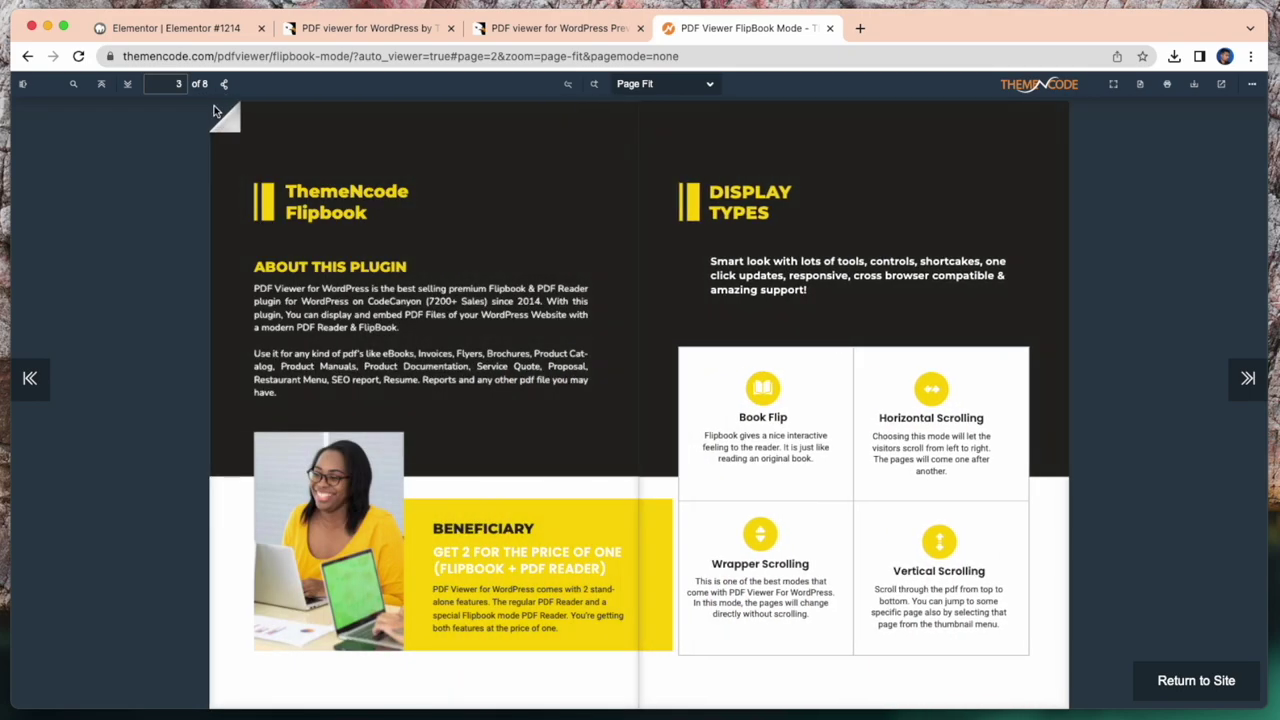
click(216, 113)
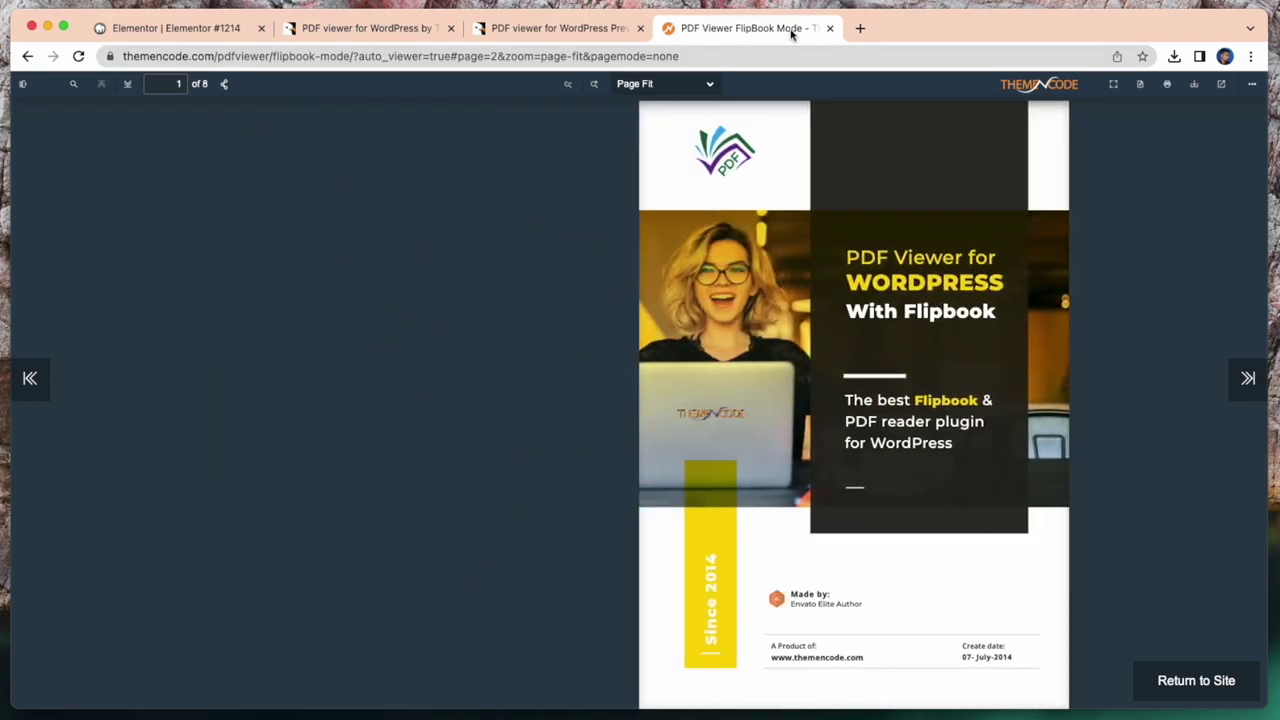
click(830, 28)
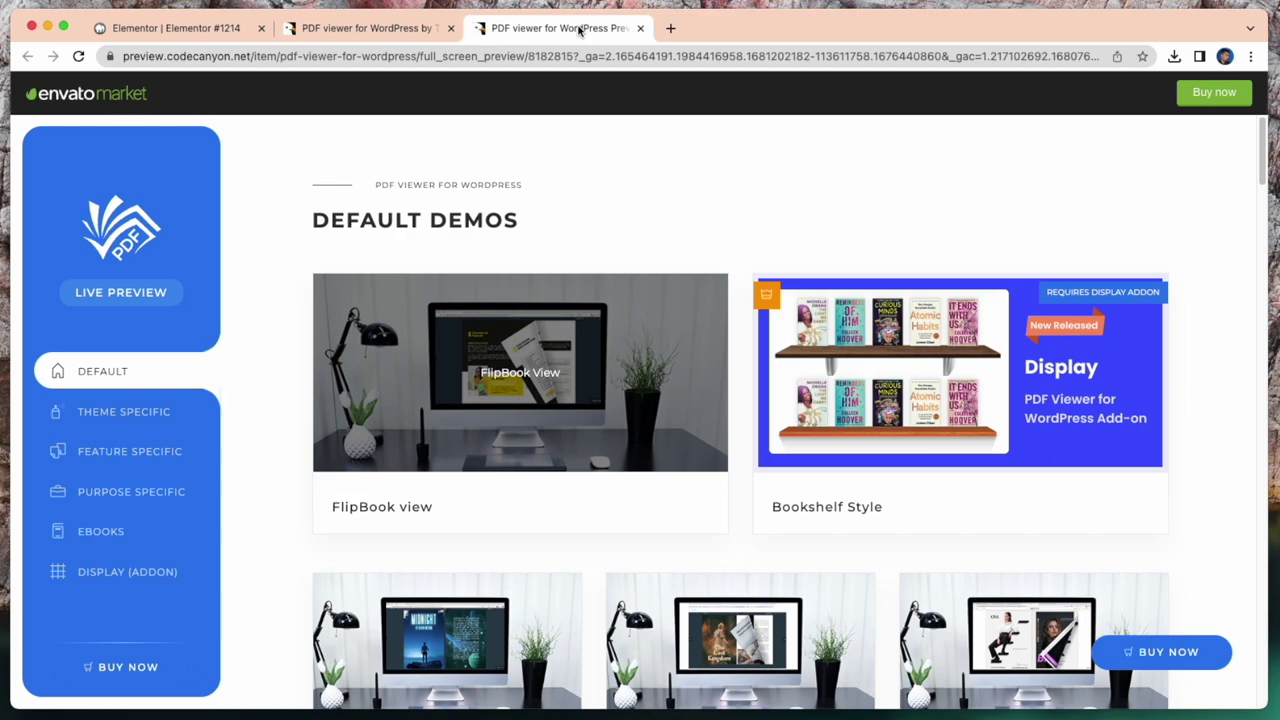
Step: Return to the PDF viewer for WordPress item page and scroll down its details
click(368, 28)
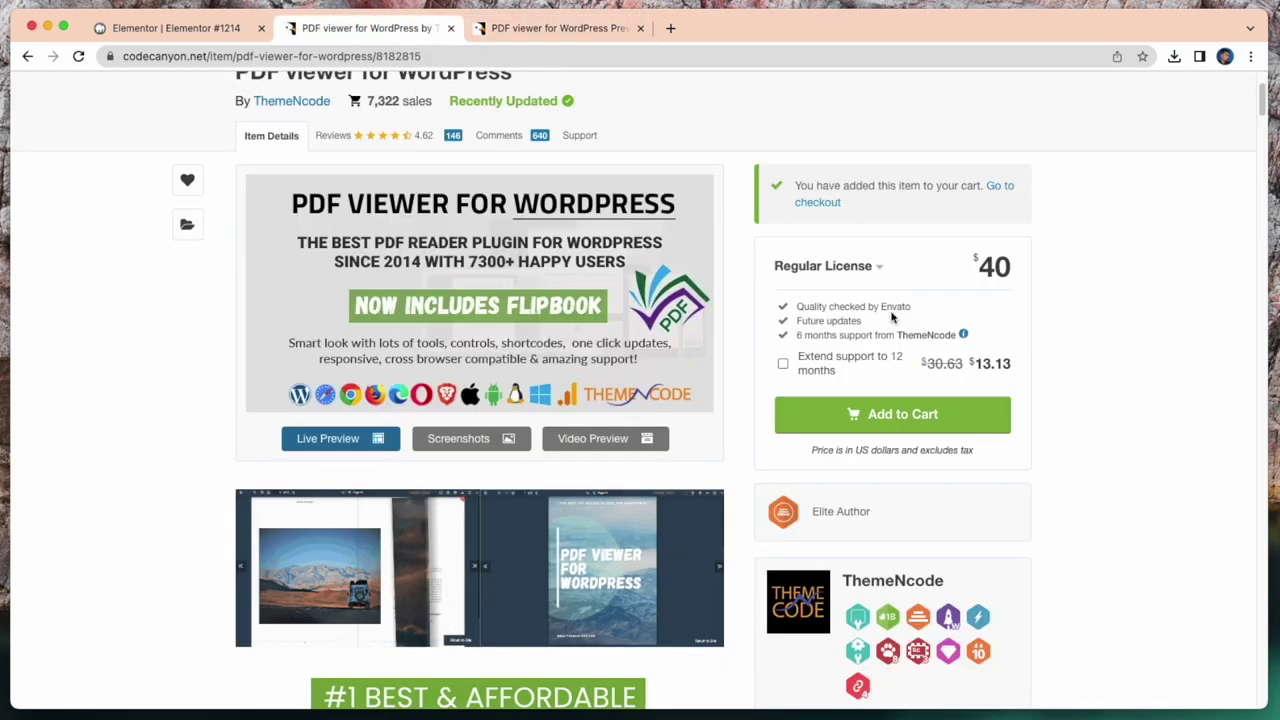
scroll(1100, 390, down, 3)
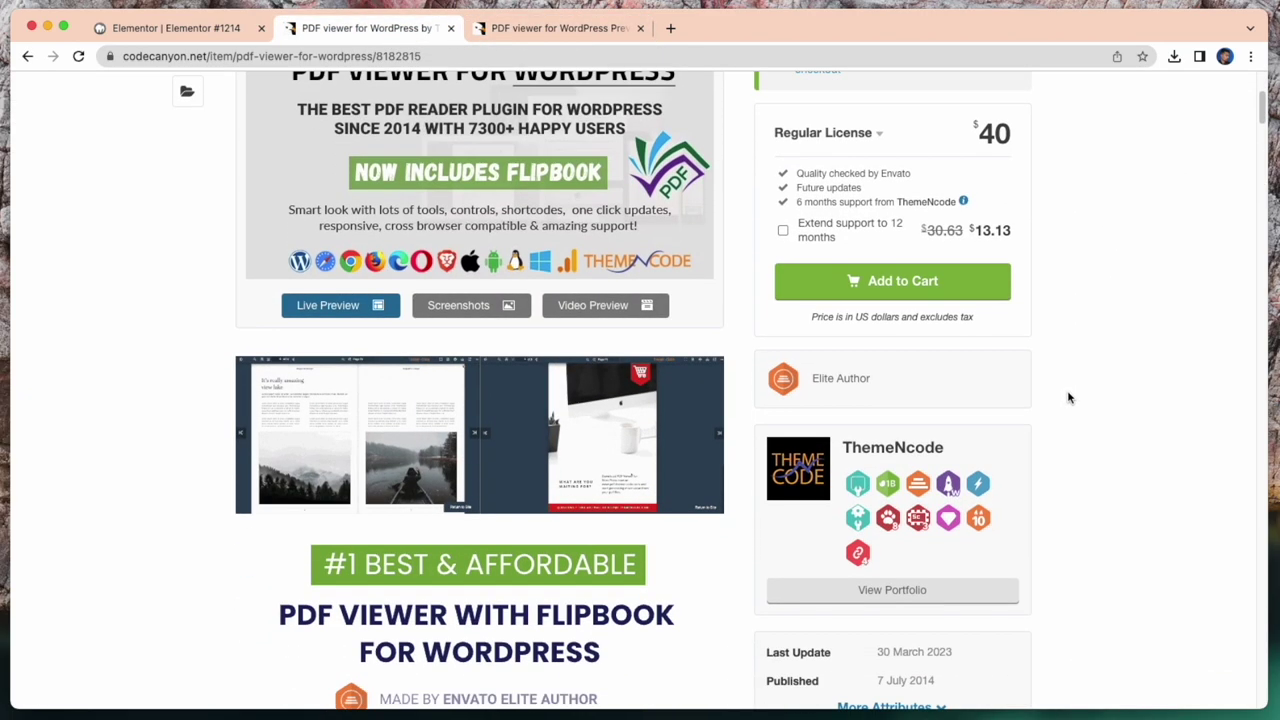
scroll(1080, 420, down, 2)
scroll(1010, 510, down, 1)
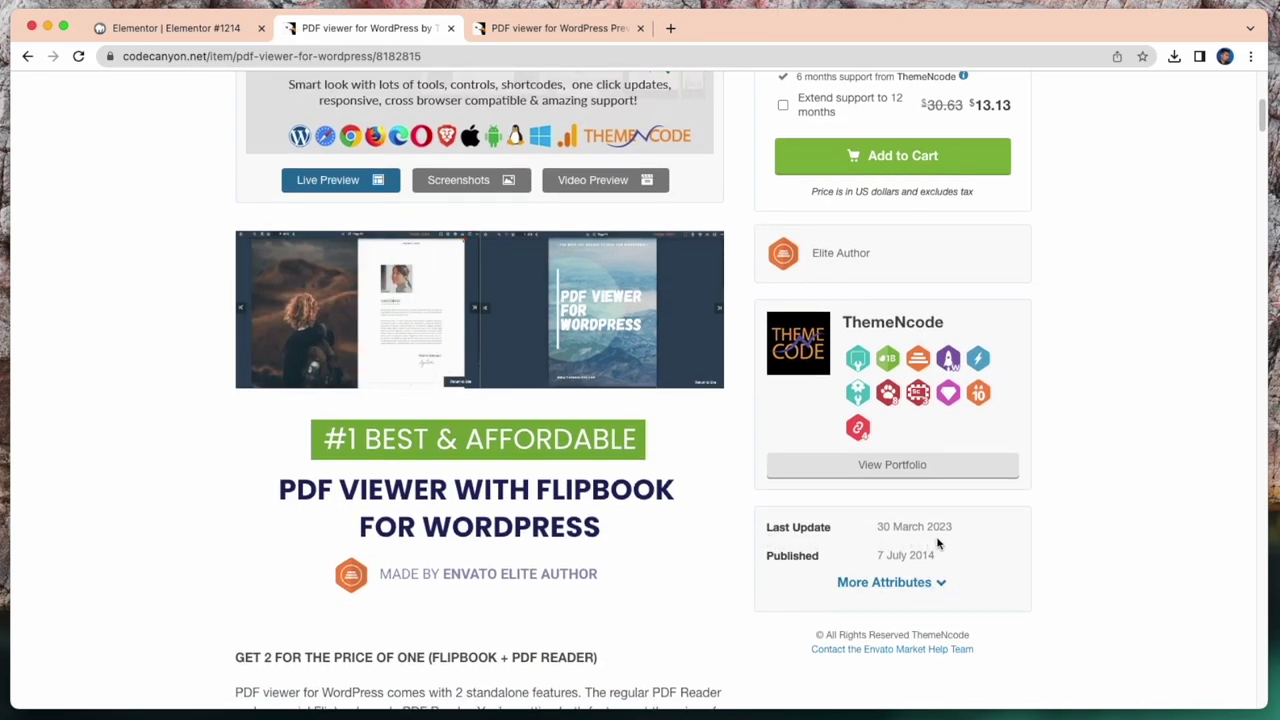
Step: Expand More Attributes and review compatible browsers, software versions, Elementor compatibility and tags
click(928, 583)
scroll(930, 560, down, 3)
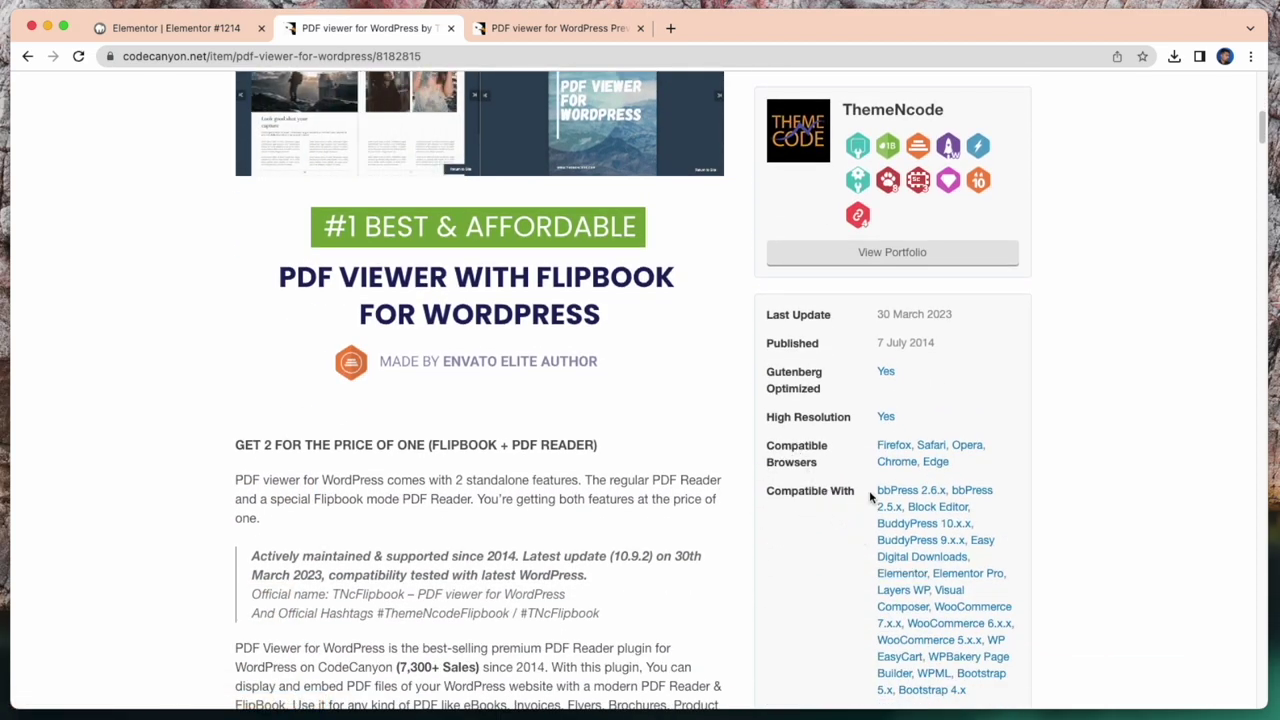
scroll(940, 515, down, 1)
scroll(920, 520, down, 3)
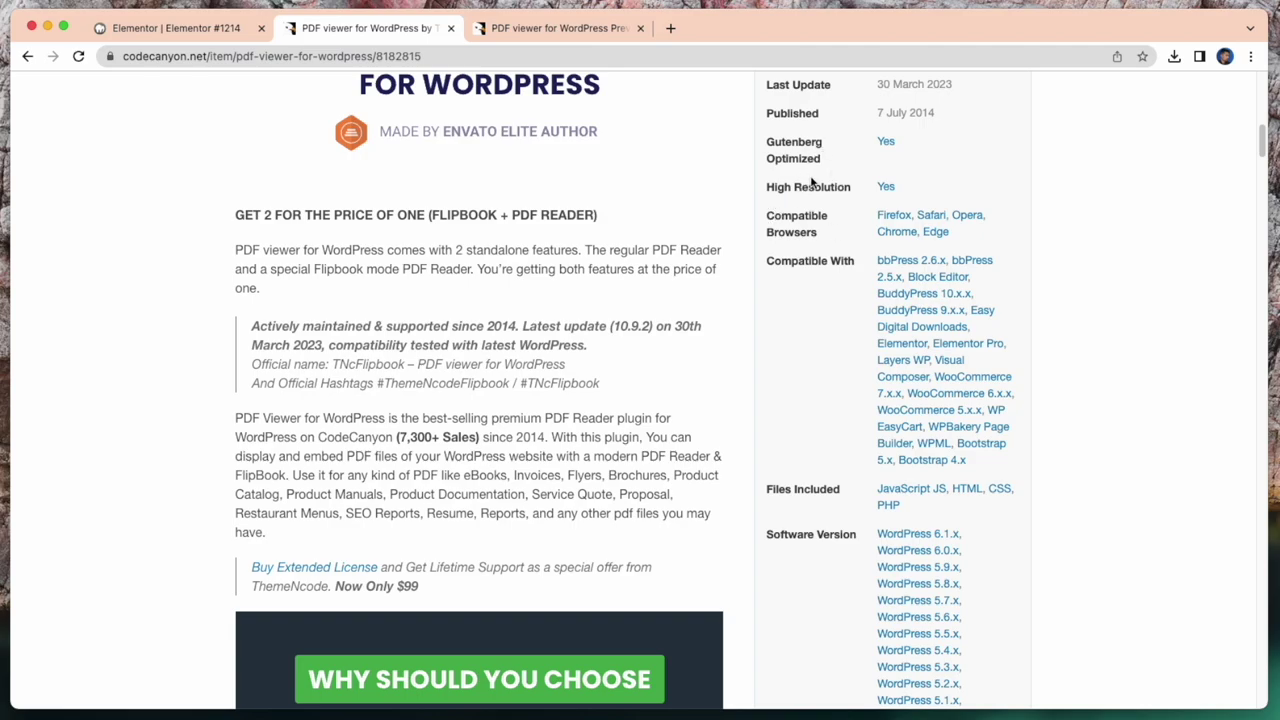
scroll(784, 510, down, 2)
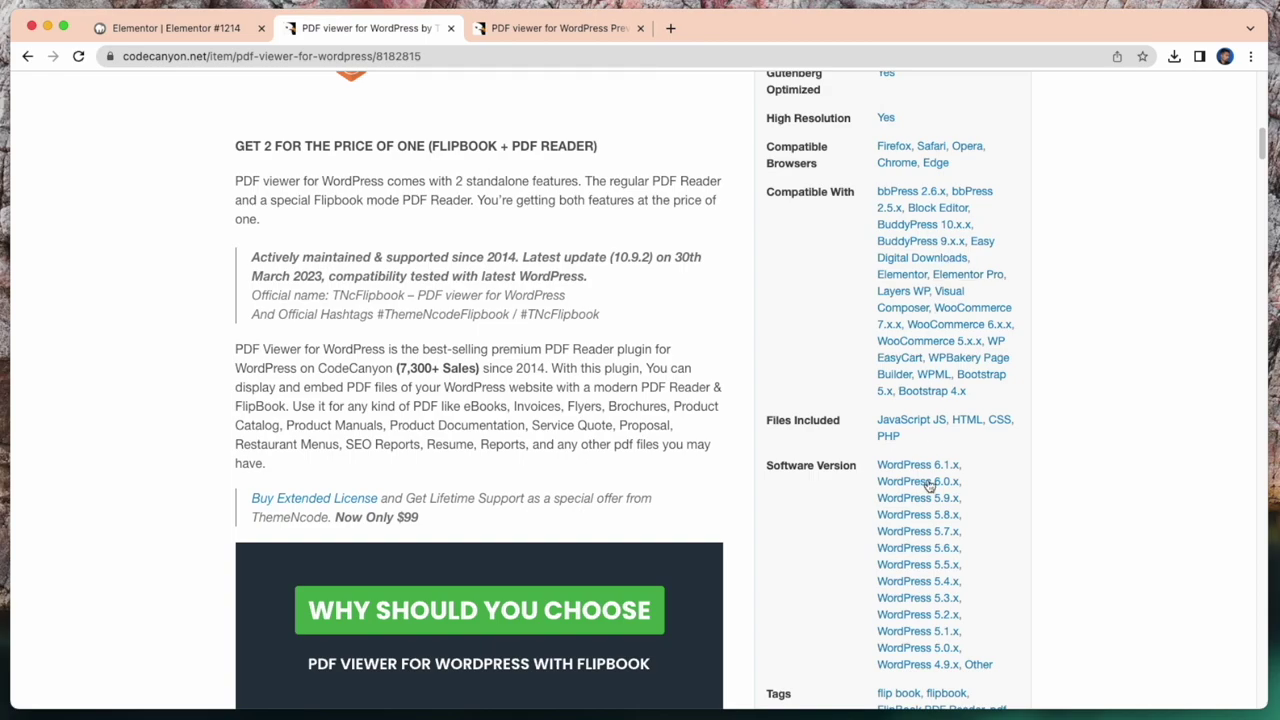
scroll(930, 465, down, 5)
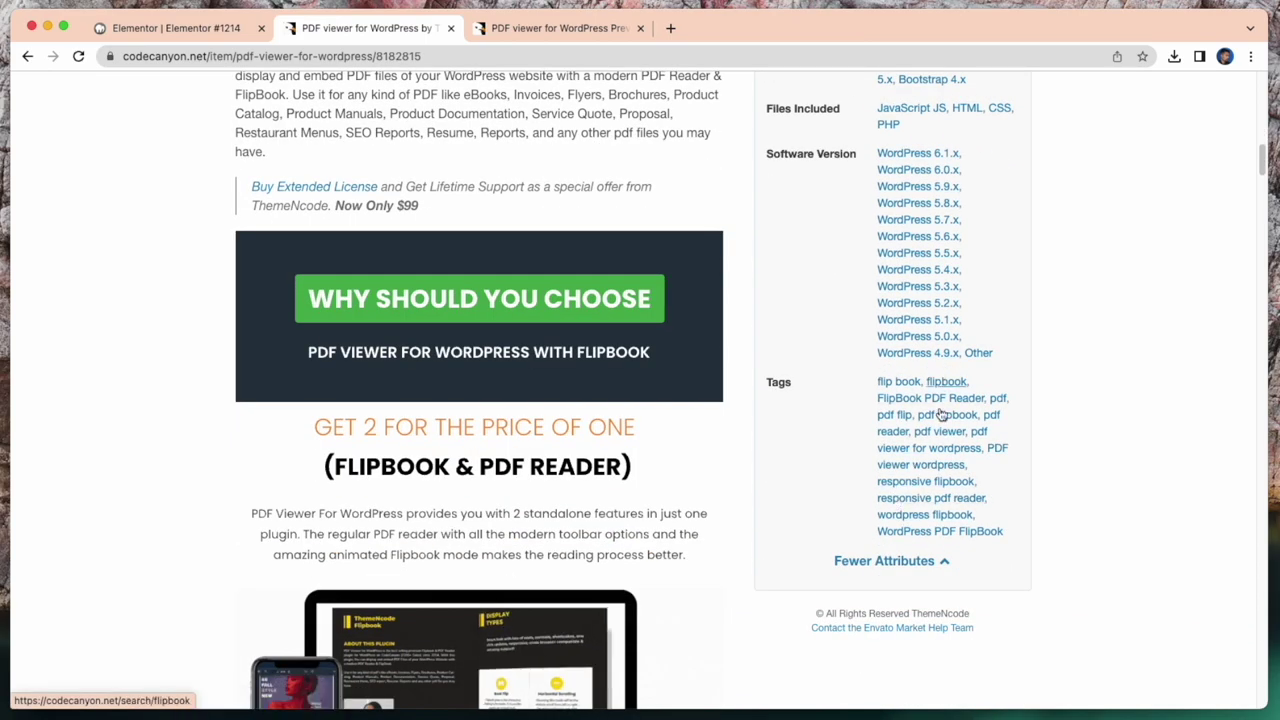
scroll(826, 517, up, 1)
scroll(823, 520, down, 3)
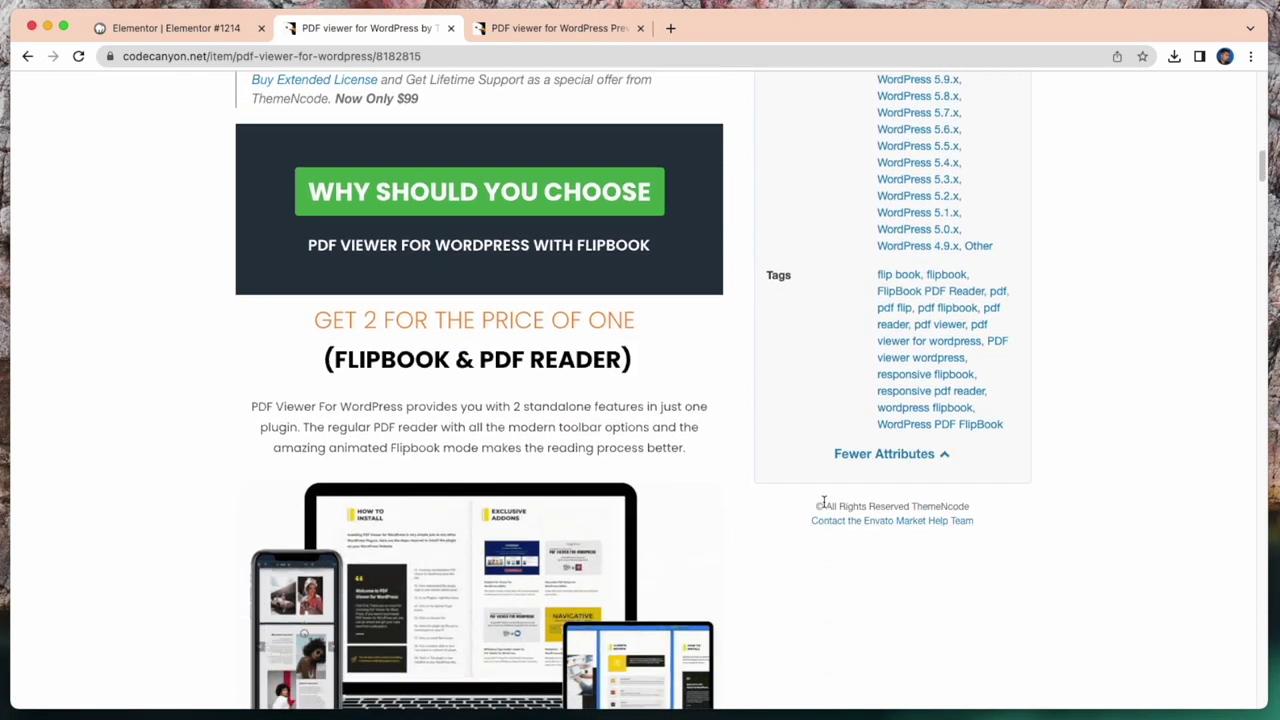
scroll(823, 515, down, 3)
scroll(775, 400, up, 1)
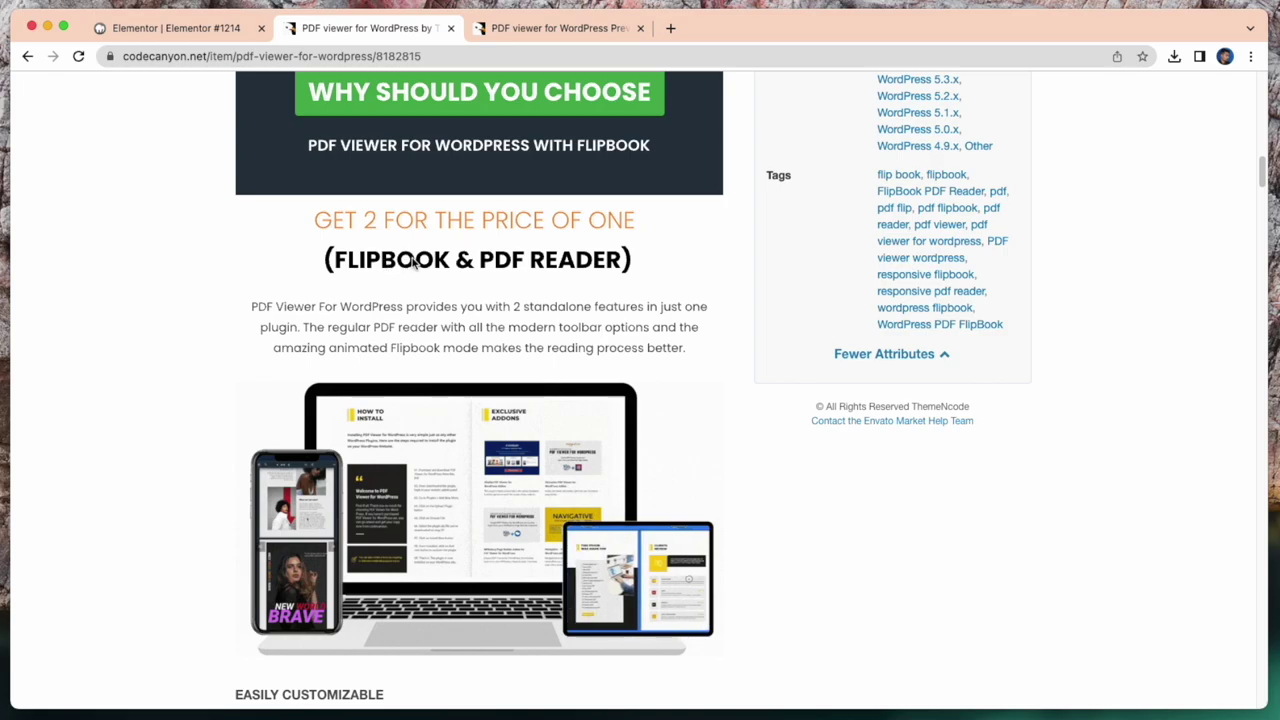
scroll(909, 428, down, 8)
scroll(1027, 392, down, 7)
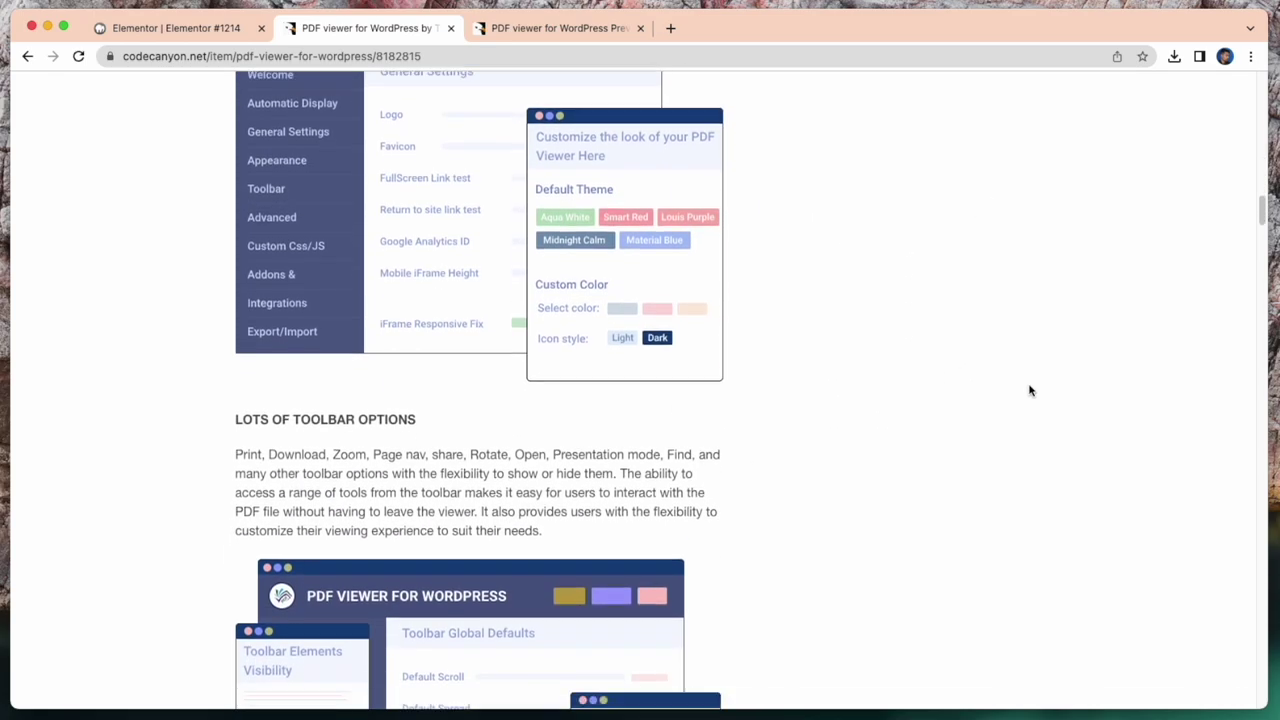
scroll(1018, 400, up, 1)
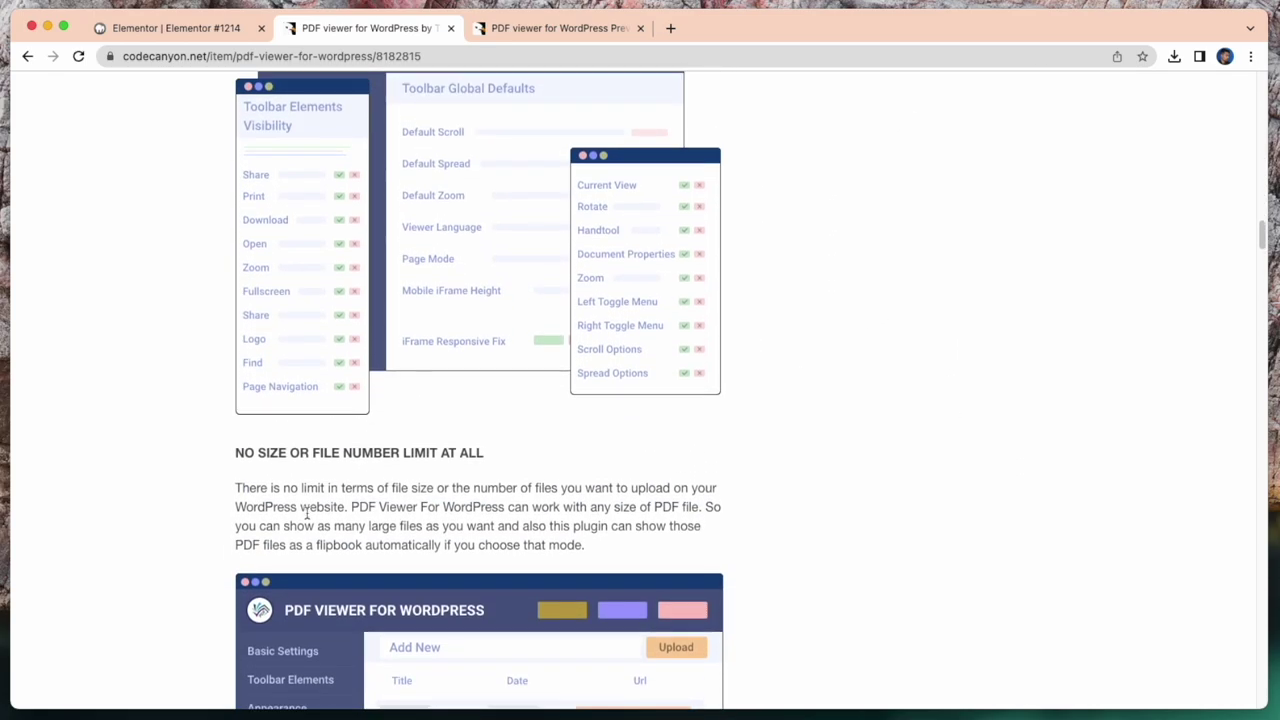
scroll(731, 483, down, 6)
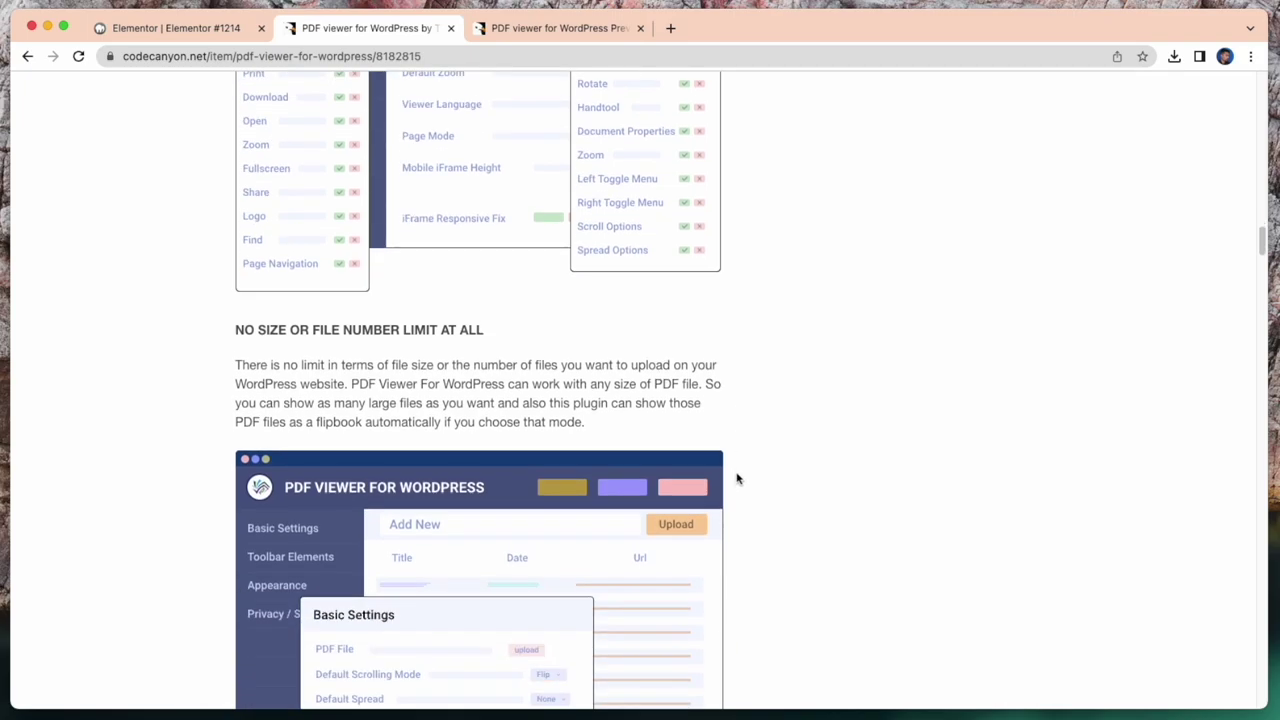
scroll(731, 491, down, 2)
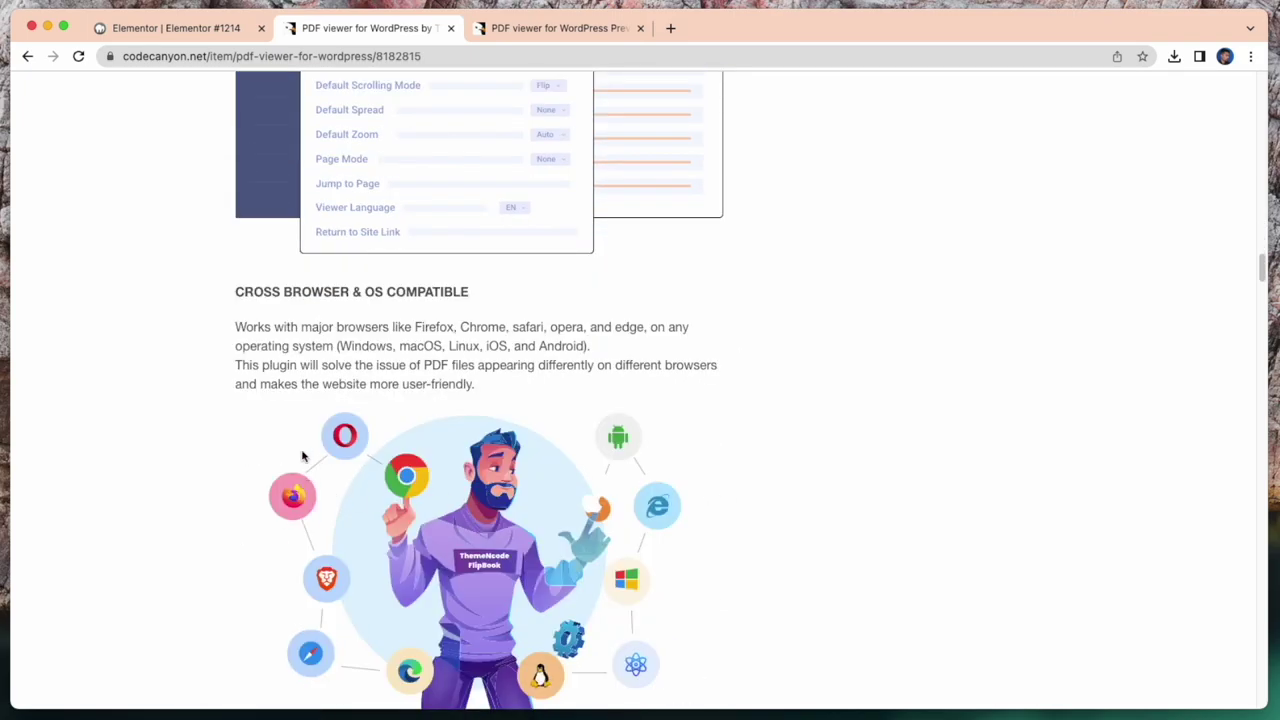
scroll(618, 411, down, 10)
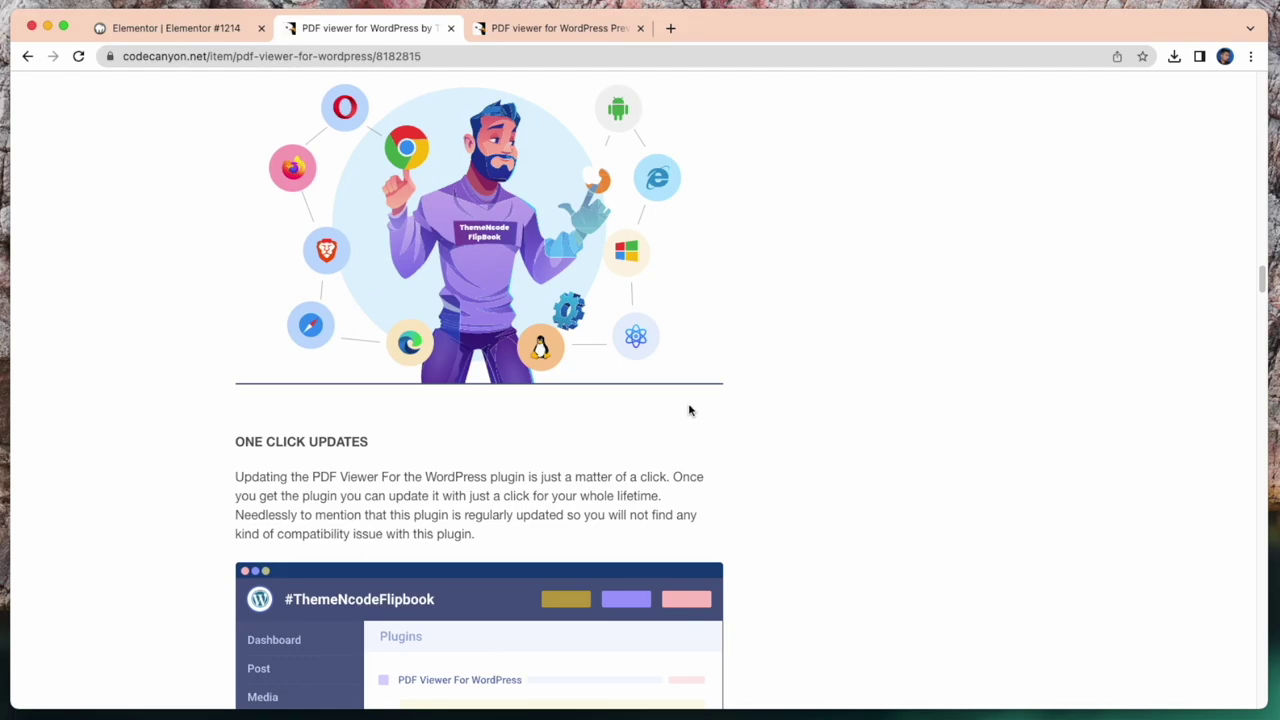
scroll(611, 480, down, 4)
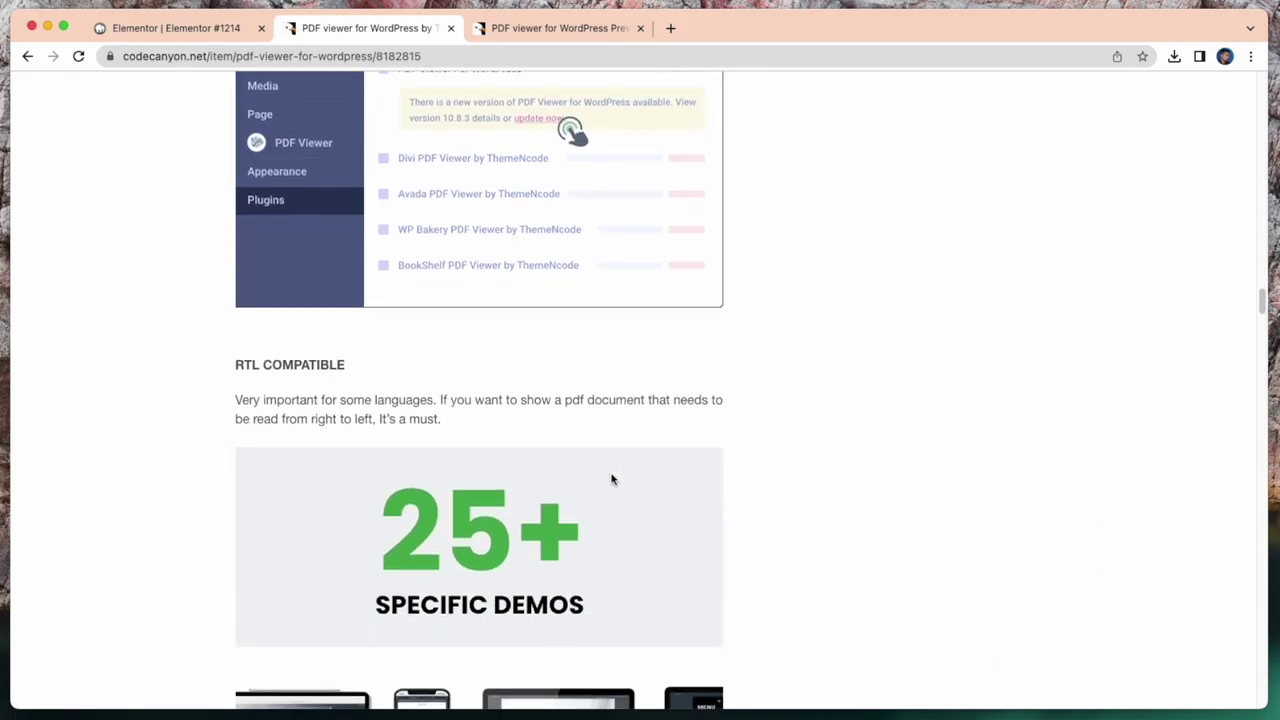
scroll(814, 502, down, 1)
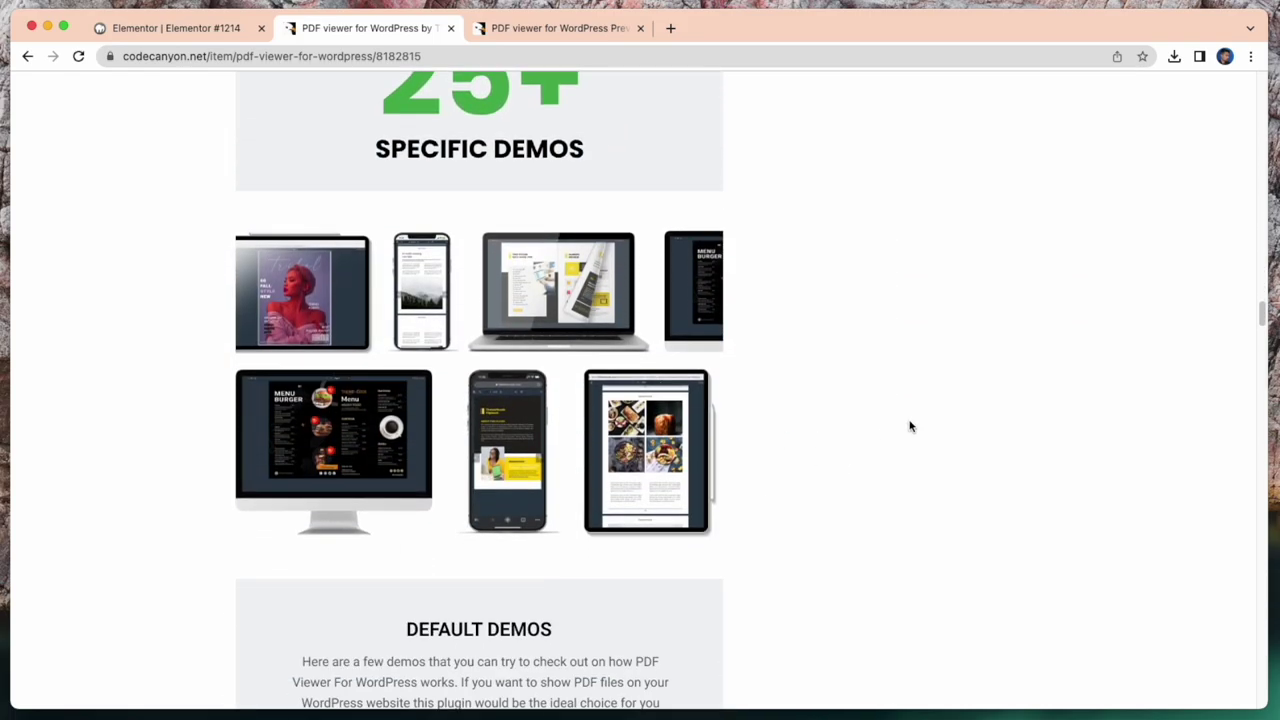
scroll(407, 341, up, 1)
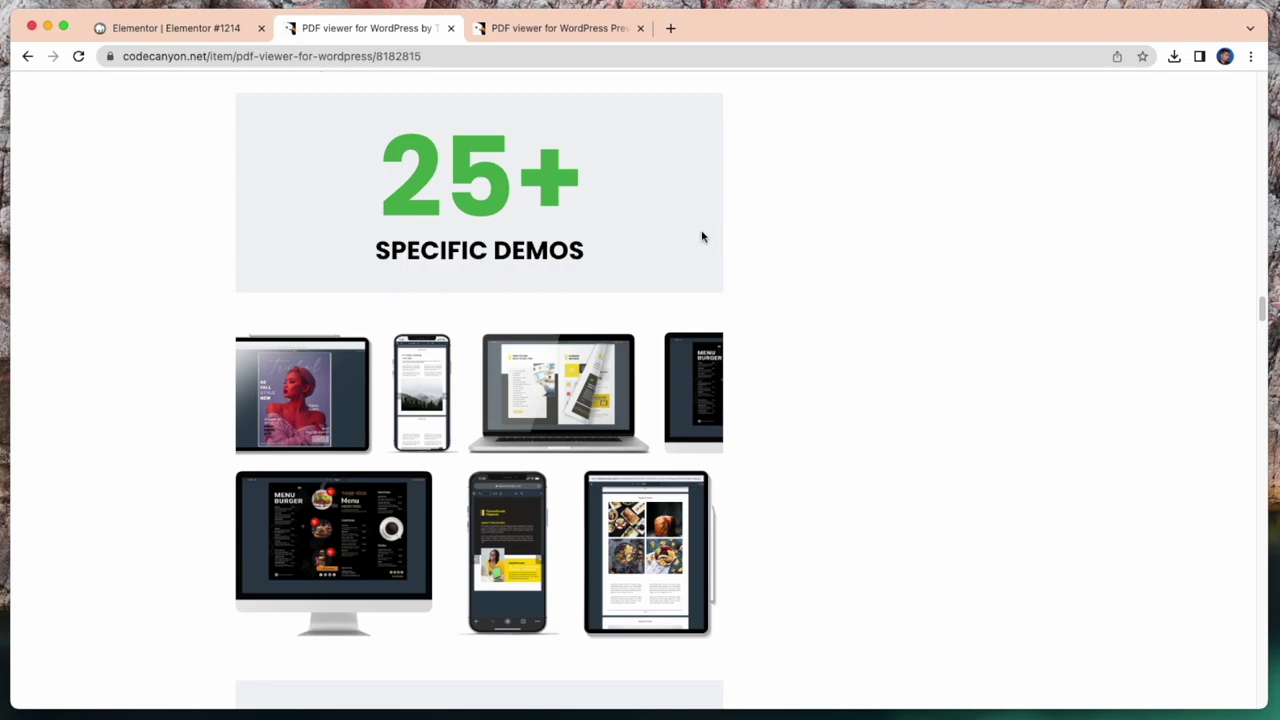
scroll(834, 409, down, 3)
scroll(785, 496, up, 2)
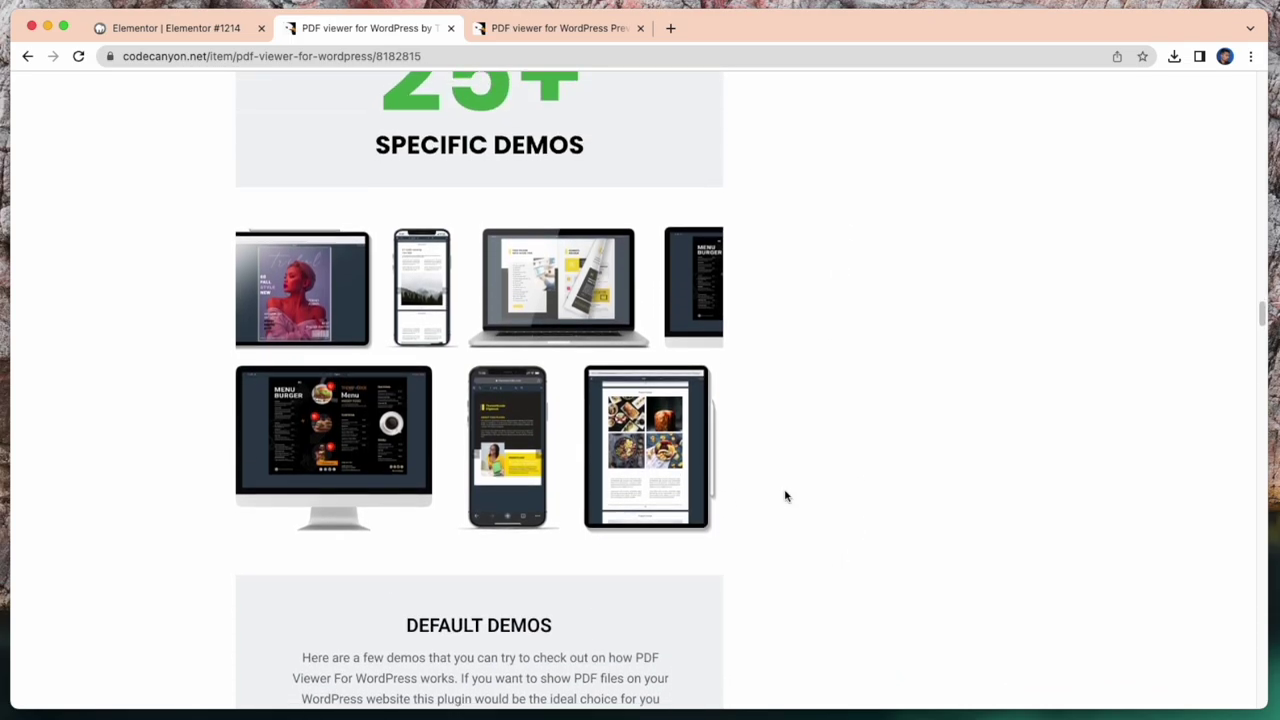
scroll(785, 496, down, 10)
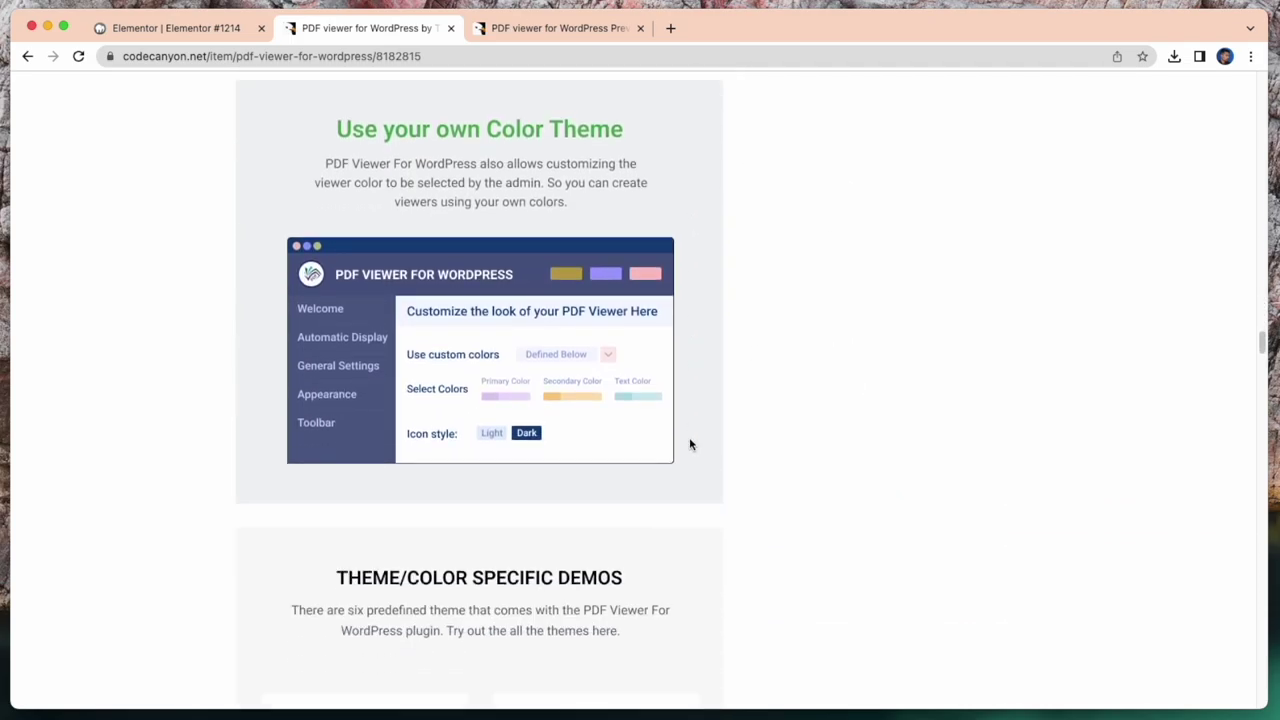
scroll(689, 440, down, 15)
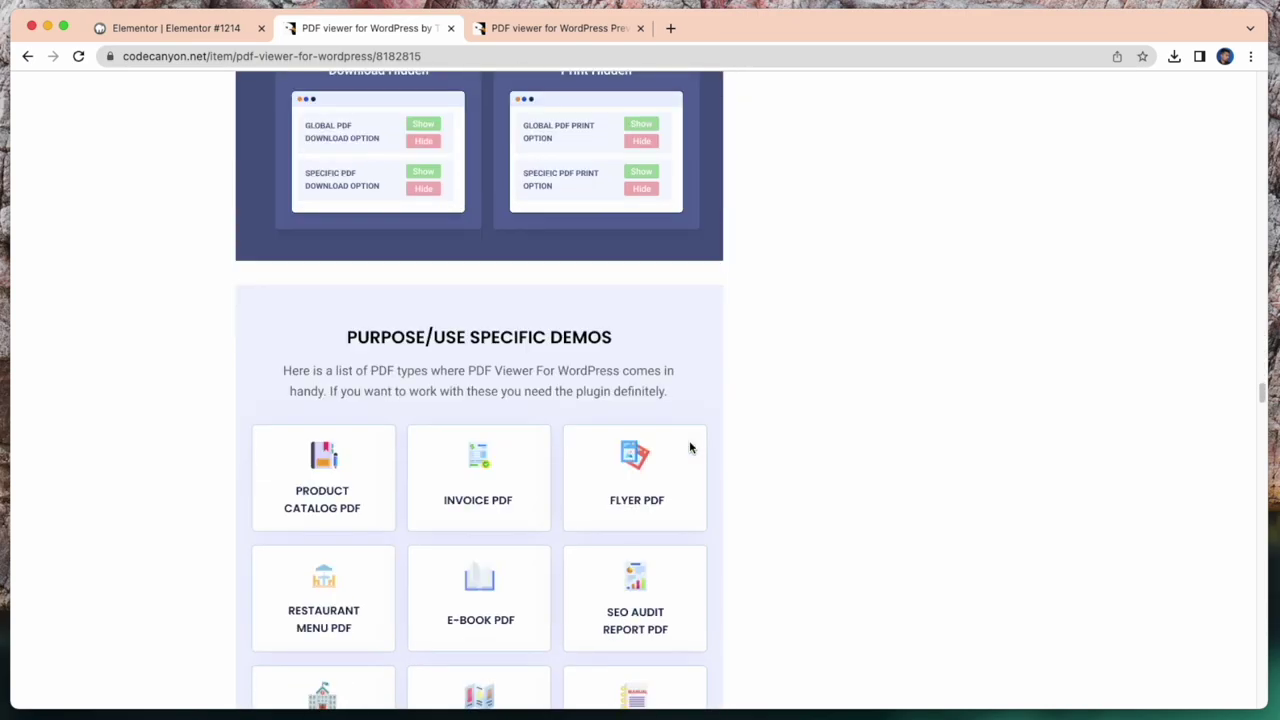
scroll(443, 377, down, 5)
scroll(586, 343, up, 3)
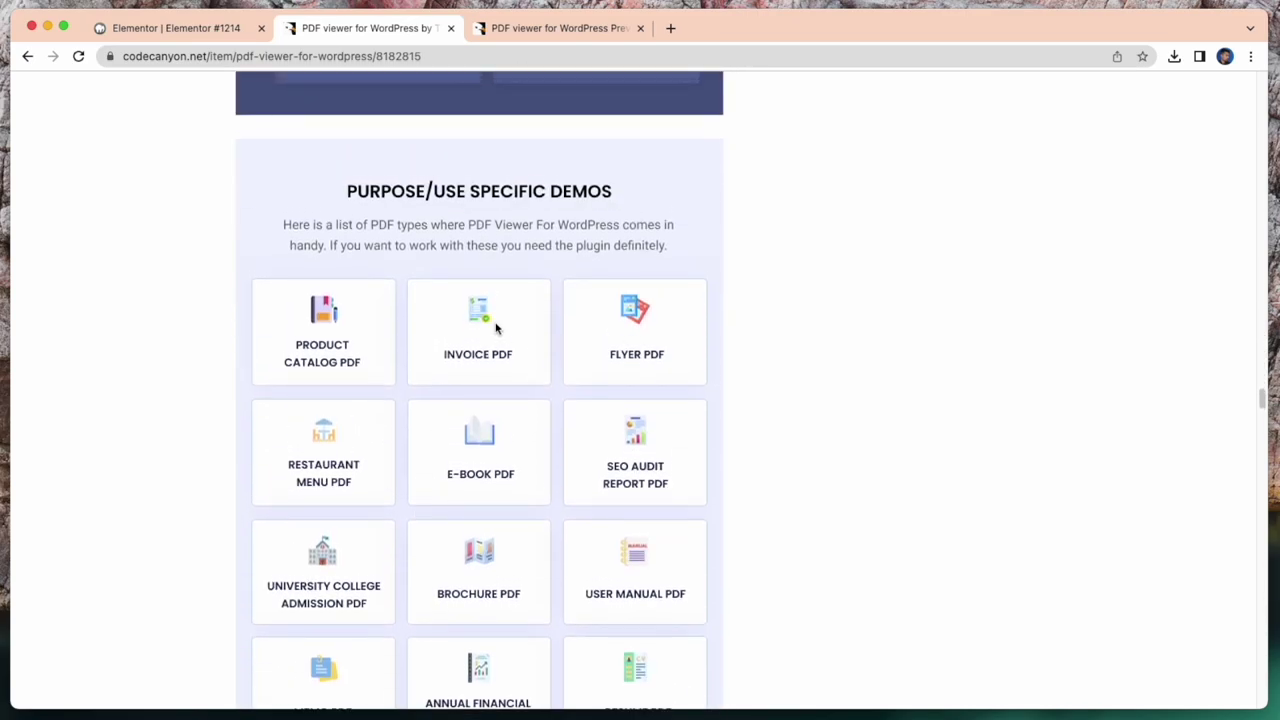
scroll(602, 246, down, 5)
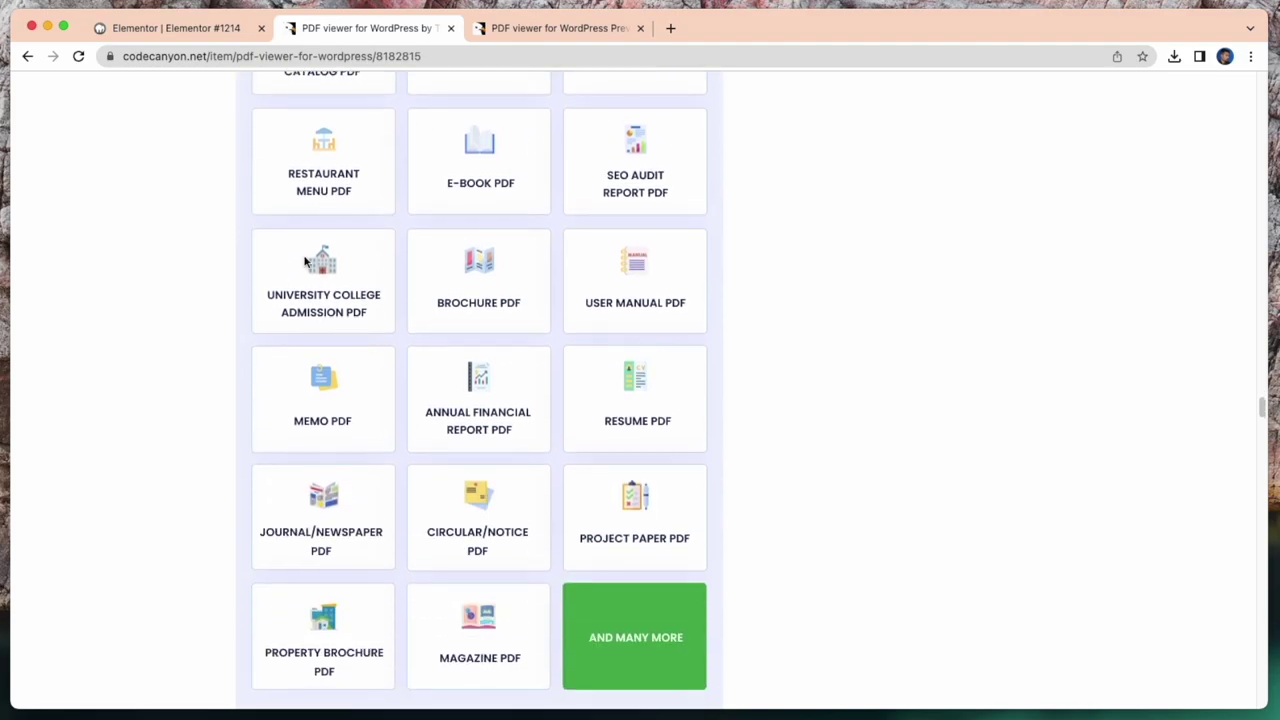
scroll(741, 391, up, 3)
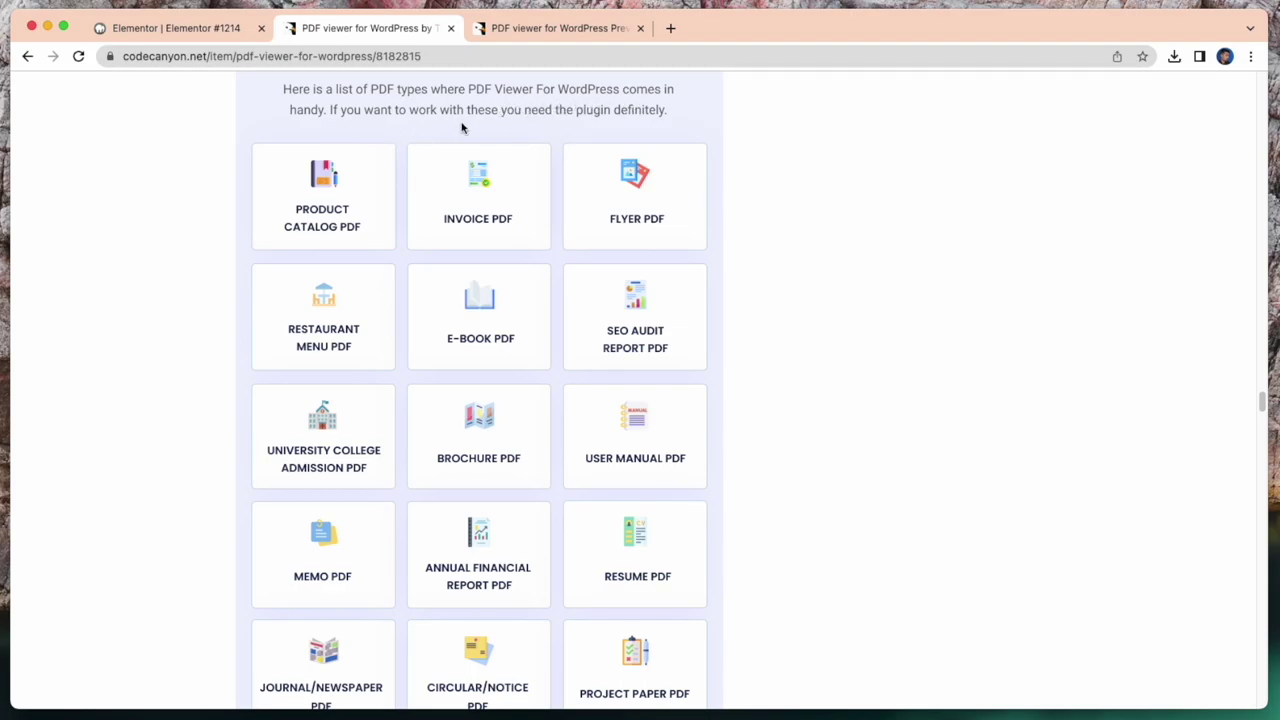
scroll(760, 180, down, 10)
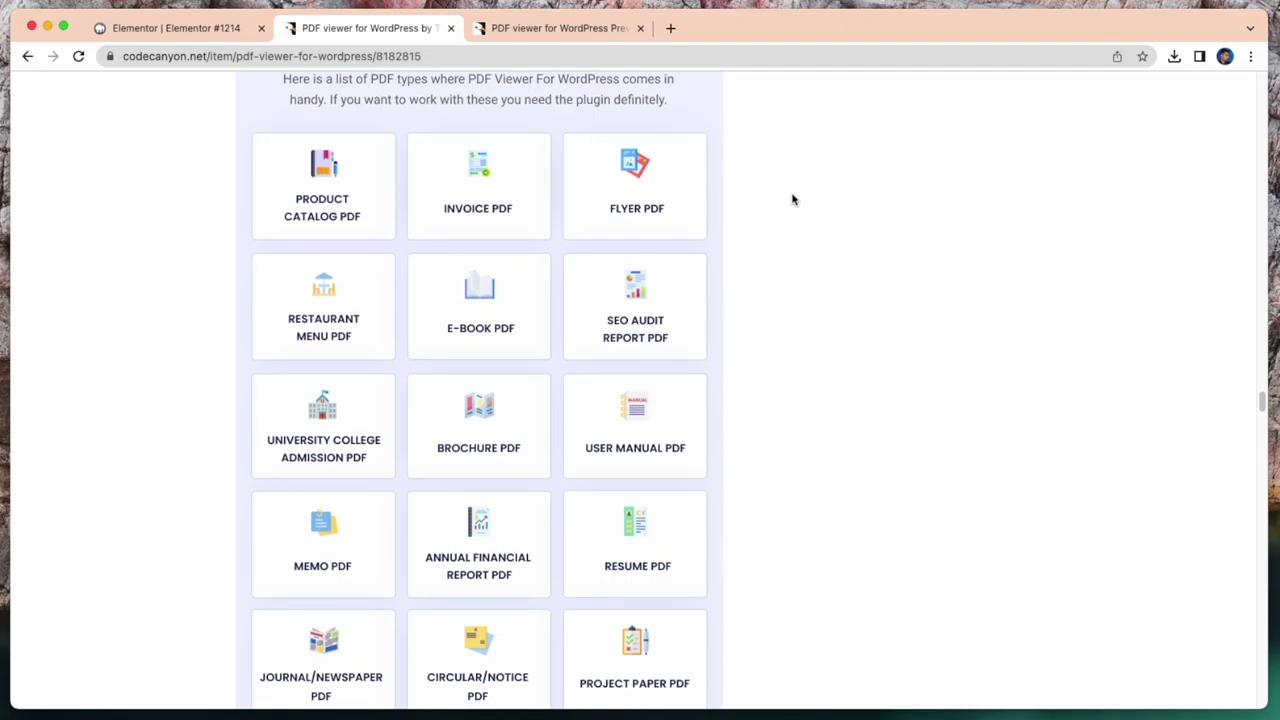
scroll(470, 420, down, 15)
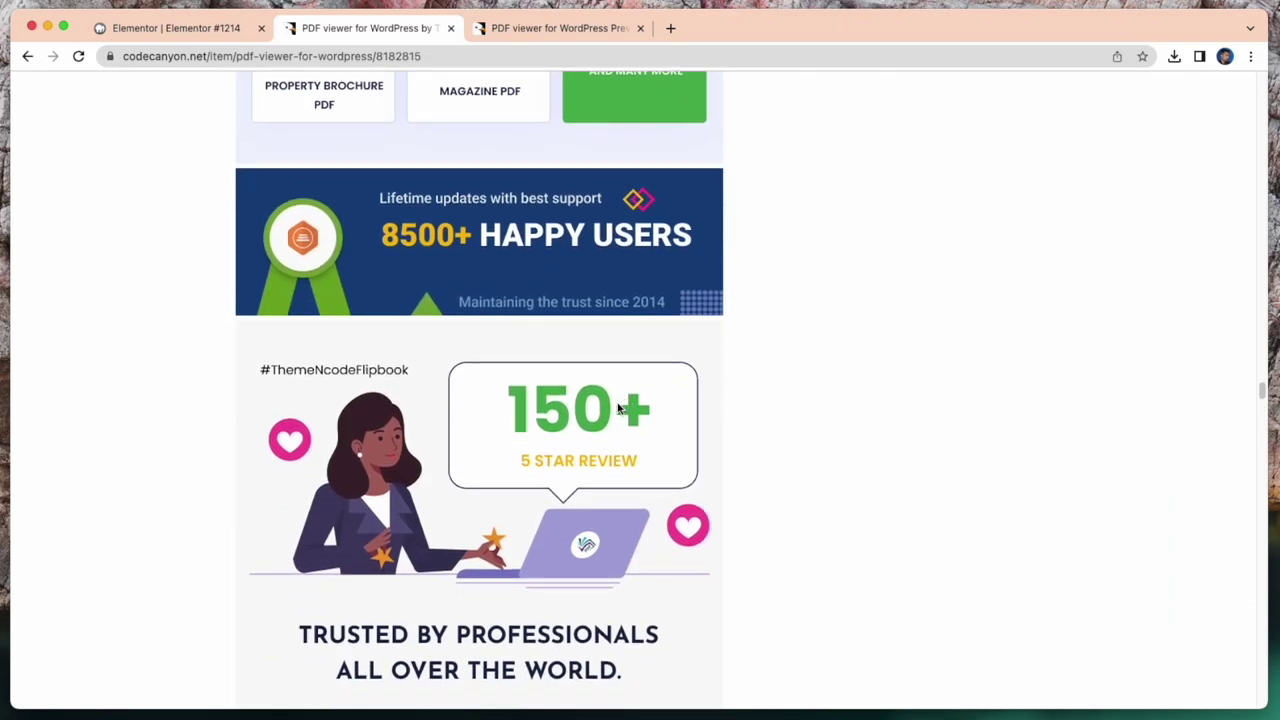
scroll(479, 422, down, 2)
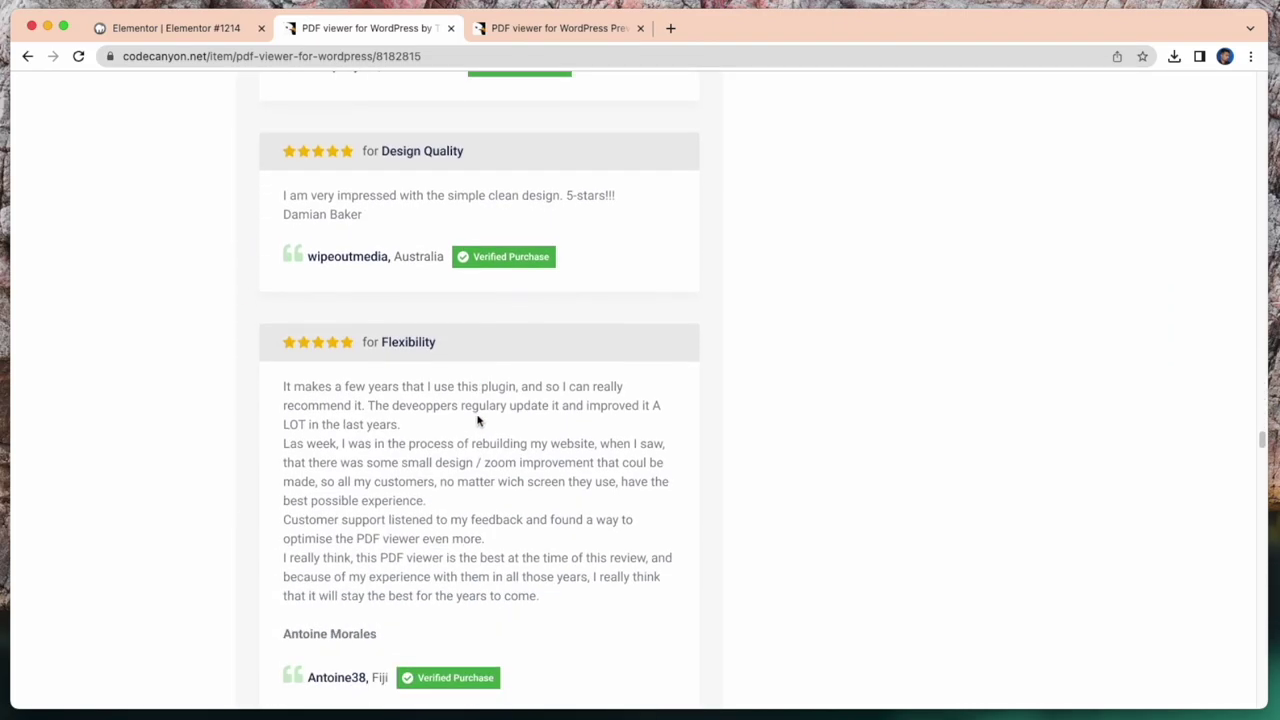
scroll(406, 326, down, 20)
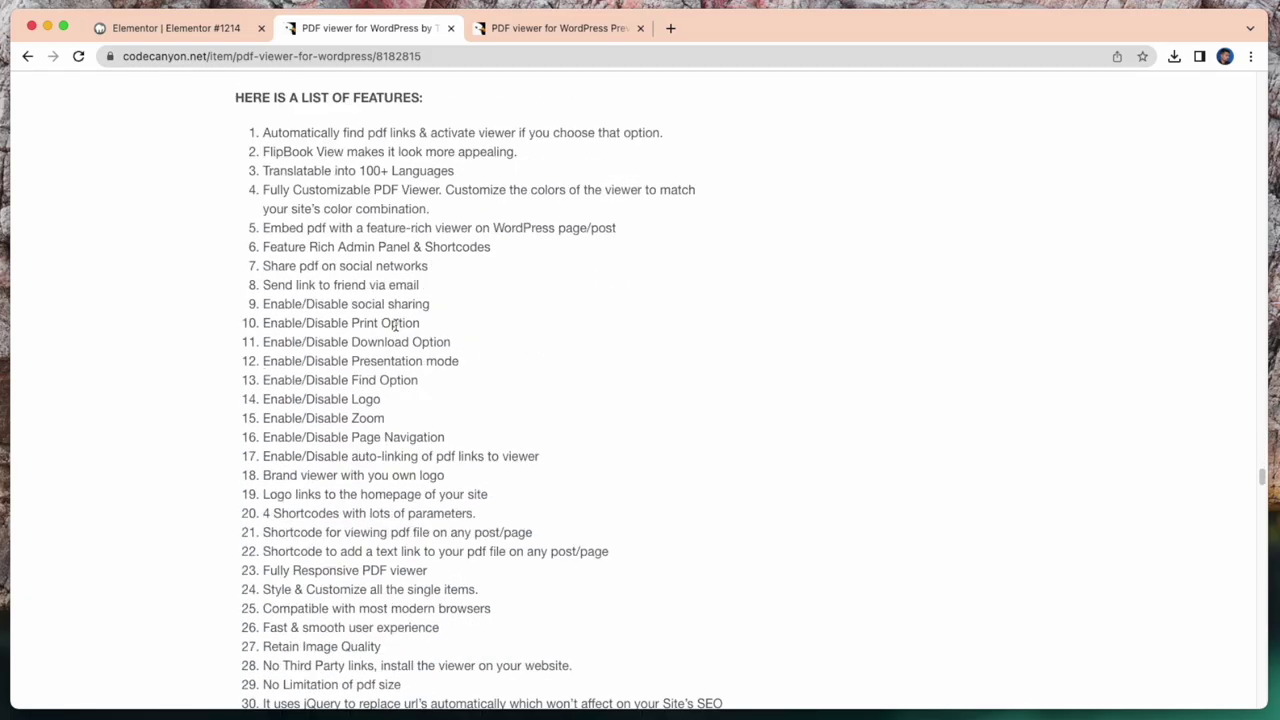
scroll(441, 441, down, 6)
scroll(442, 440, up, 15)
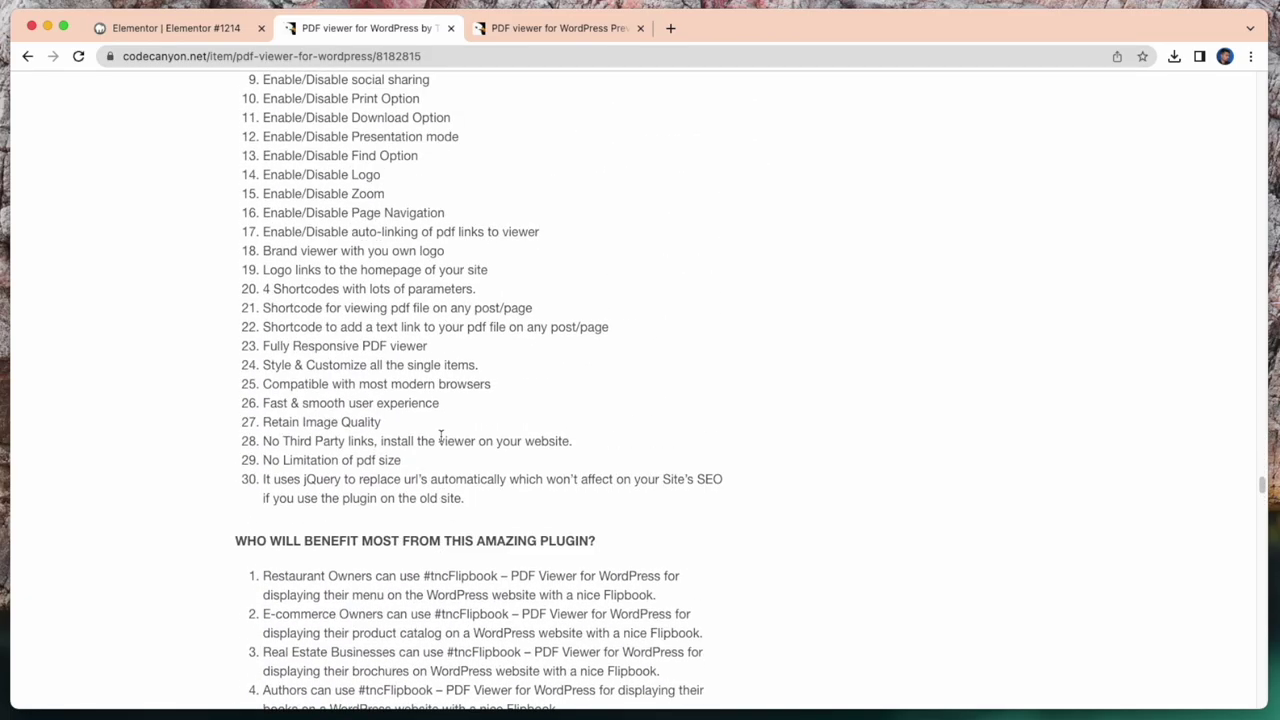
scroll(440, 436, up, 20)
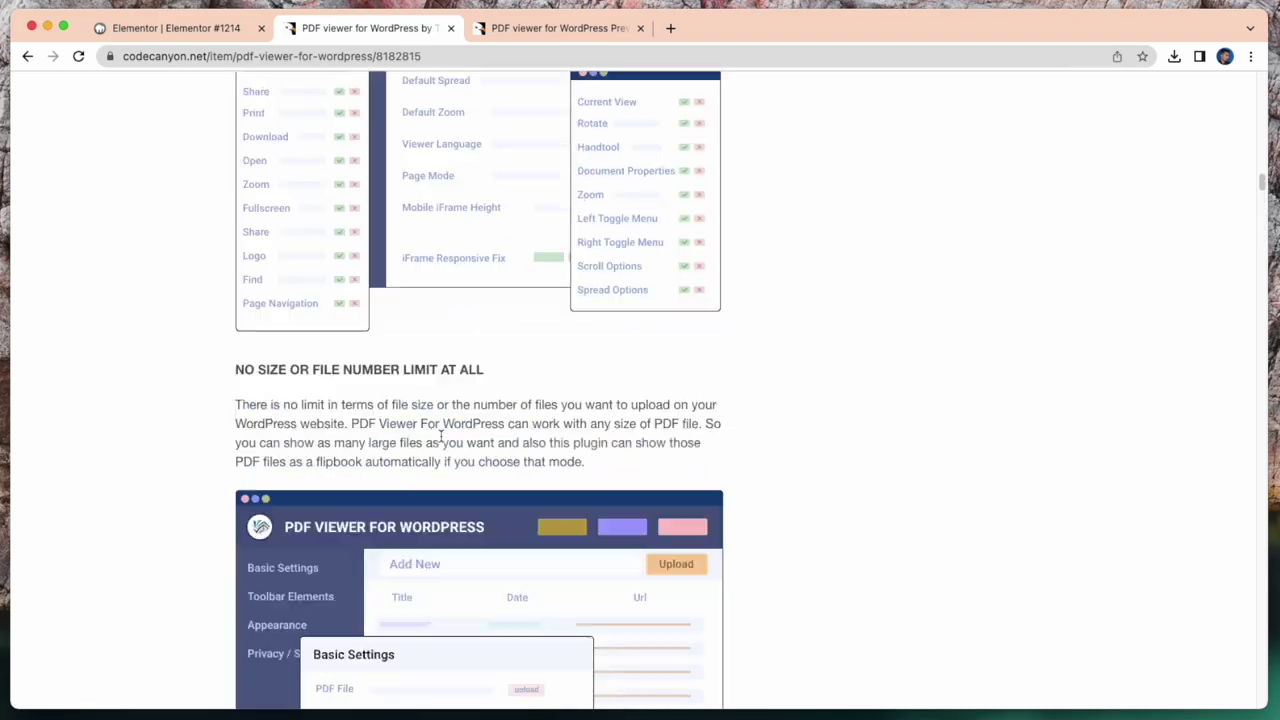
scroll(440, 436, up, 5)
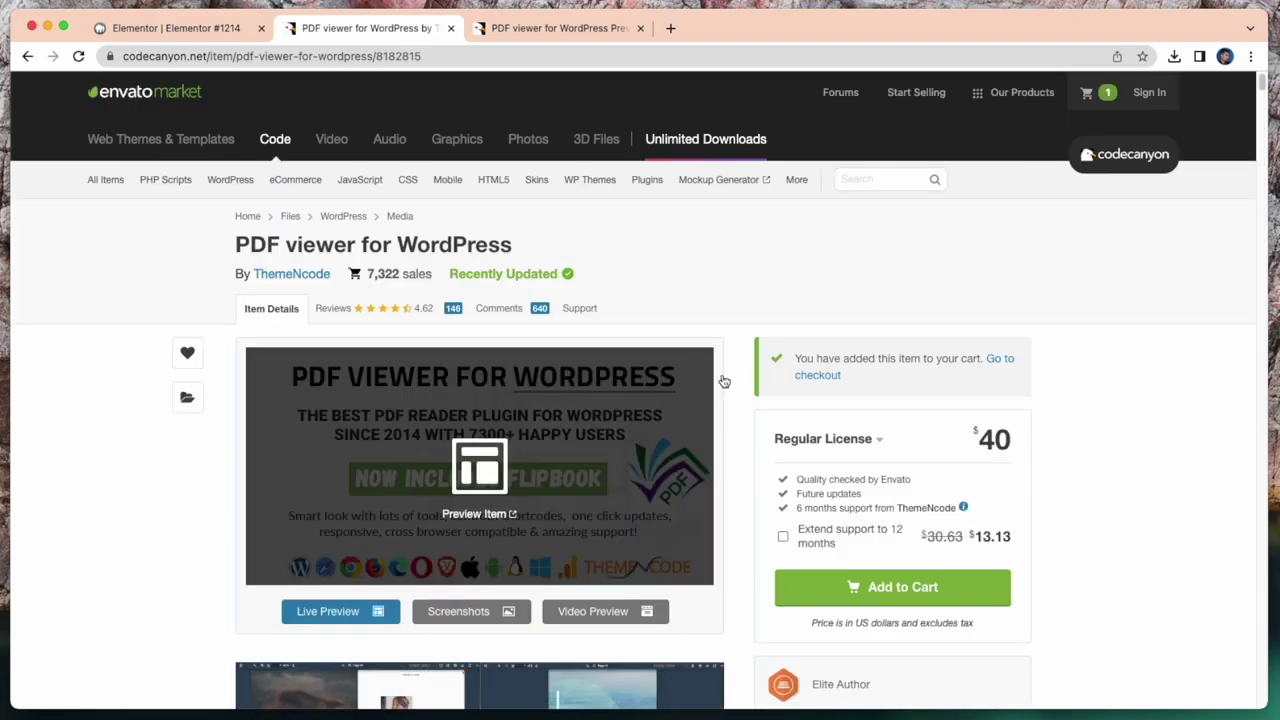
Step: Add PDF viewer for WordPress to the cart and proceed to checkout
scroll(1056, 337, down, 2)
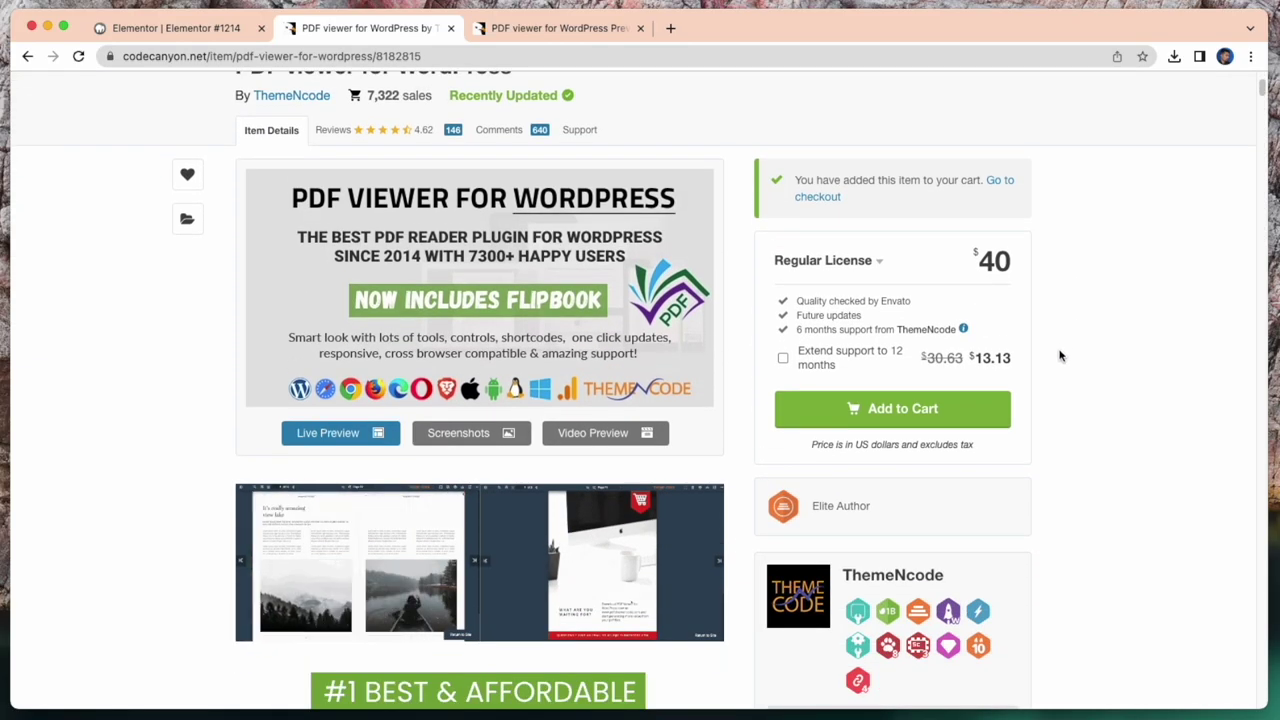
click(885, 410)
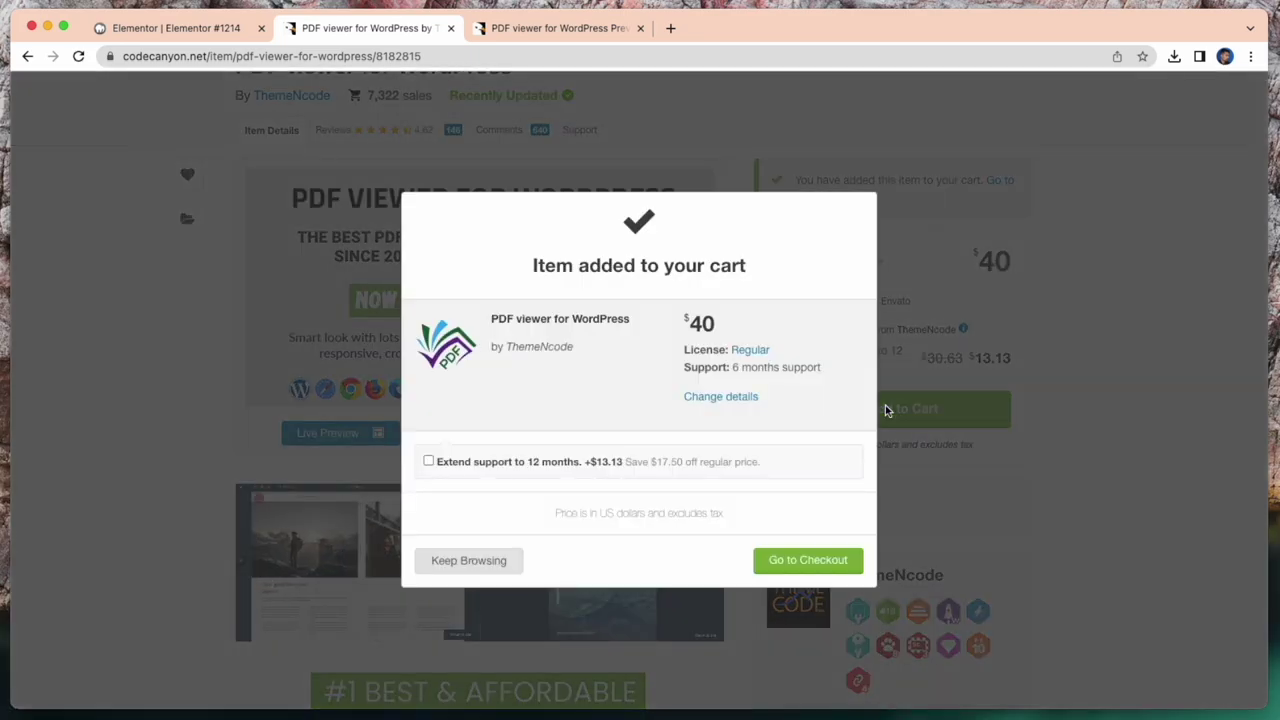
click(794, 564)
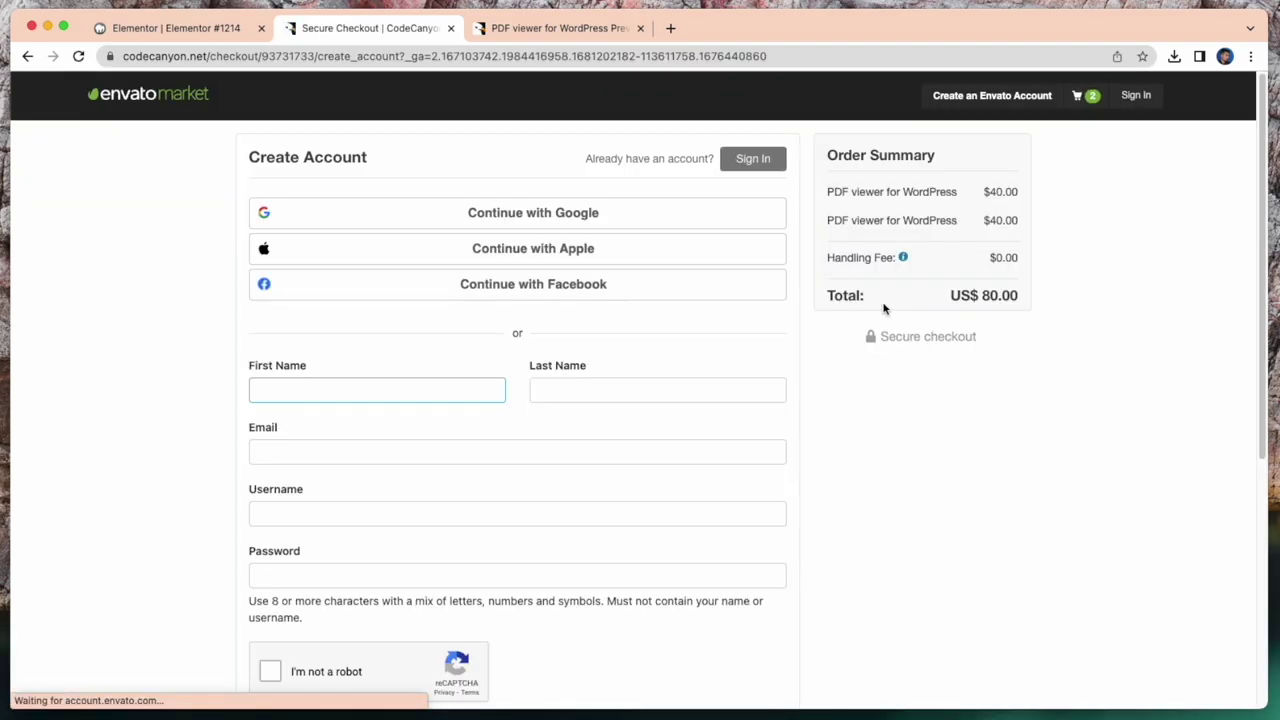
Step: Look over the checkout form, then close the Secure Checkout tab
scroll(660, 232, down, 1)
scroll(486, 214, down, 10)
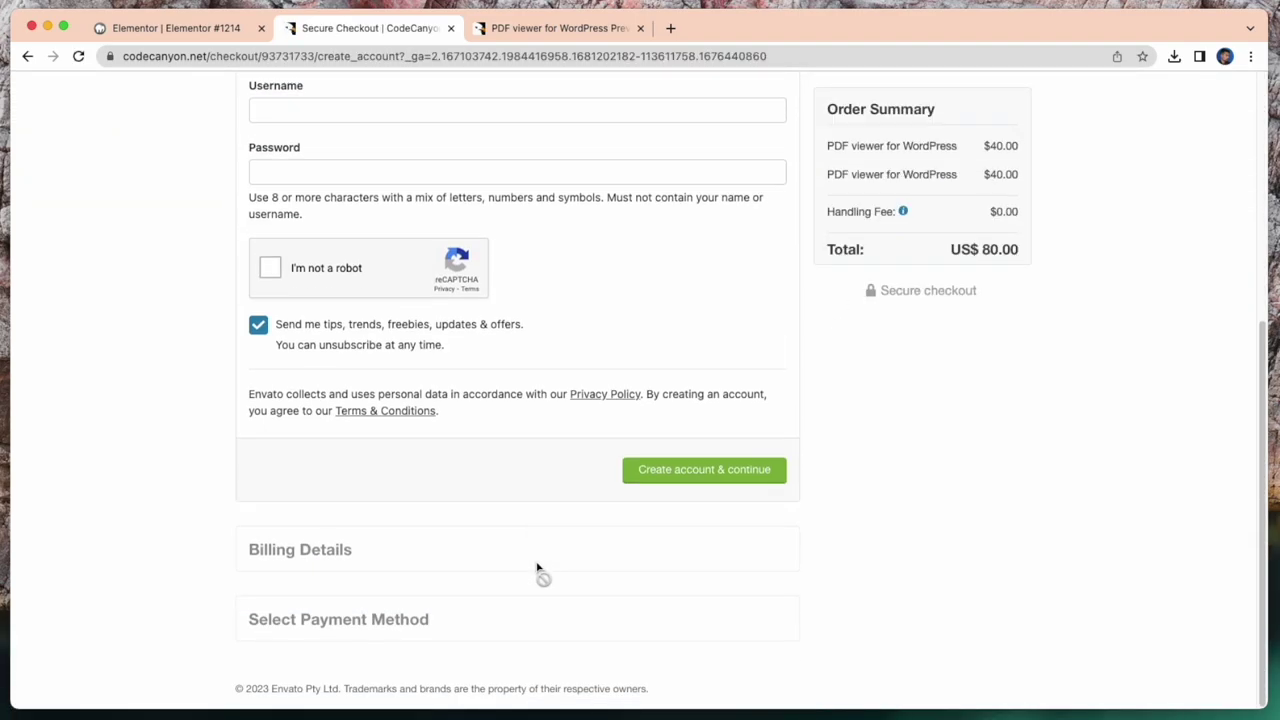
scroll(591, 364, up, 10)
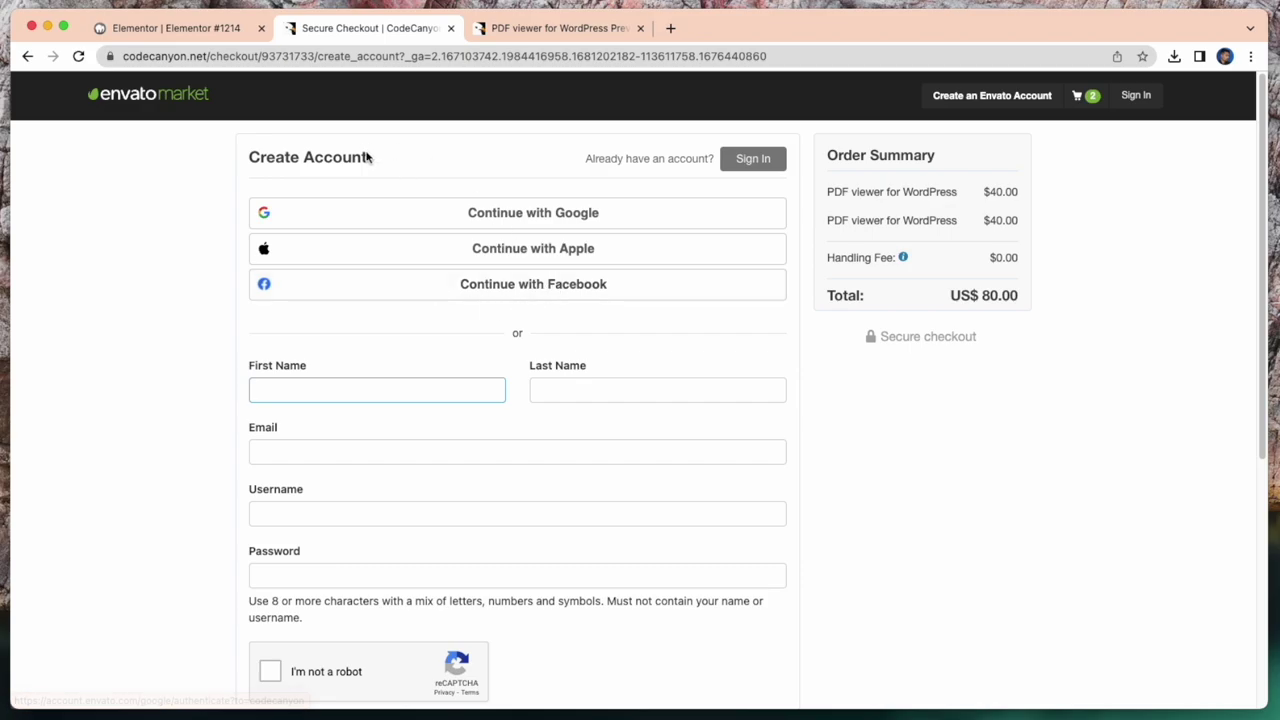
click(451, 29)
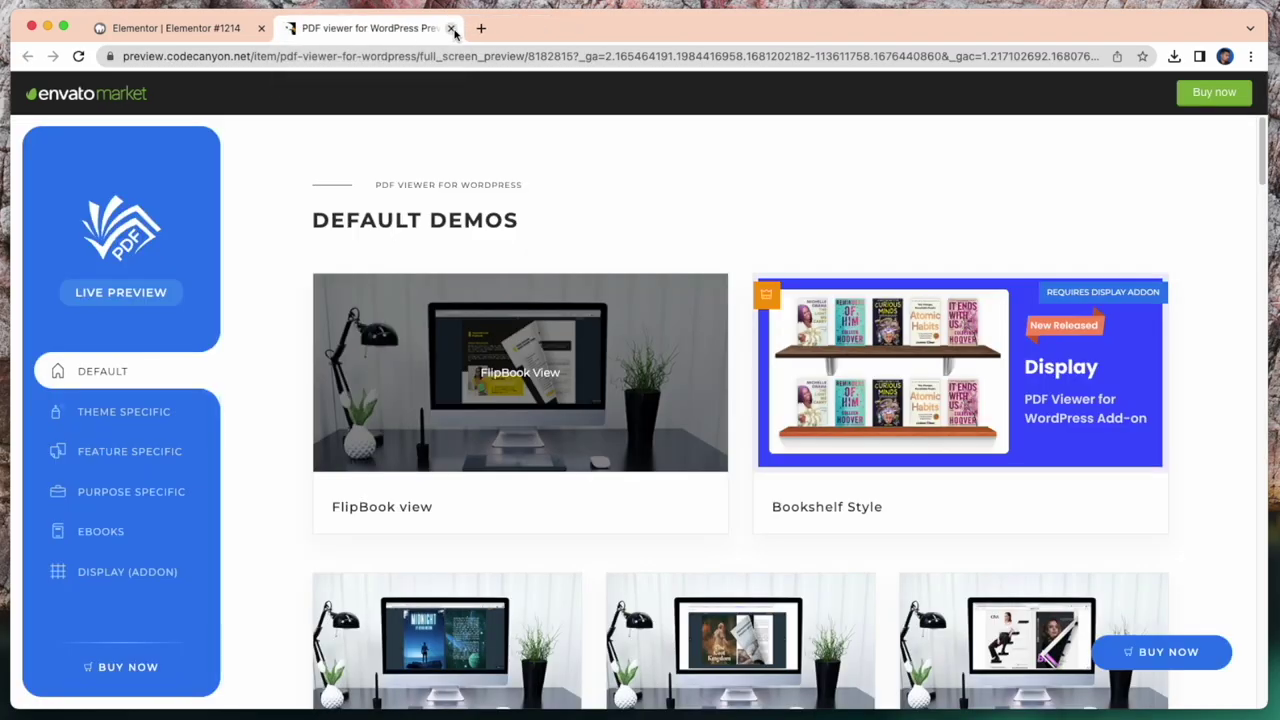
Step: Close the live demo, load localhost wp-admin in a new tab, then return to the Elementor editor
click(451, 29)
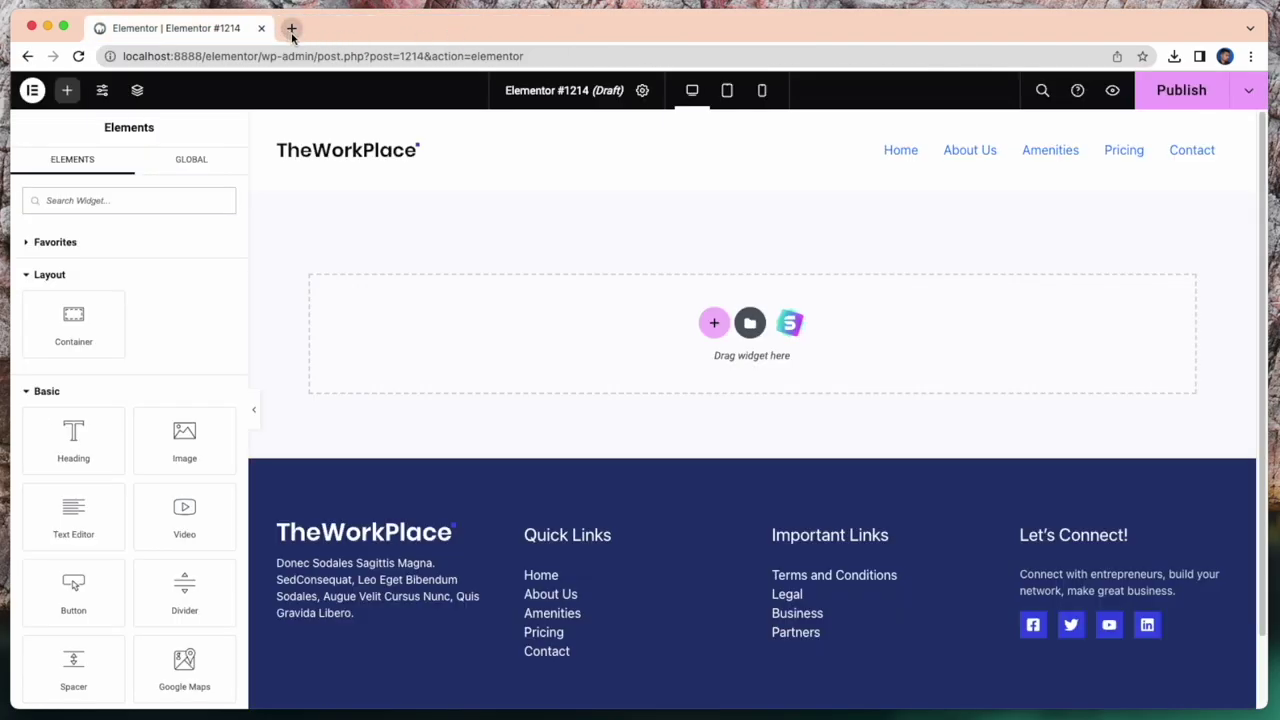
click(292, 30)
click(284, 57)
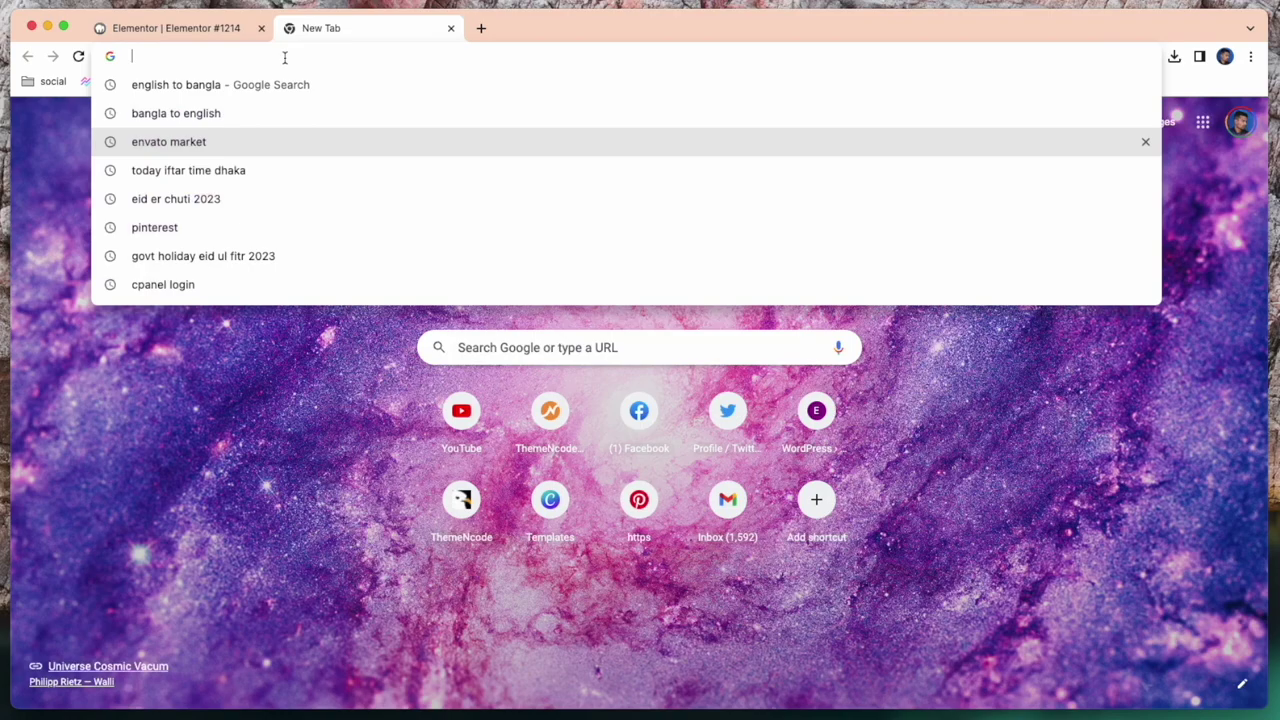
text(lo)
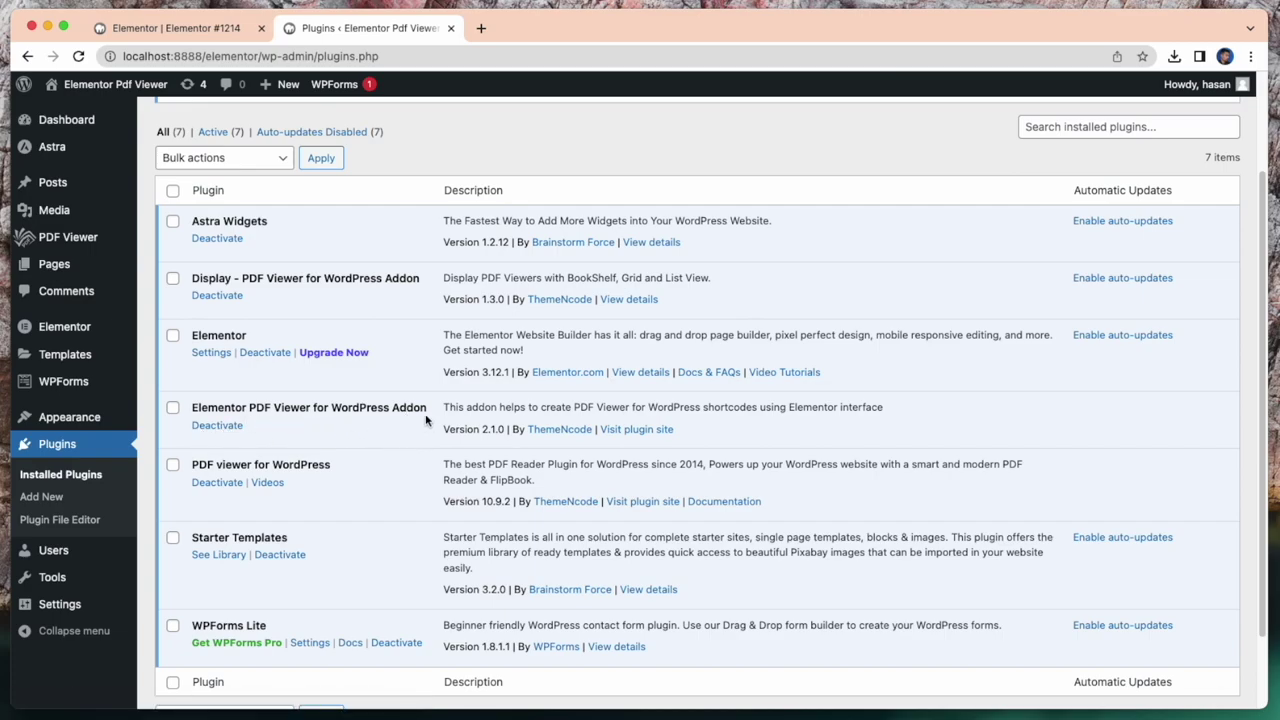
scroll(333, 458, down, 1)
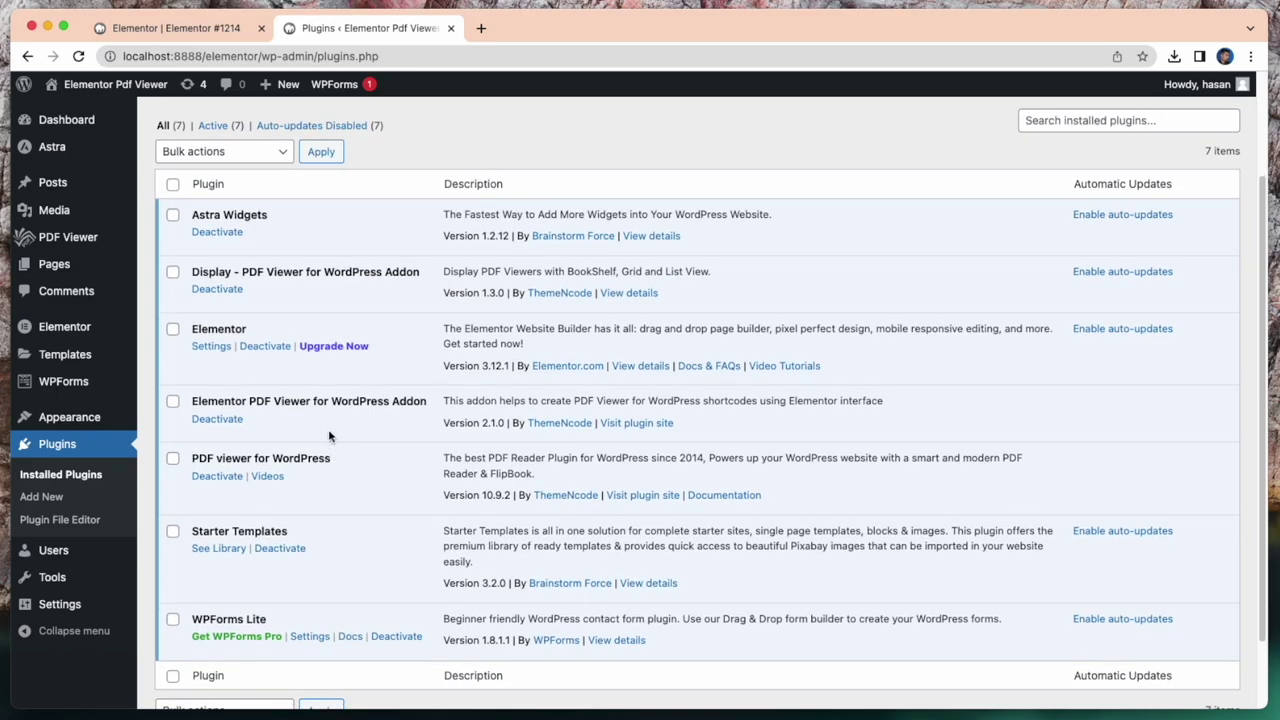
click(202, 36)
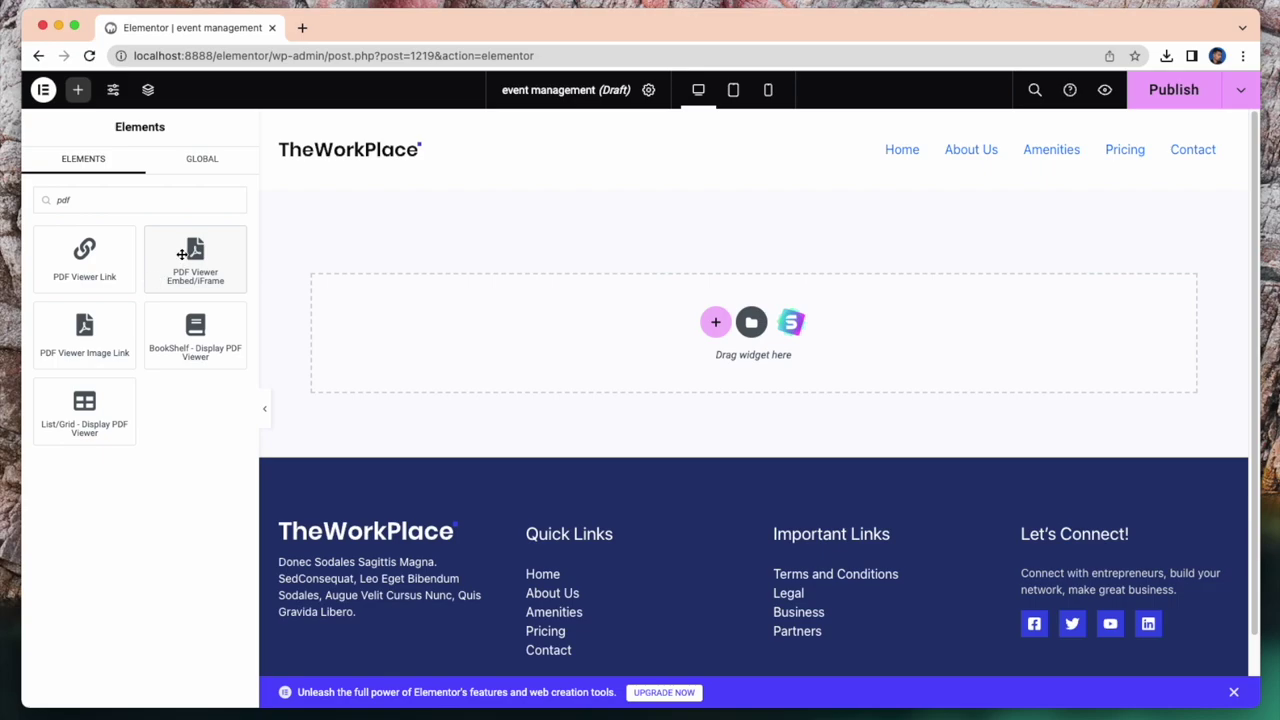
Step: Drop a PDF Viewer Embed/iFrame widget onto the page and select the 'event management' viewer
drag(197, 251, 677, 349)
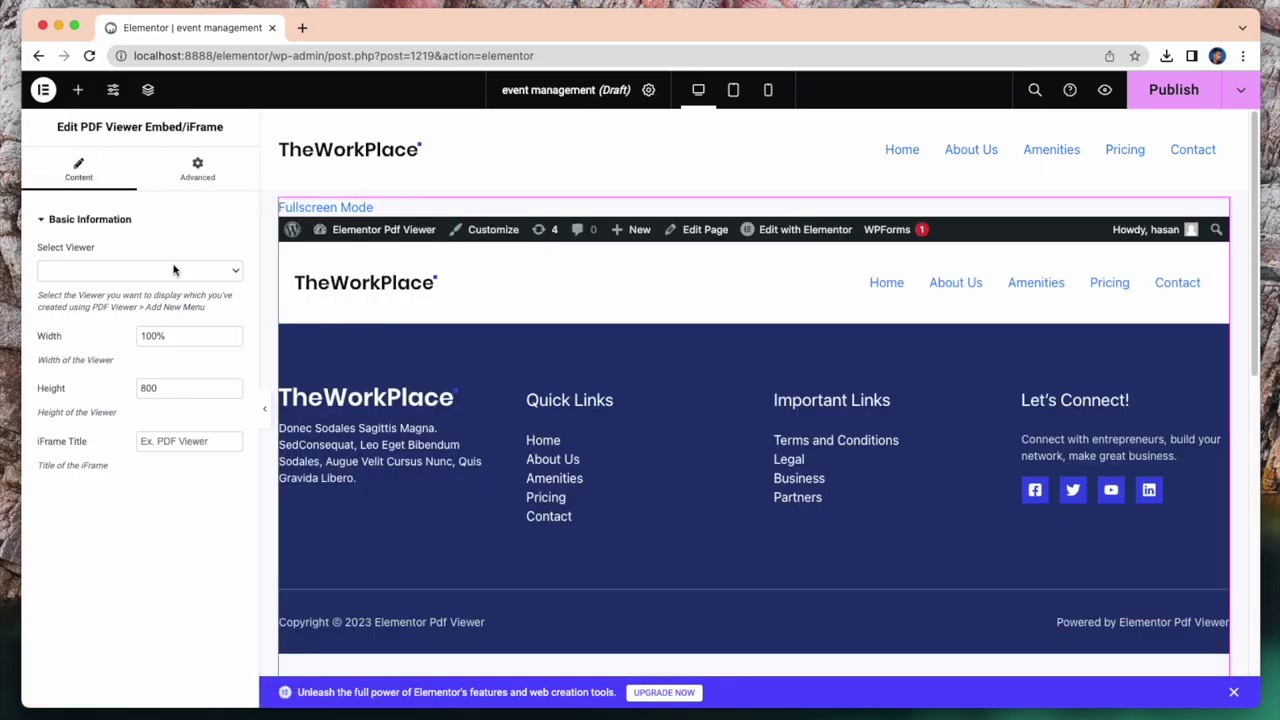
click(178, 271)
click(188, 278)
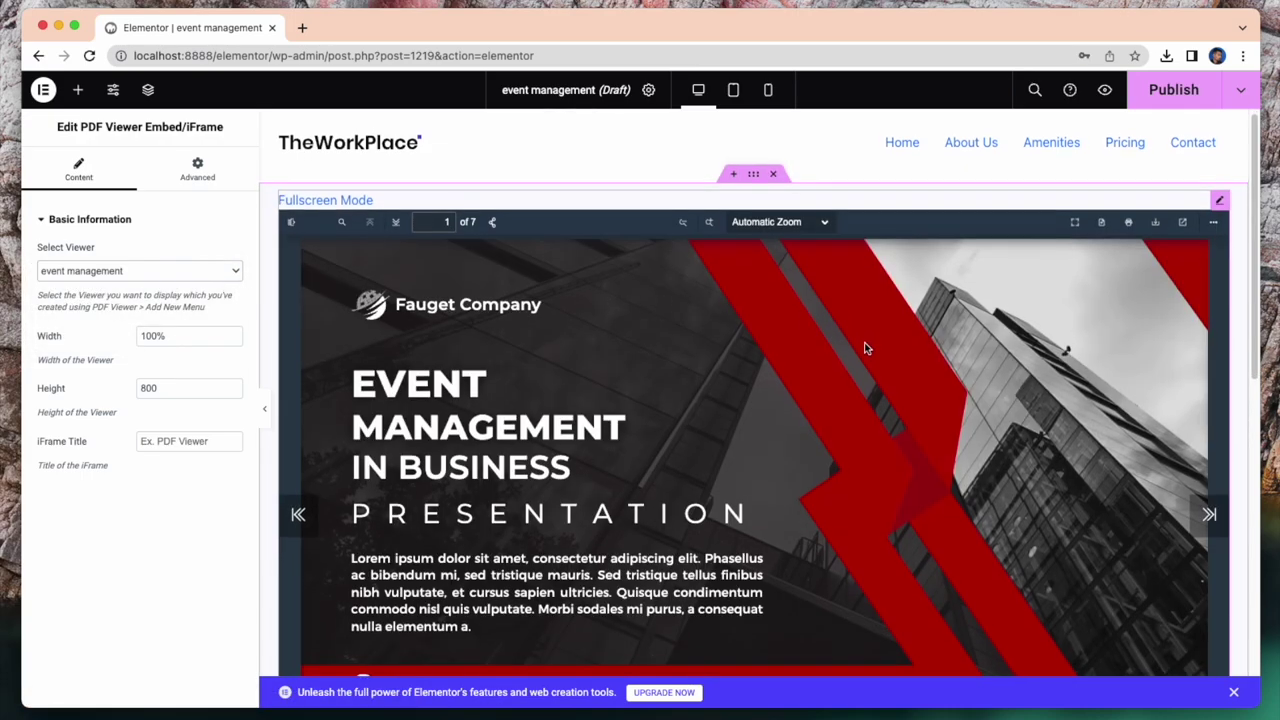
scroll(871, 351, down, 3)
Step: Turn the flipbook forward to page 4 and set its zoom to Page Fit
scroll(880, 362, down, 3)
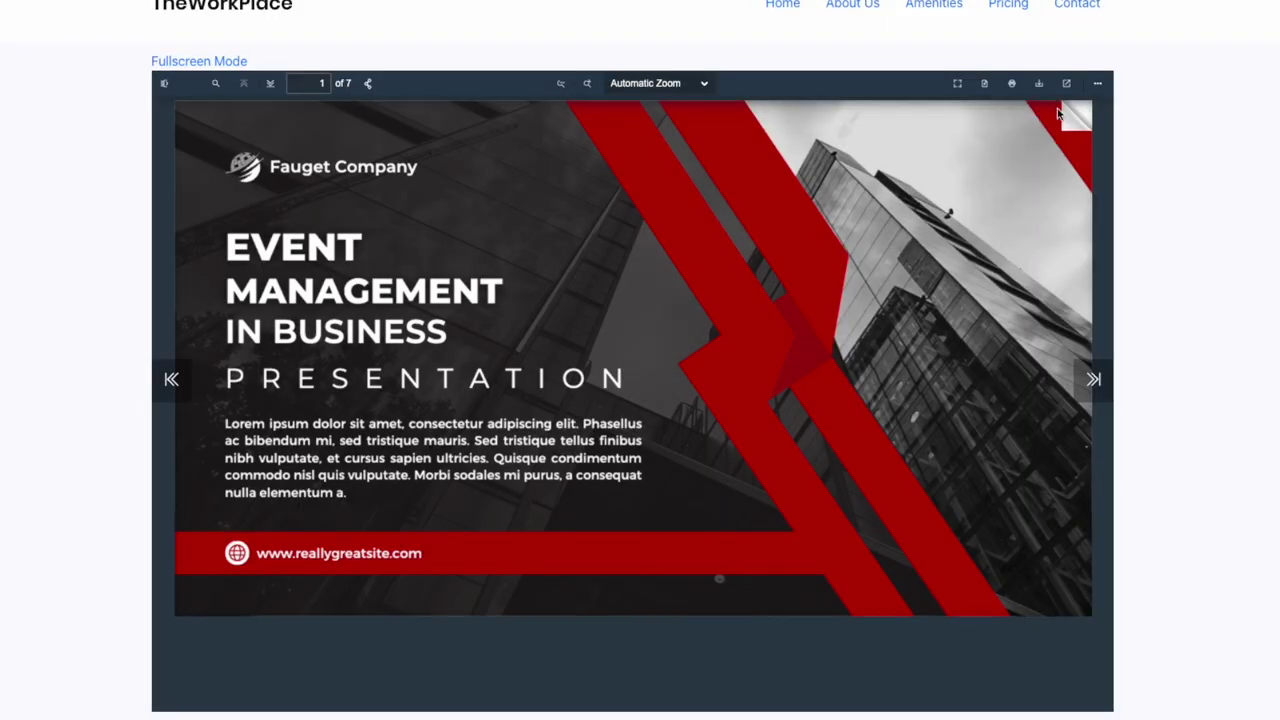
click(1057, 110)
click(1064, 123)
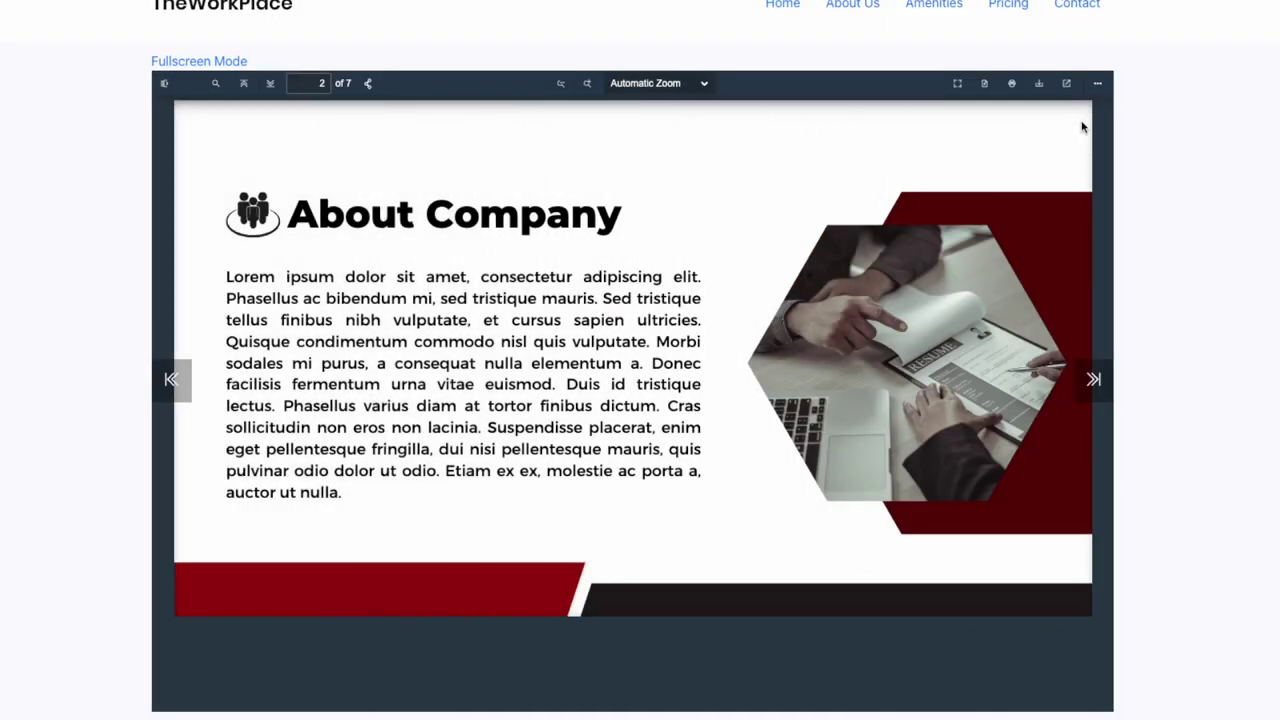
click(1080, 120)
click(689, 85)
click(666, 117)
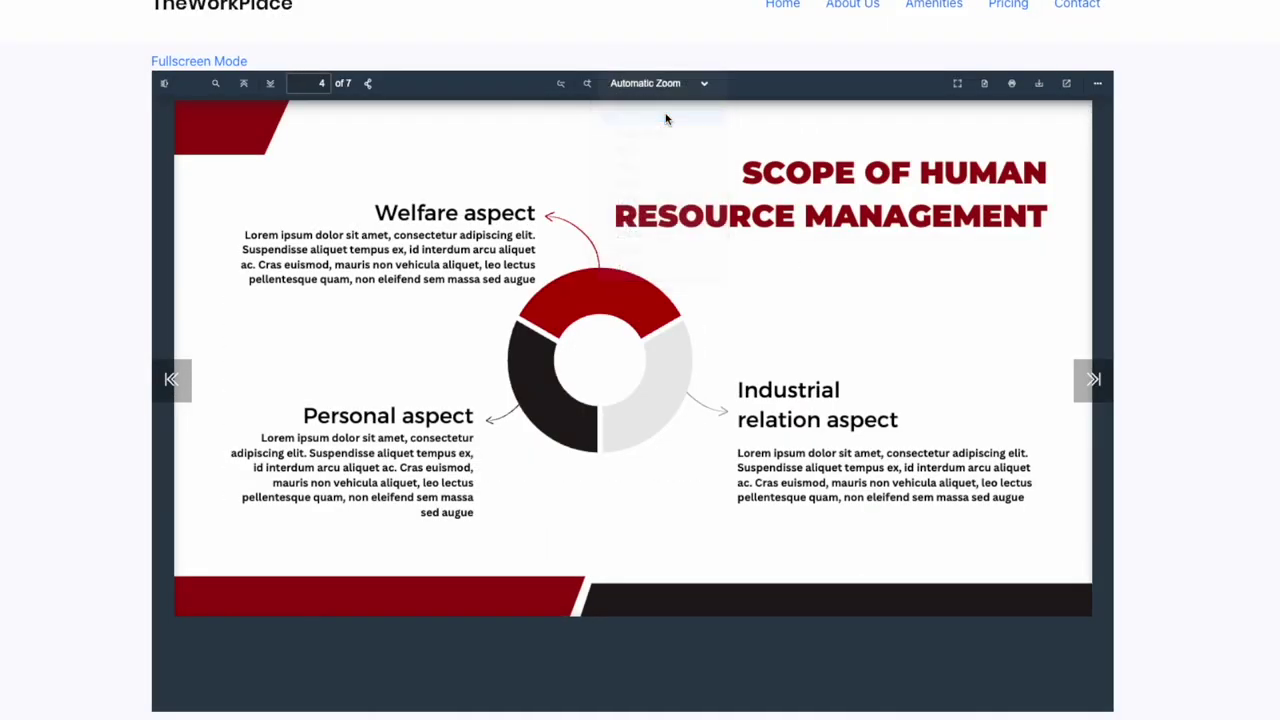
Step: Jump back to the first page and switch the viewer to Even Spreads
click(171, 381)
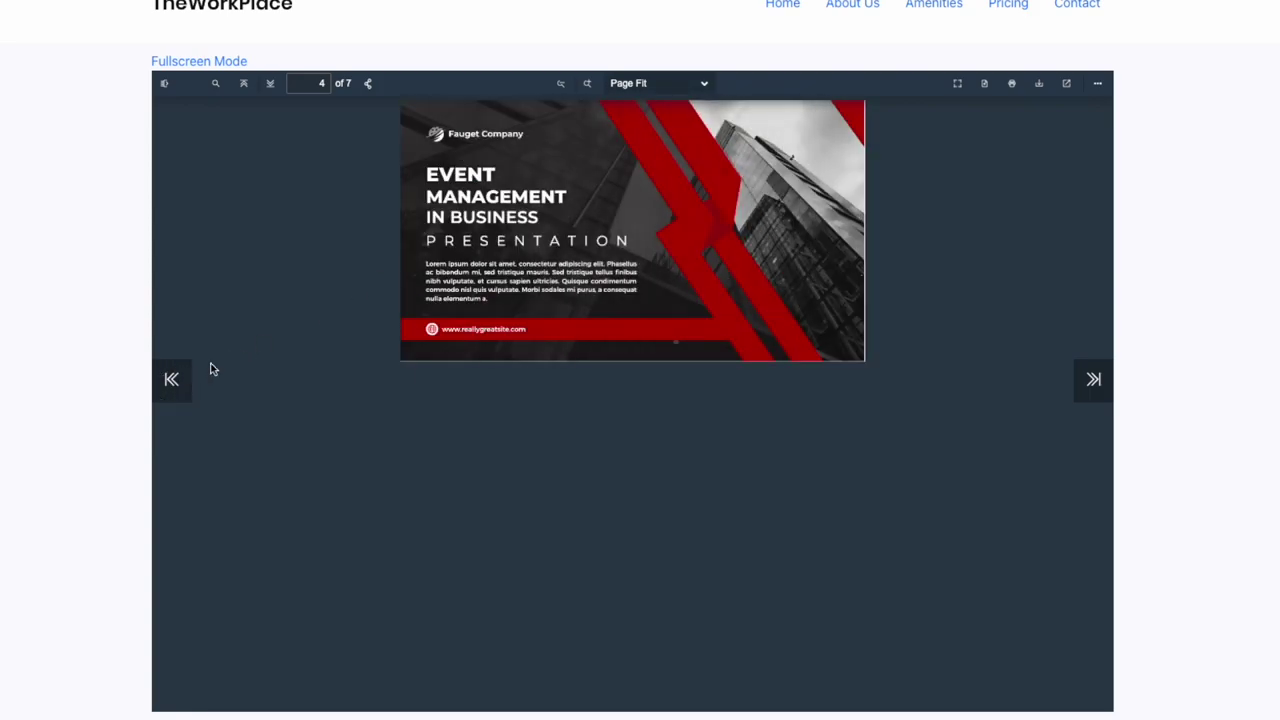
click(1098, 84)
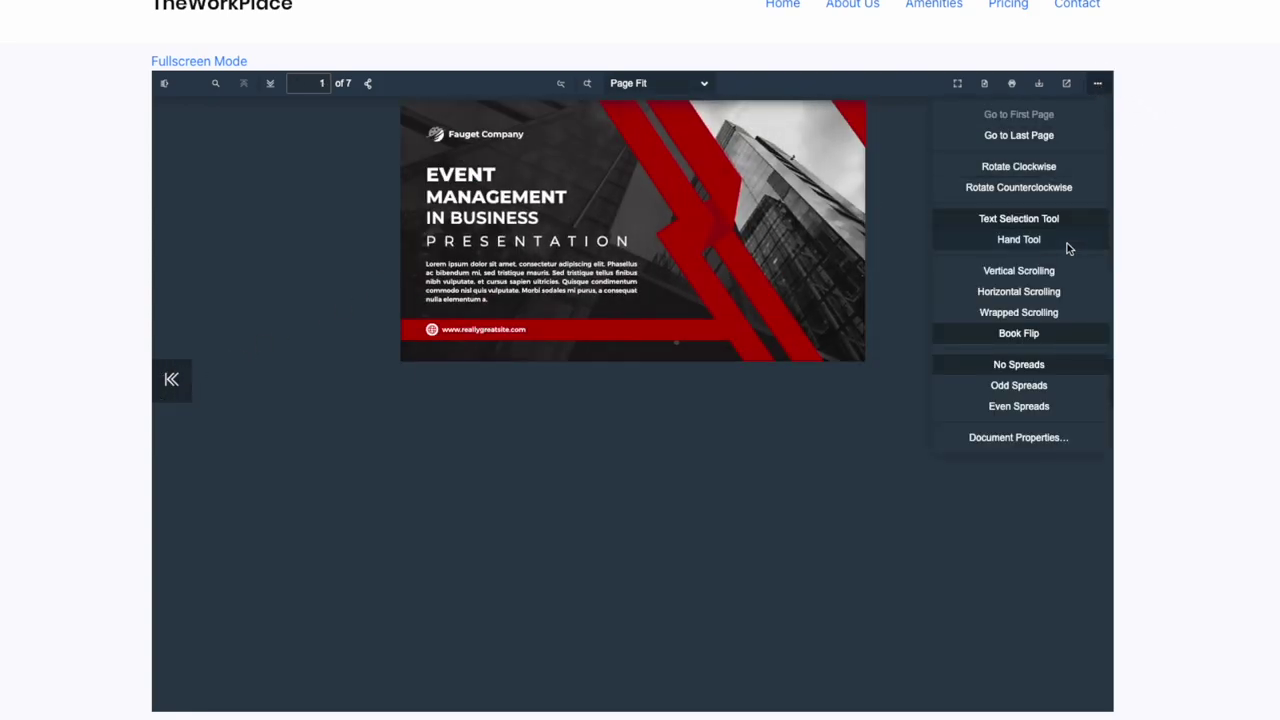
click(1003, 398)
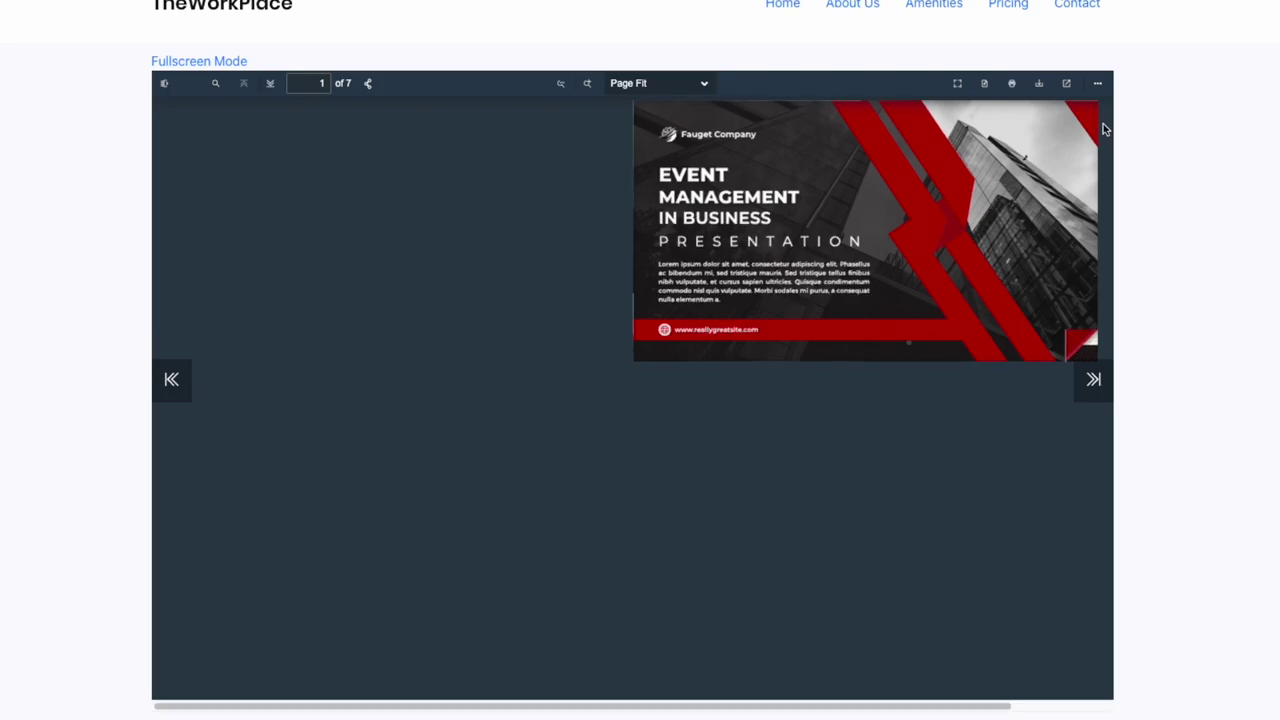
click(1099, 85)
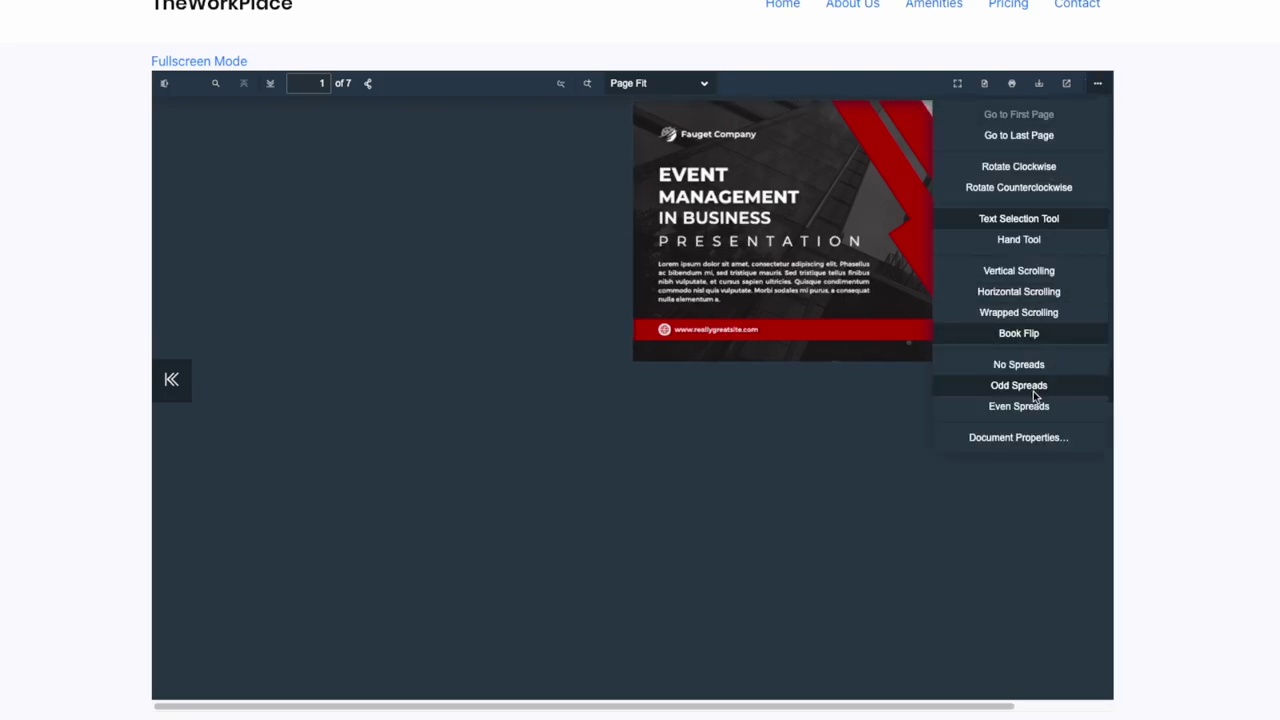
click(1009, 480)
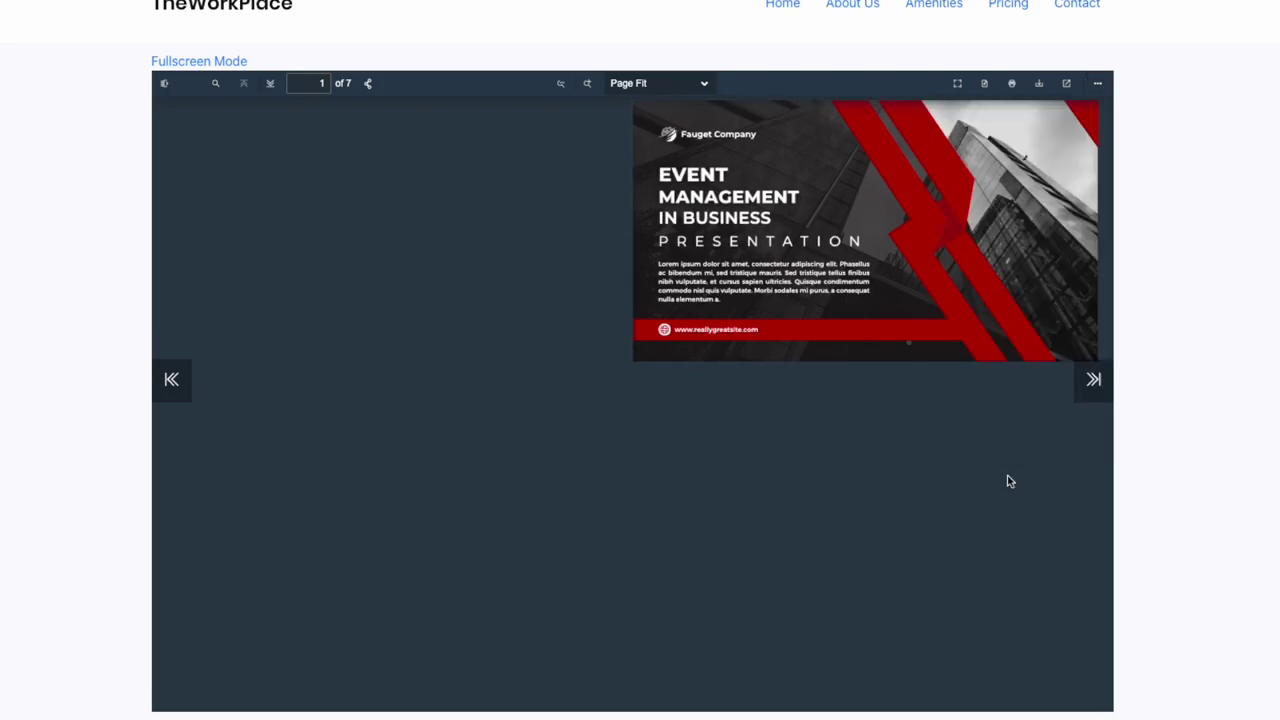
Step: Flip through the spreads to Meet Our Best Team, then back toward Scope/Functions of HRM
click(1089, 117)
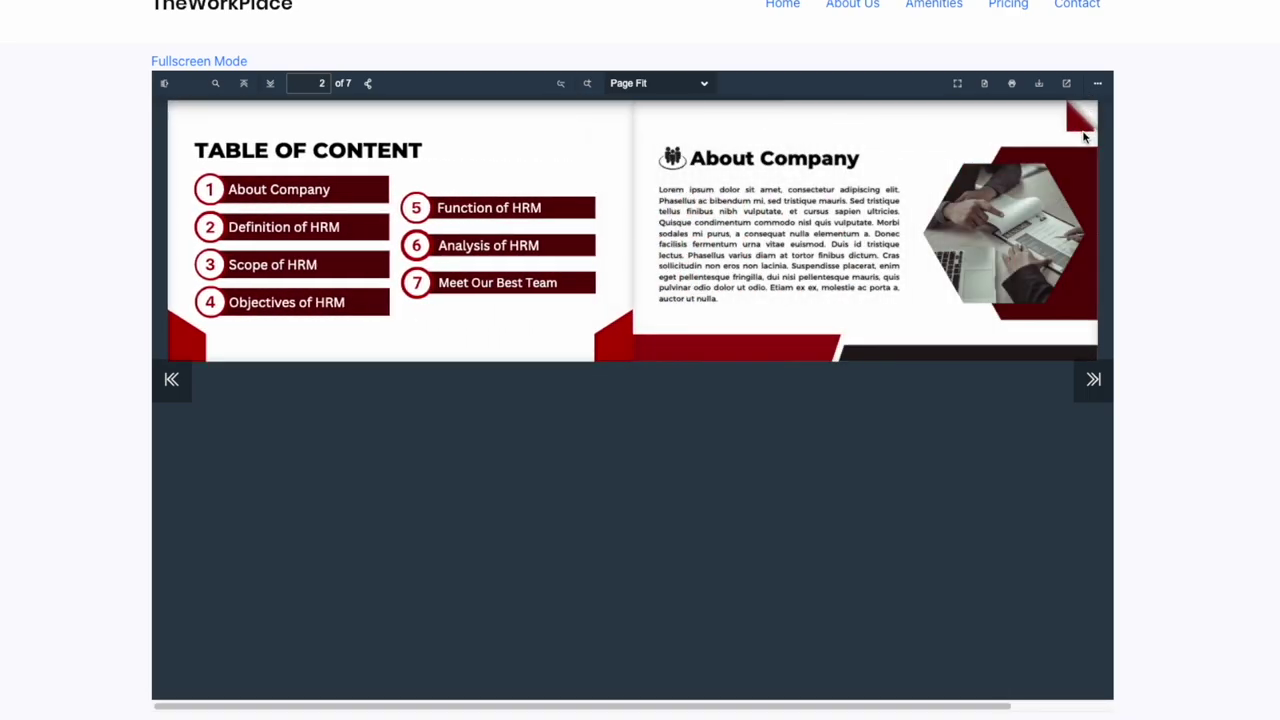
click(1084, 137)
click(1080, 132)
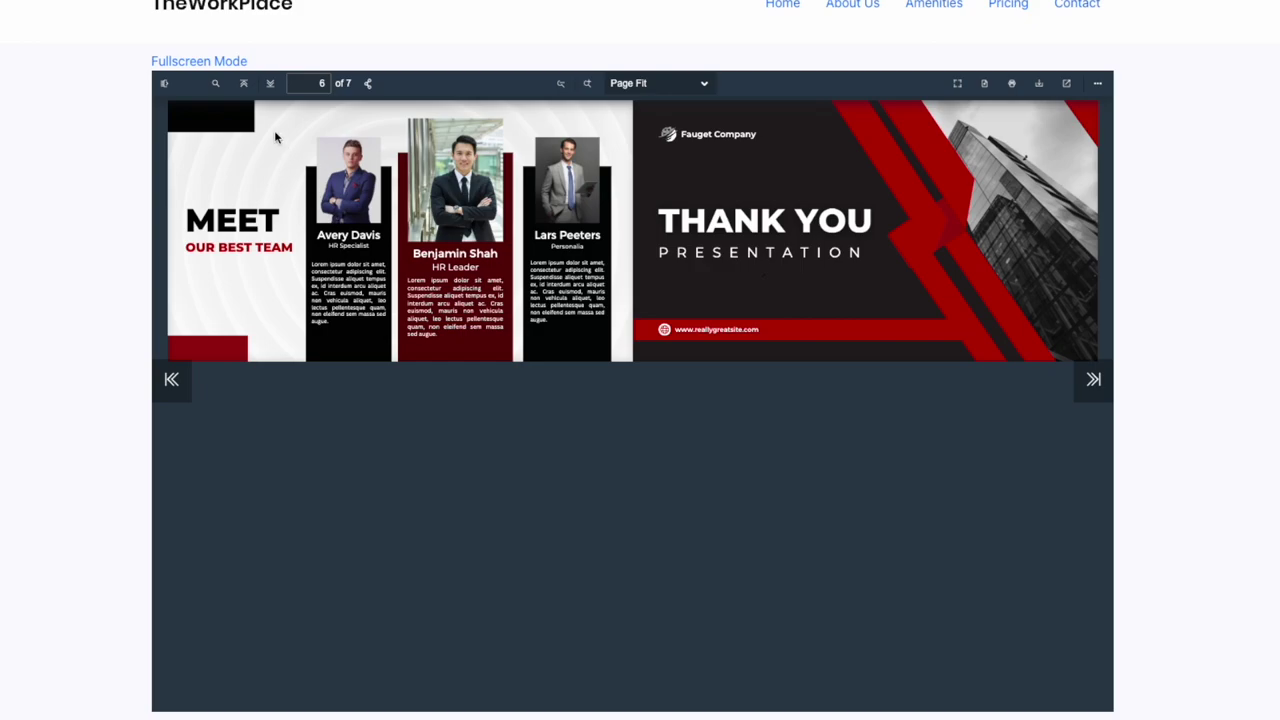
drag(246, 149, 944, 268)
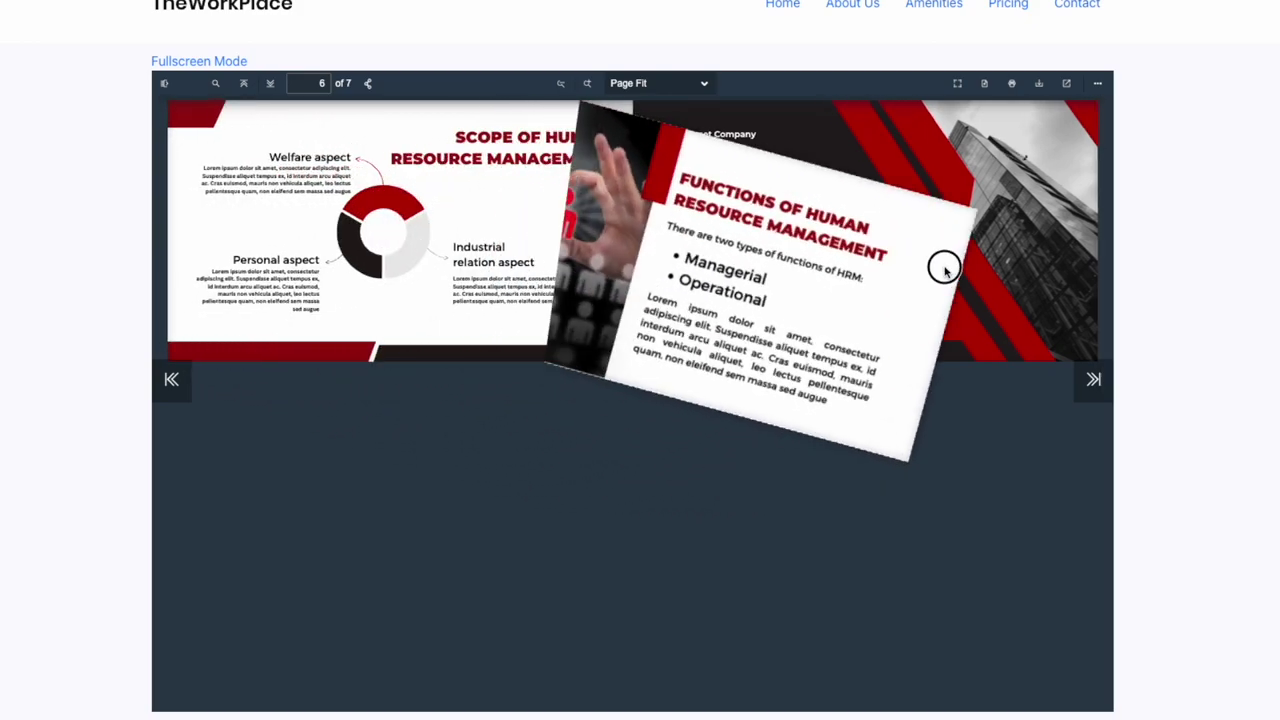
drag(176, 108, 325, 200)
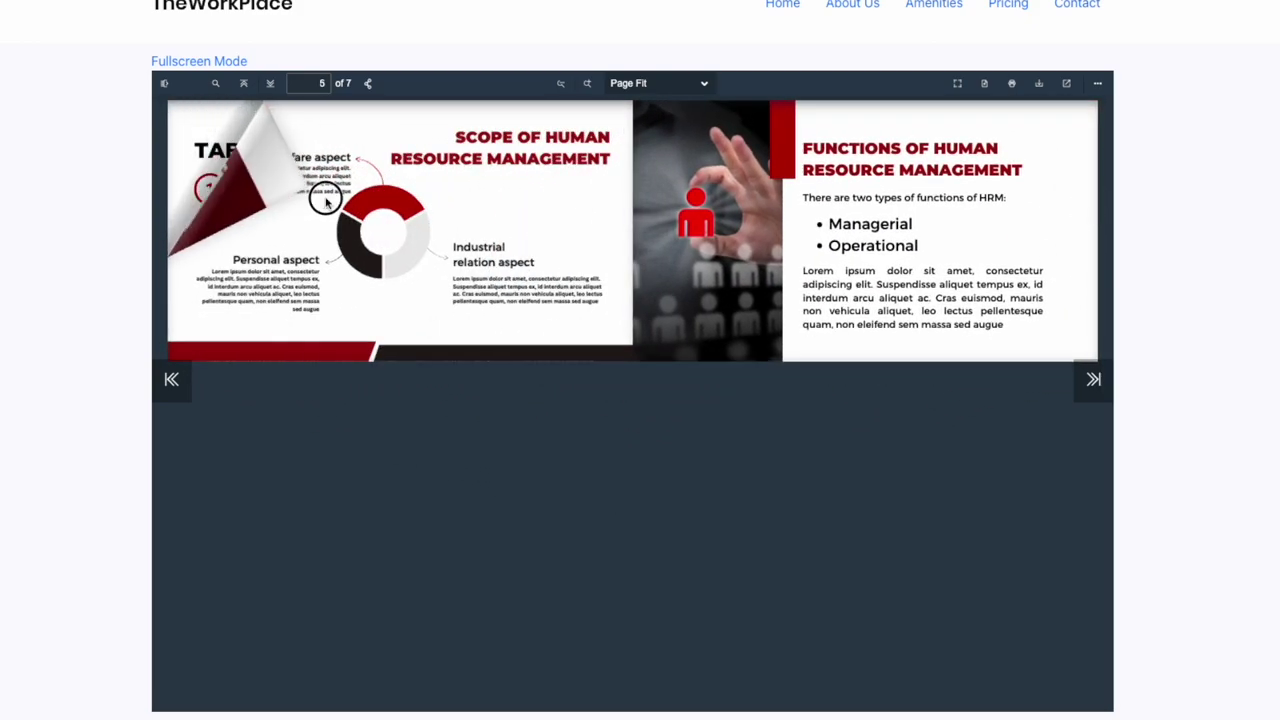